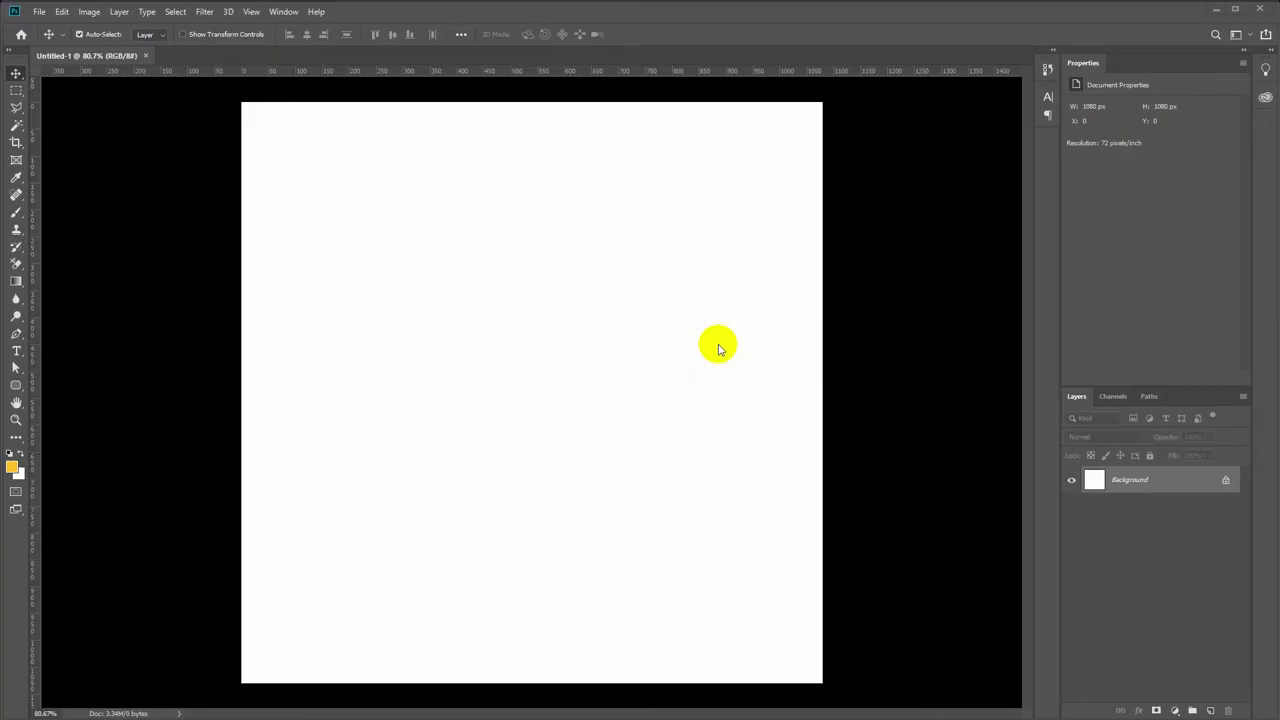
- Create a new guide layout with 40 px margins on the top, left, bottom and right
left_click(253, 12)
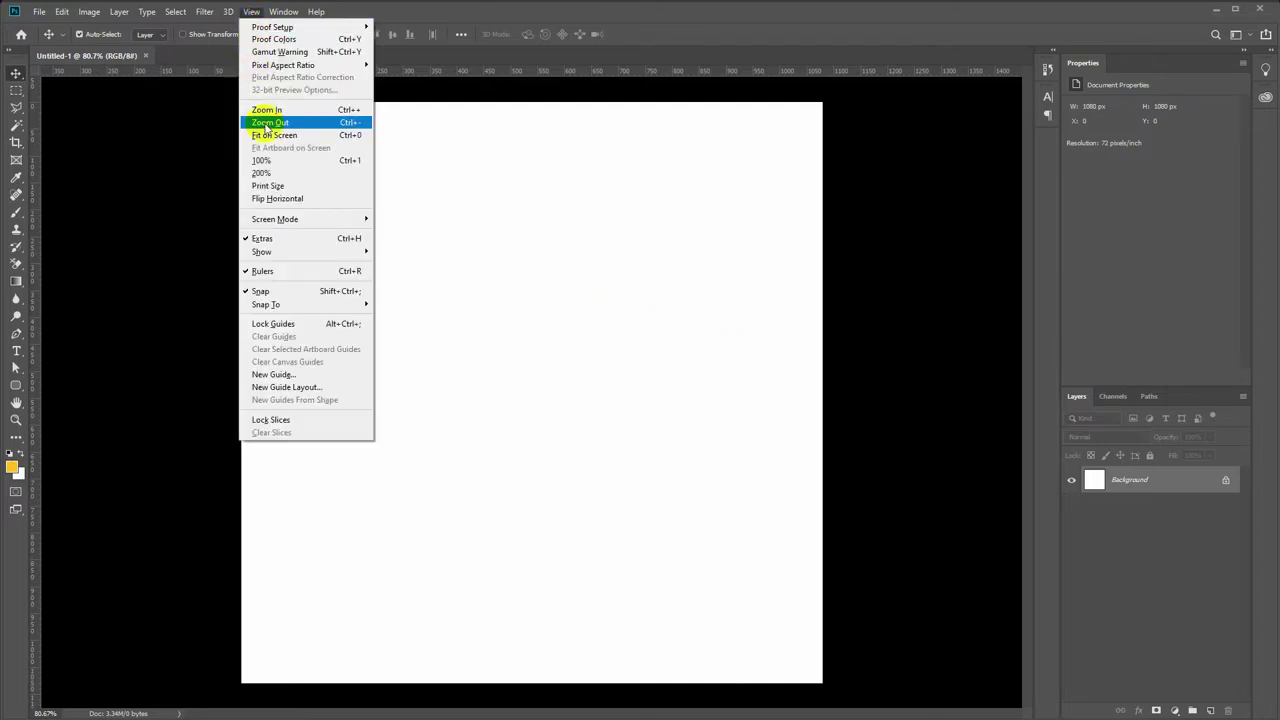
left_click(329, 381)
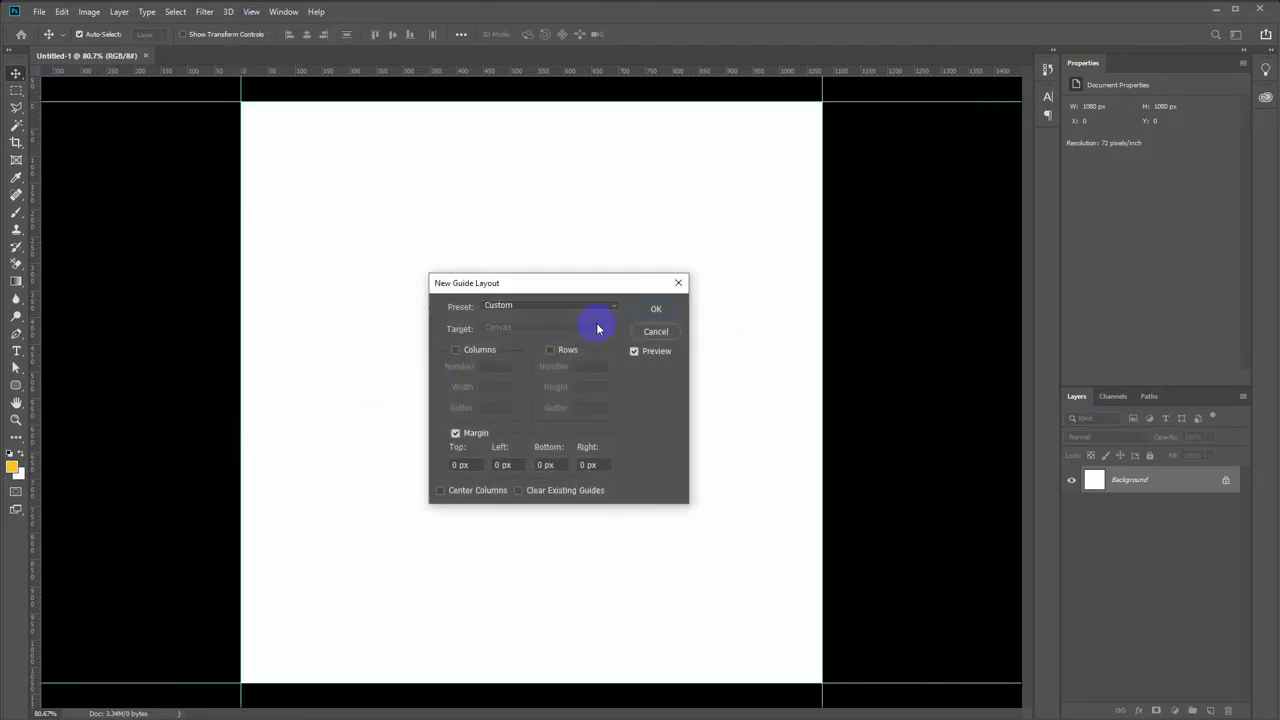
left_click(641, 313)
left_click(251, 12)
left_click(305, 387)
type("4040")
left_click(545, 465)
type("40")
left_click(585, 465)
type("40")
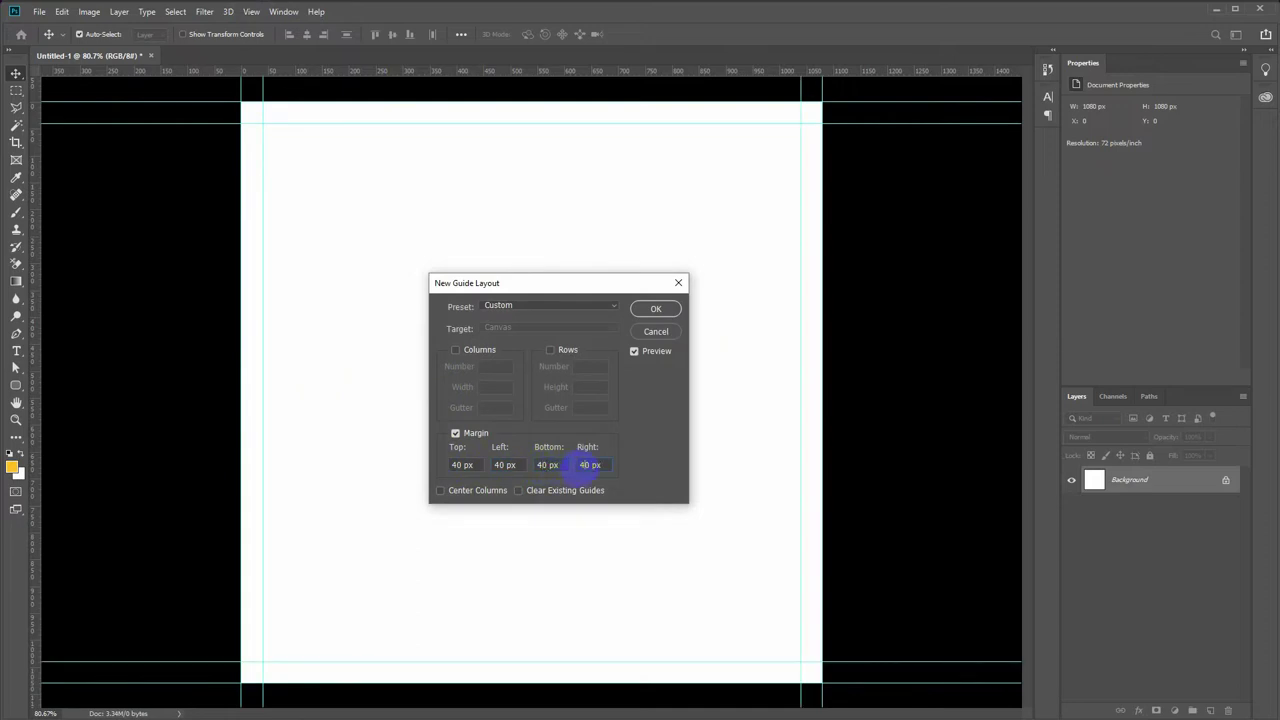
left_click(655, 310)
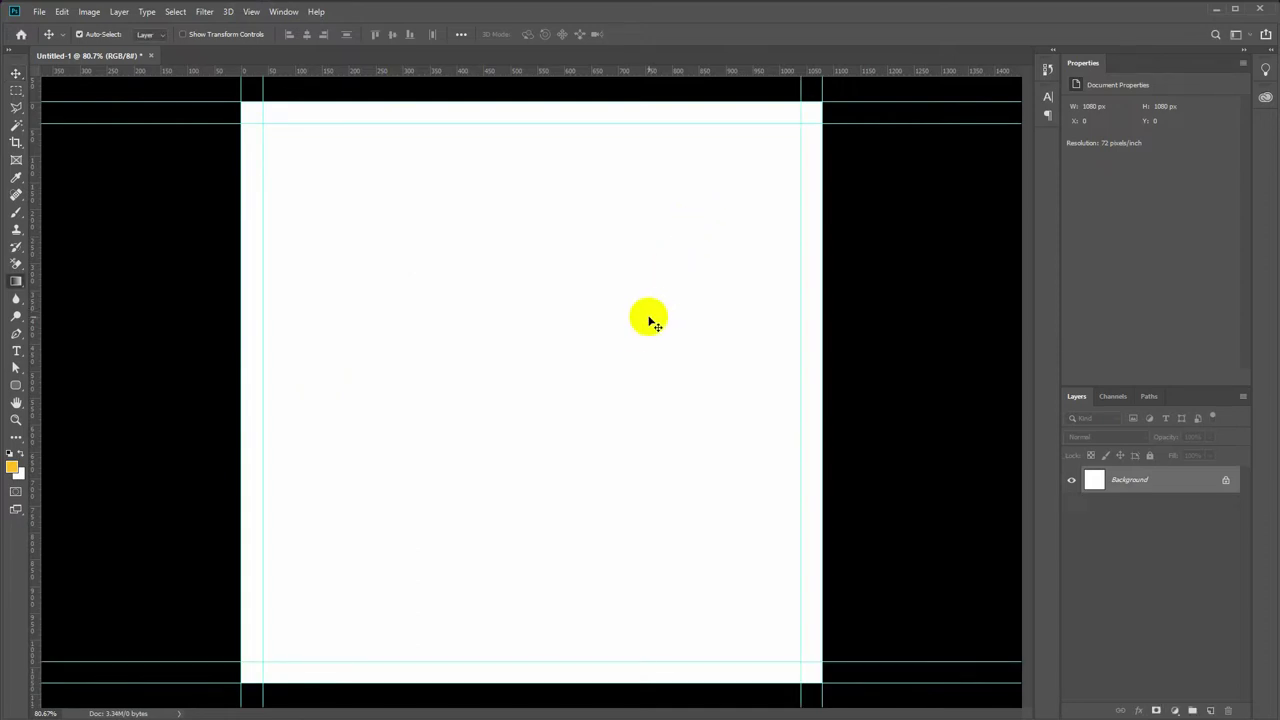
- Edit the gradient stops to dark green on the left and light green on the right
key("g")
left_click(104, 35)
double_click(415, 518)
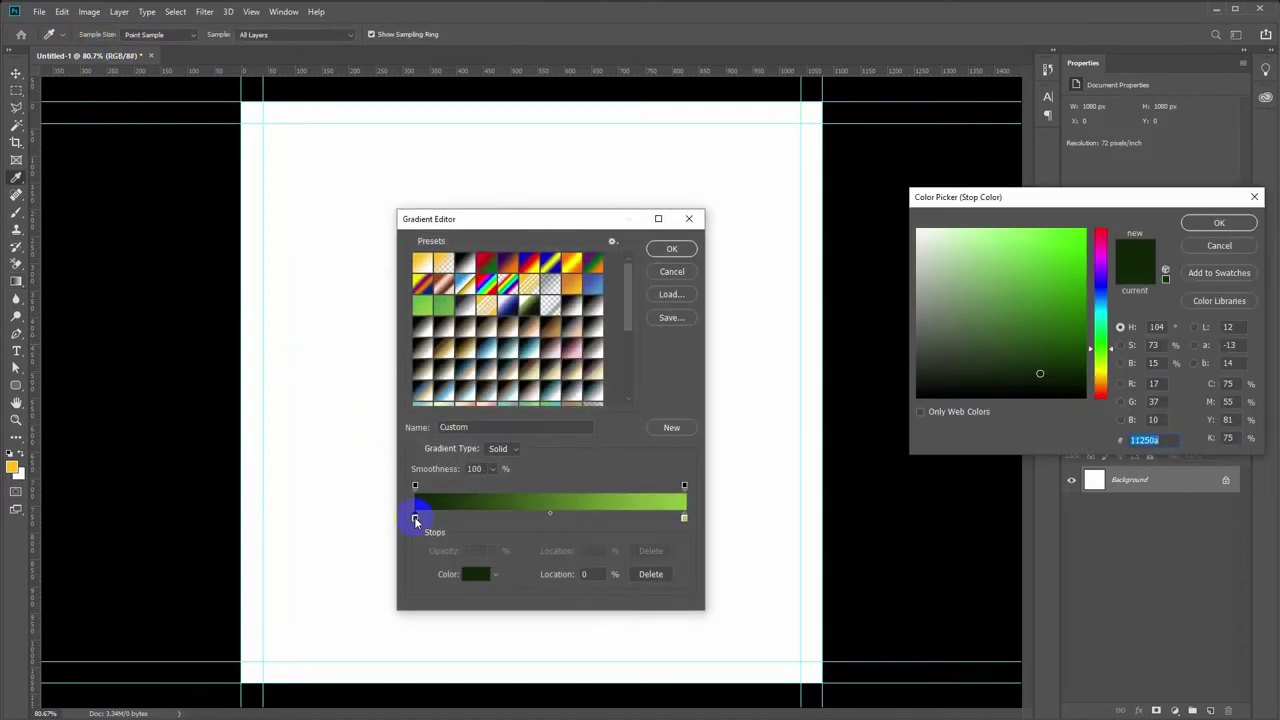
left_click(1219, 222)
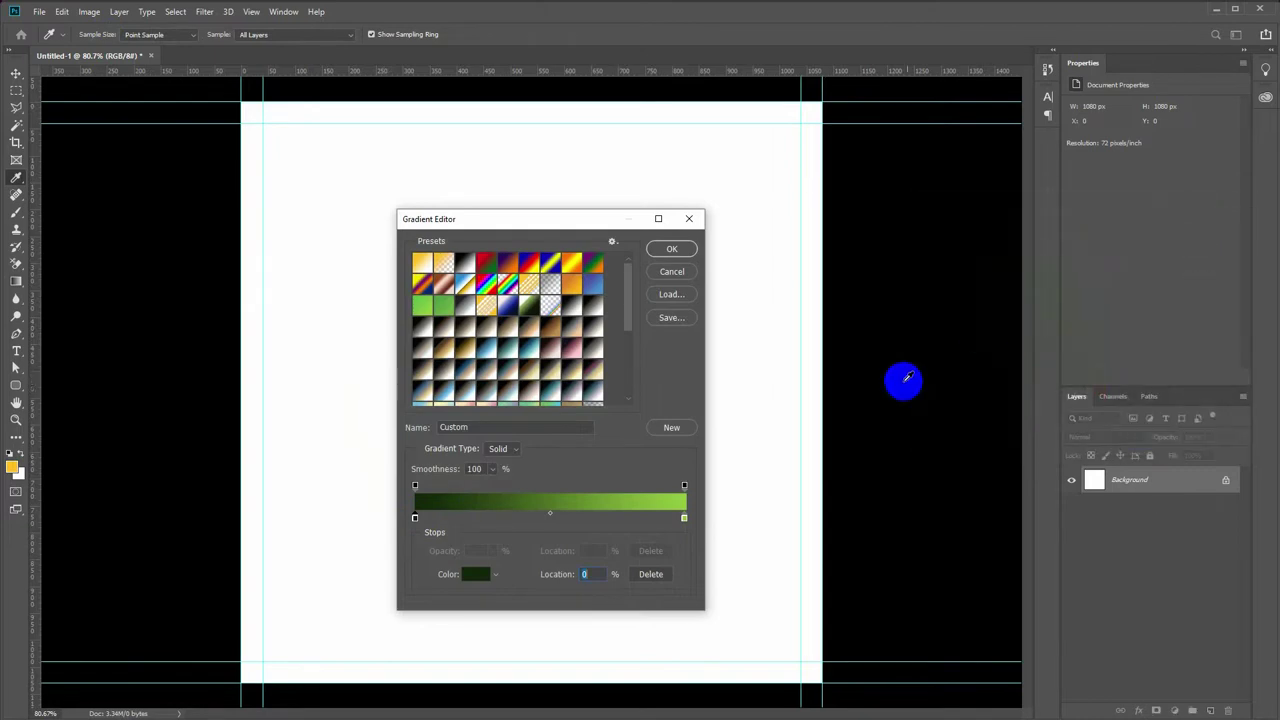
double_click(684, 519)
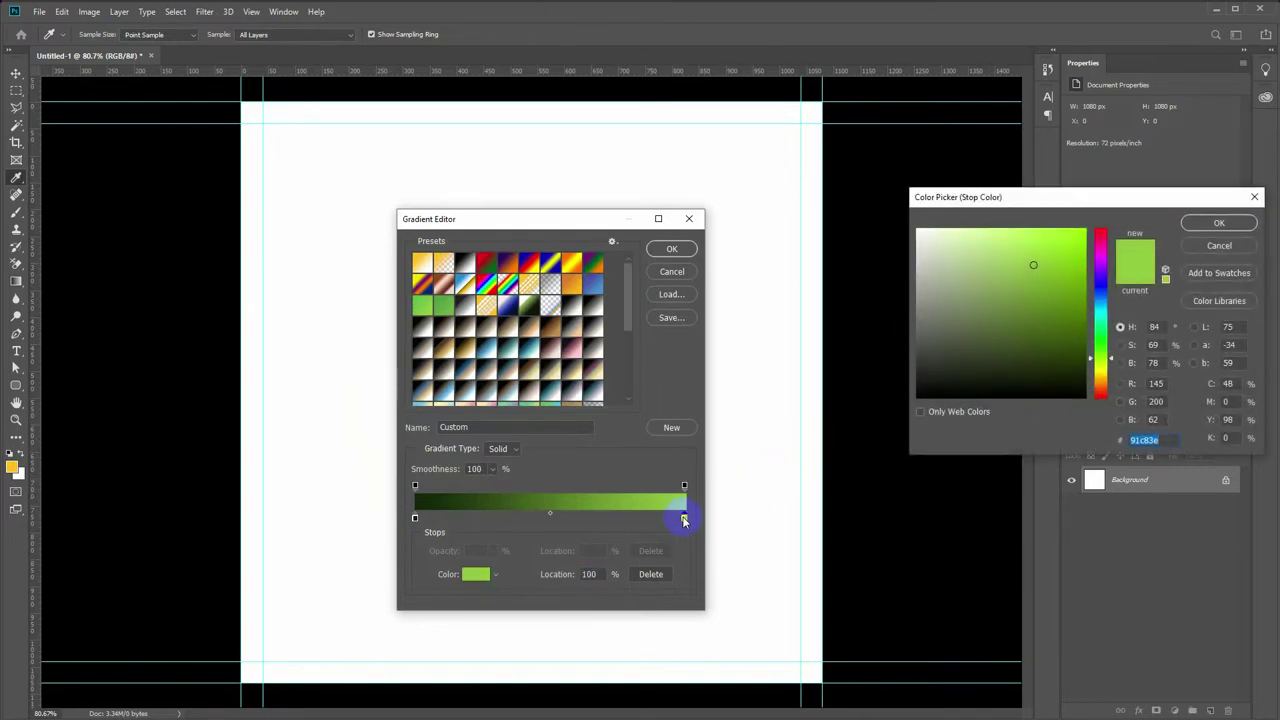
left_click(1217, 221)
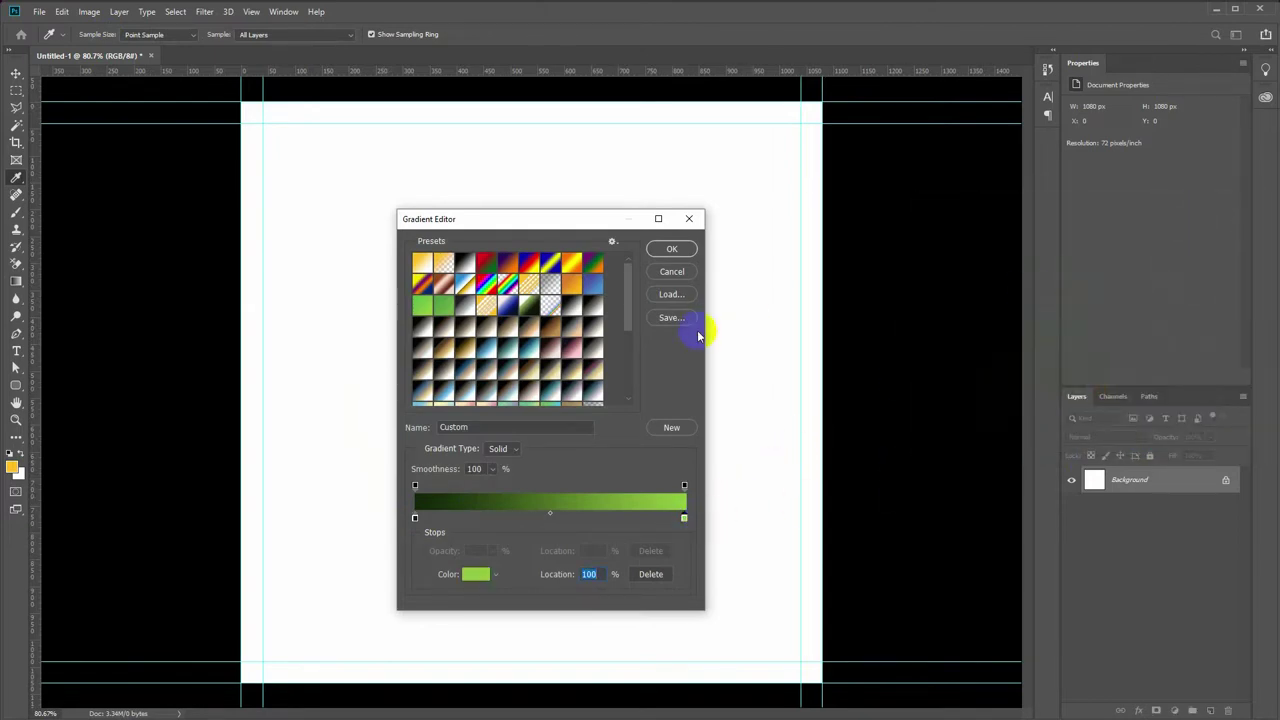
- Drag a radial green gradient from the canvas centre and unlock the background as Layer 0
left_click(668, 250)
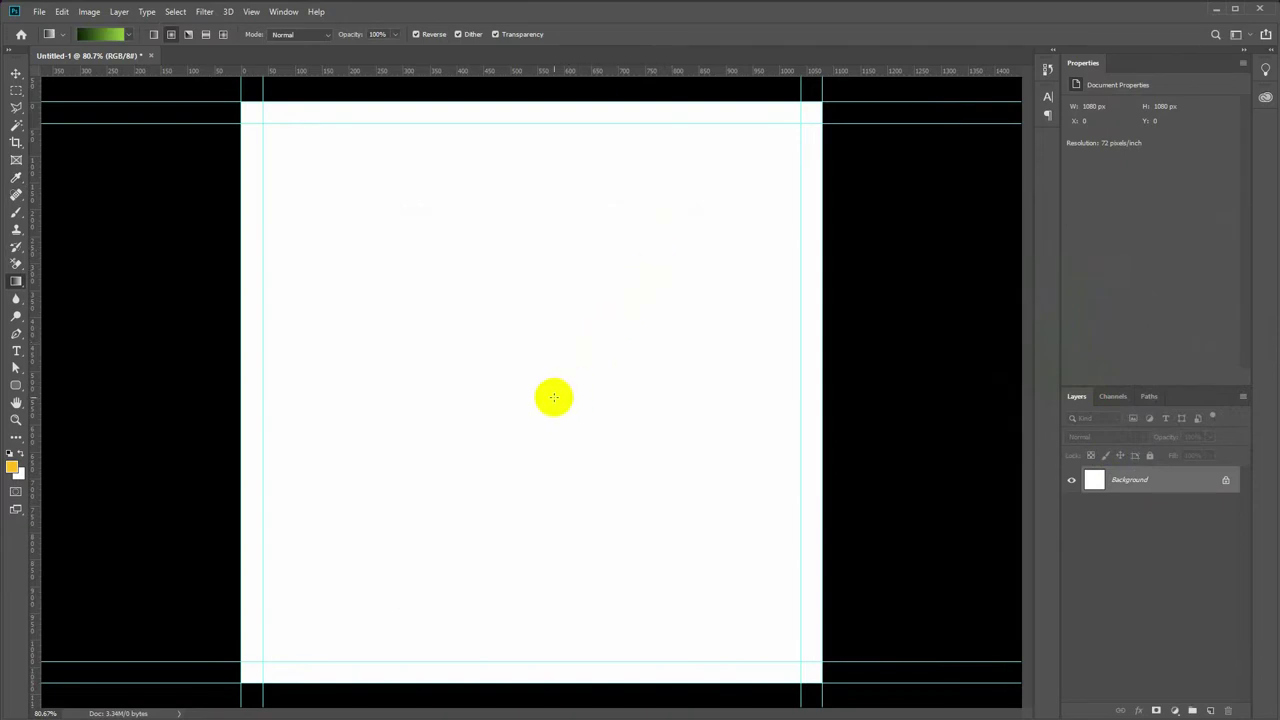
left_click_drag(520, 397, 900, 387)
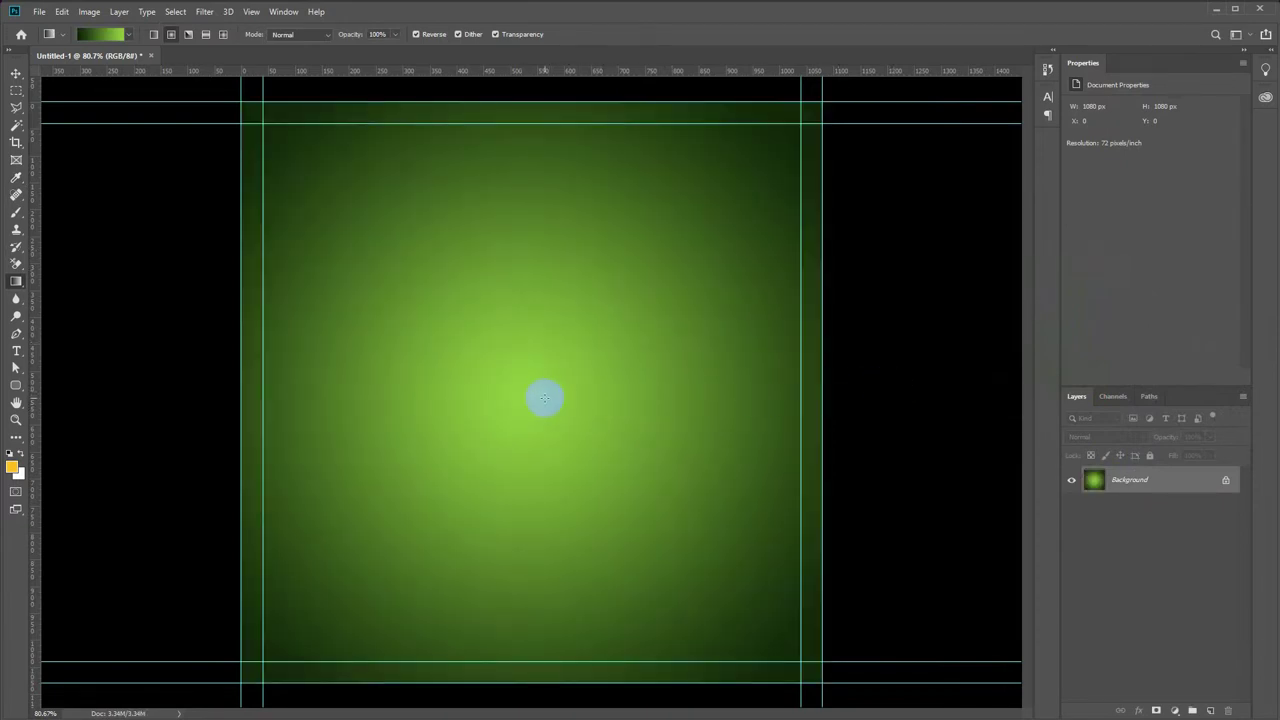
left_click(1225, 484)
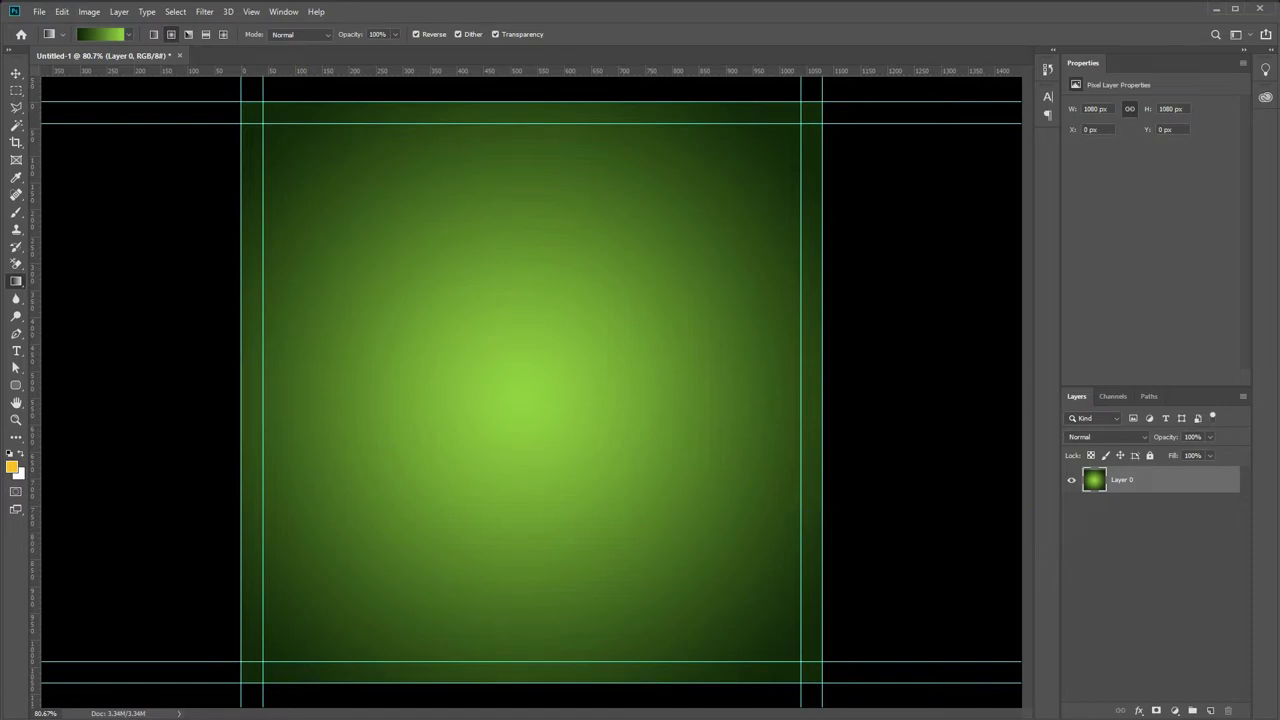
- Place the pngegg 123 sandwich image, scale it down, and settle it near the canvas centre
left_click_drag(487, 373, 480, 331)
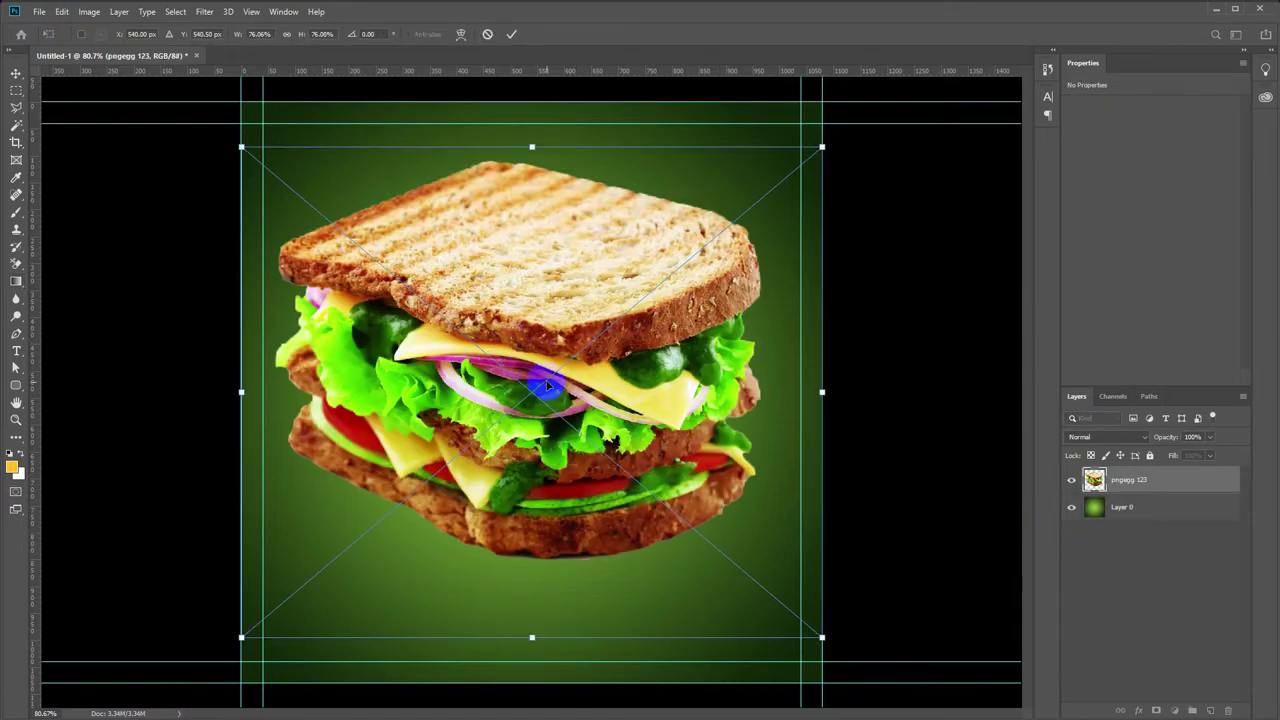
left_click_drag(826, 640, 711, 543)
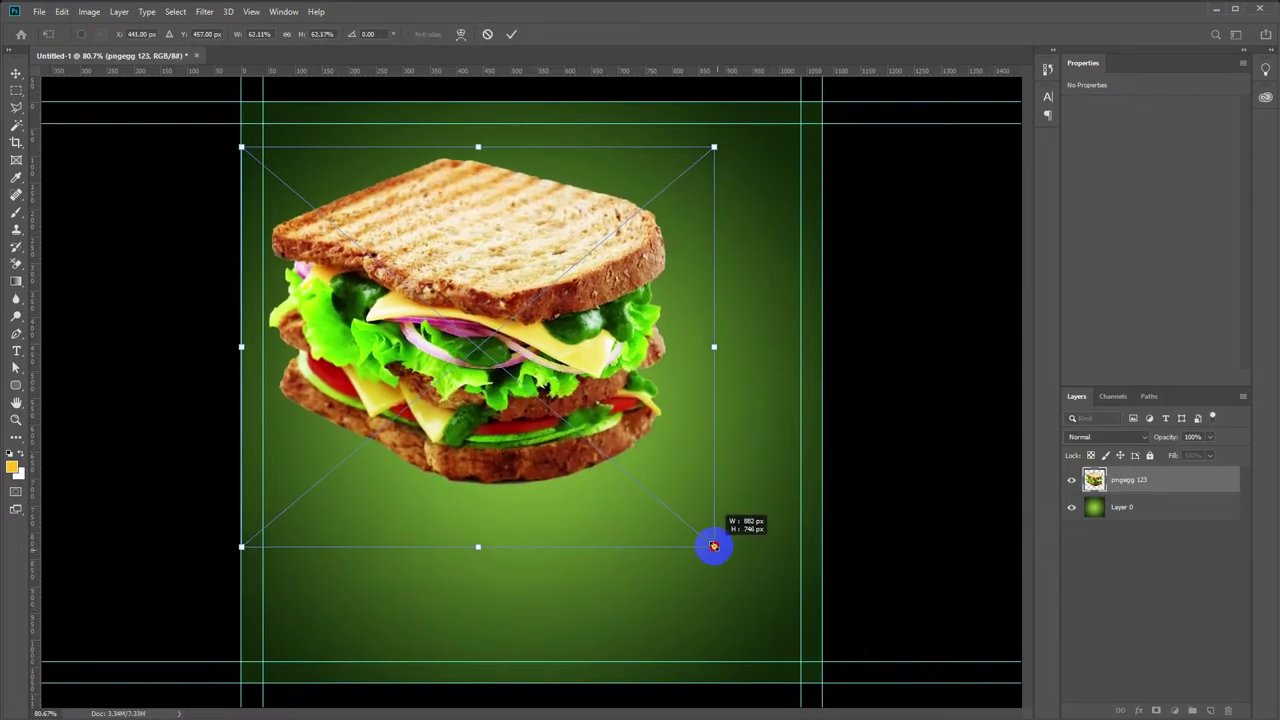
left_click_drag(489, 384, 521, 428)
left_click_drag(747, 591, 715, 566)
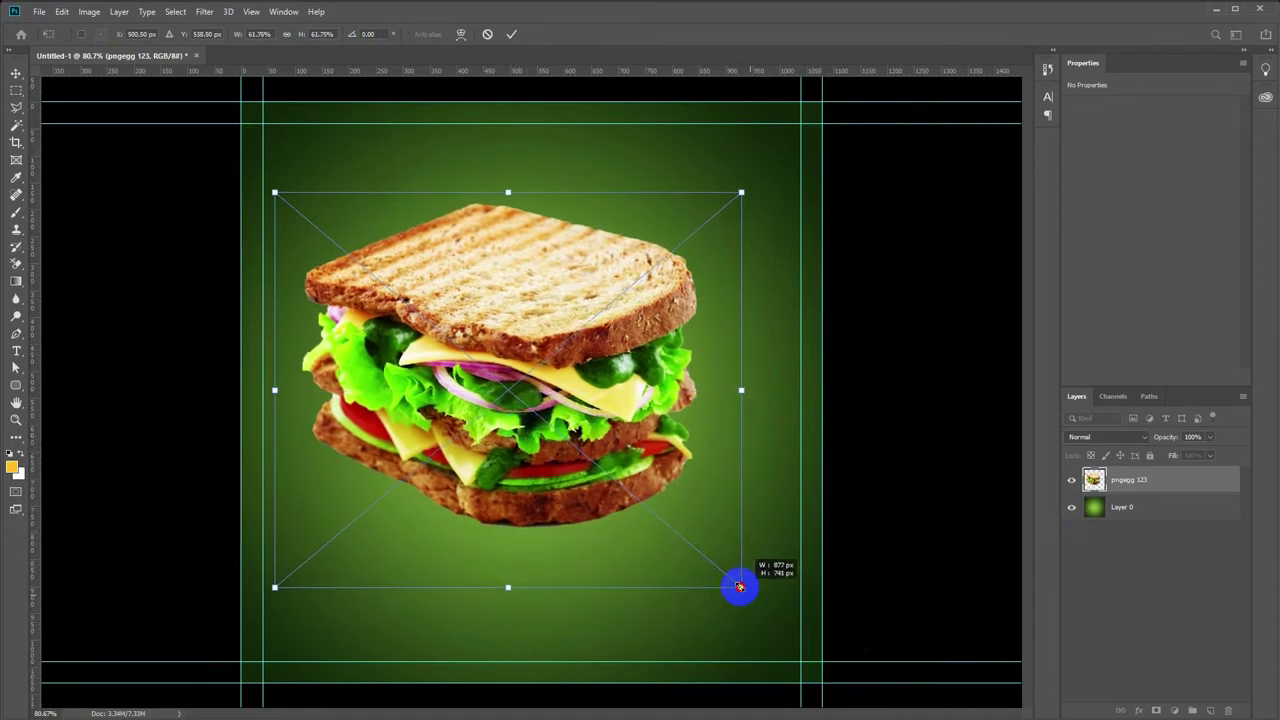
mouse_move(620, 444)
left_mouse_down()
mouse_move(640, 468)
mouse_move(623, 470)
left_mouse_up()
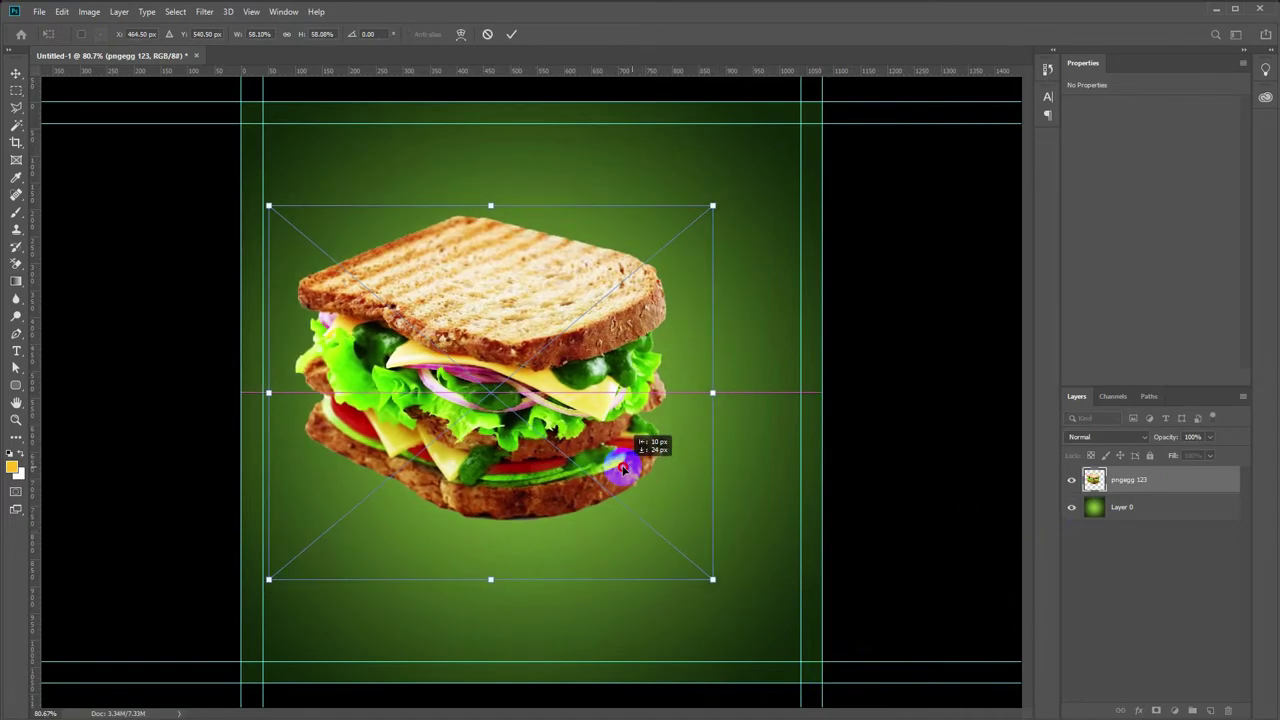
left_click_drag(712, 579, 701, 570)
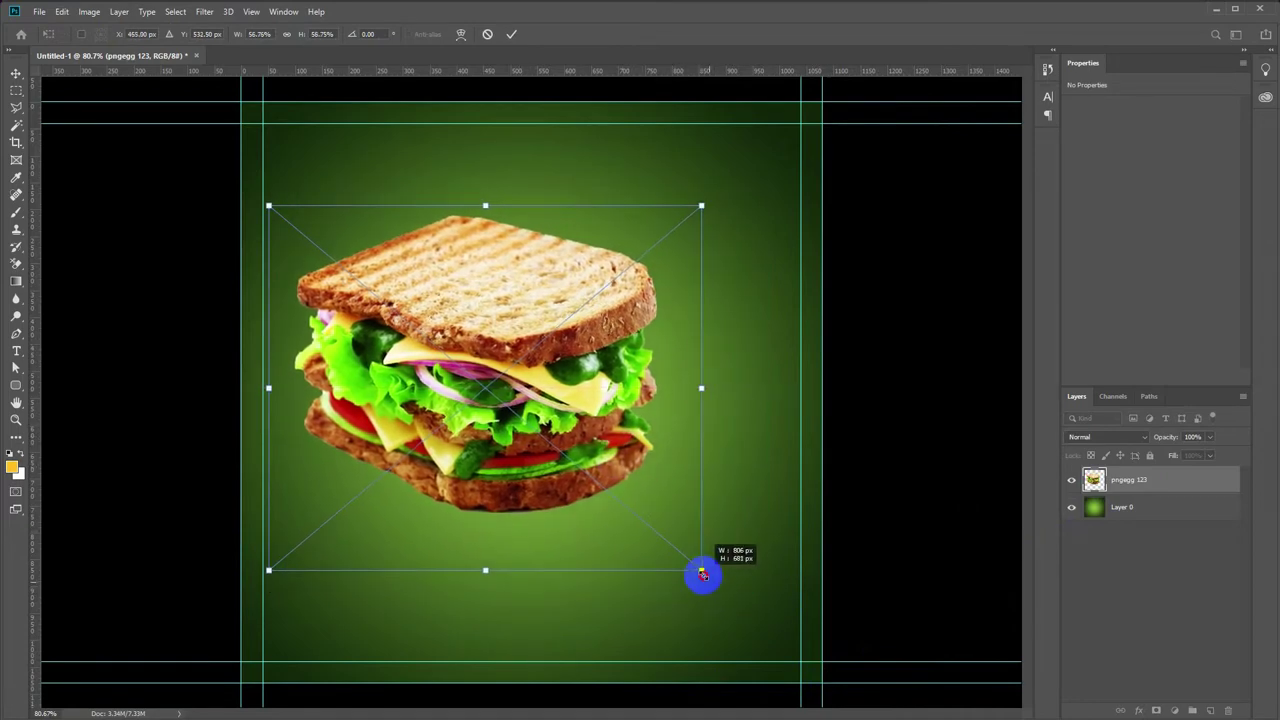
key("Return")
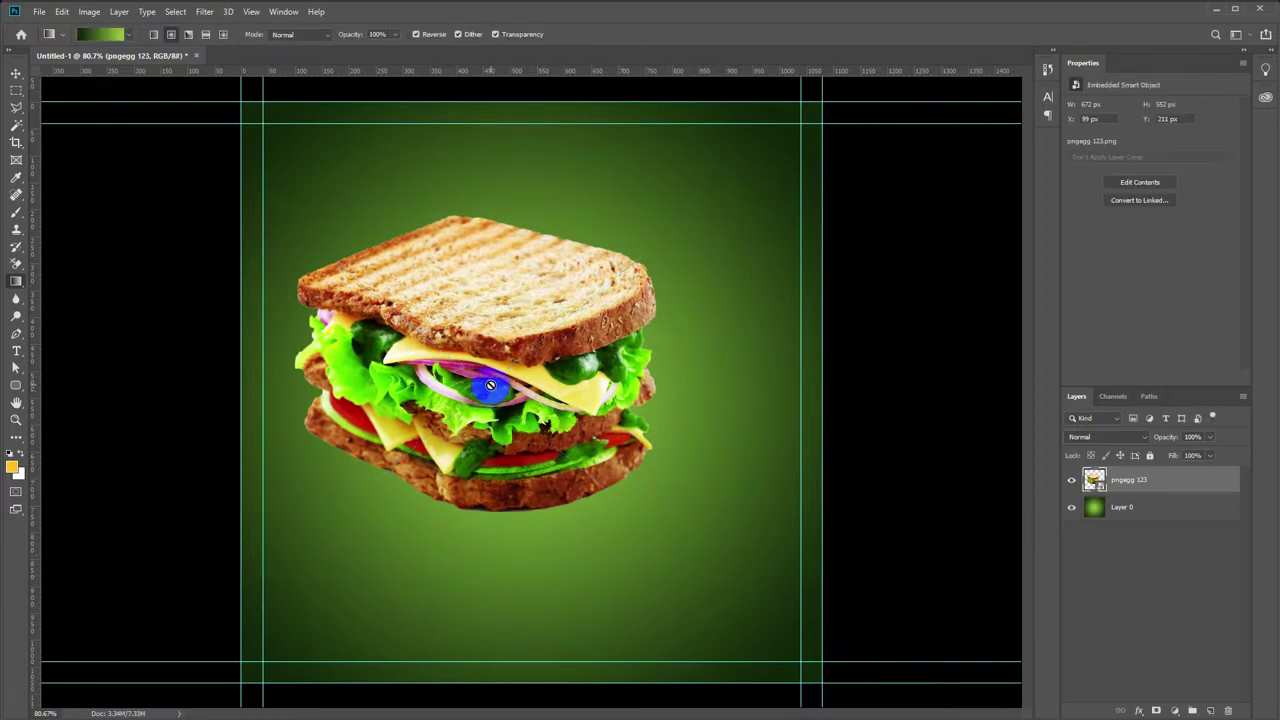
key("v")
left_click_drag(490, 385, 489, 404)
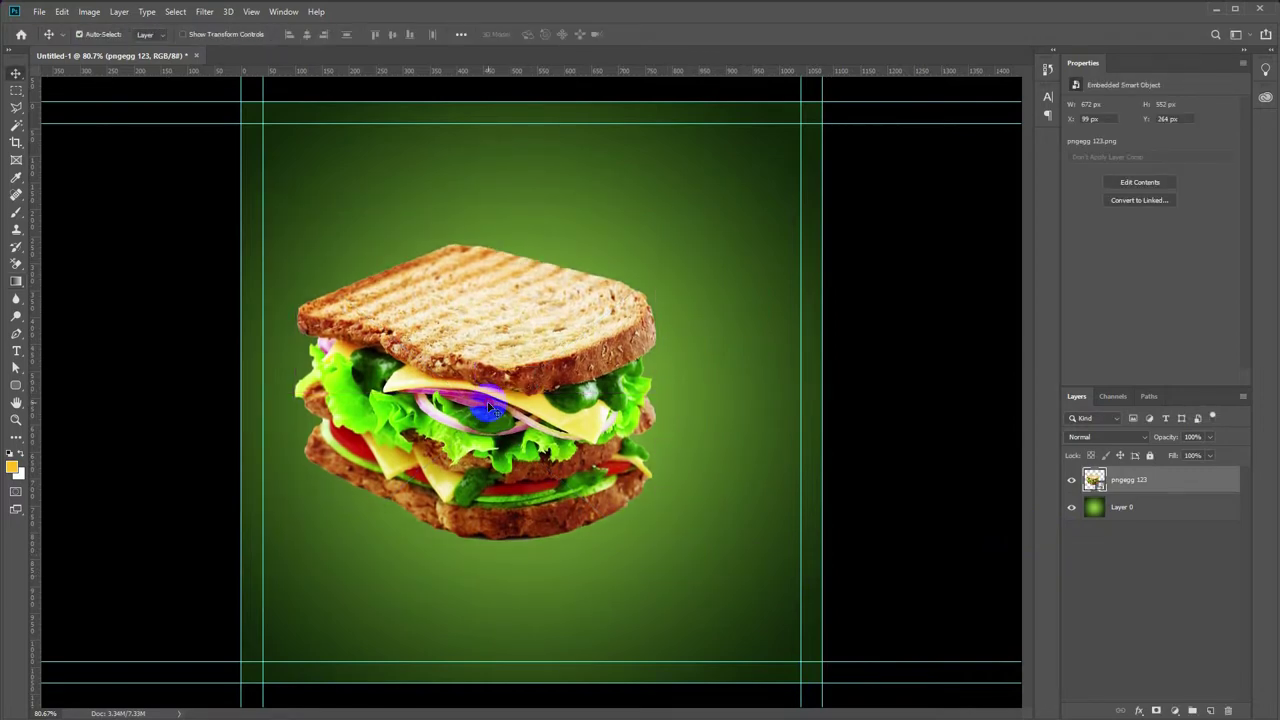
left_click(686, 467)
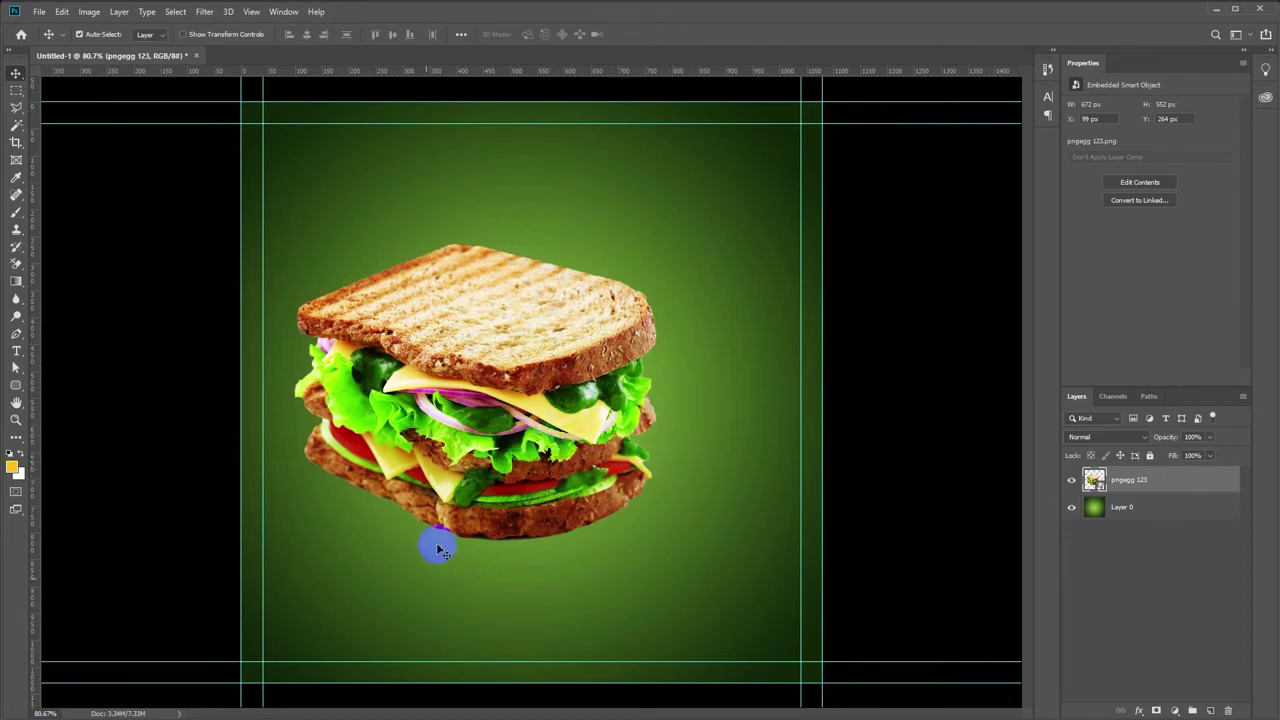
- Draw a flat ellipse under the sandwich and colour it black
left_click(17, 382)
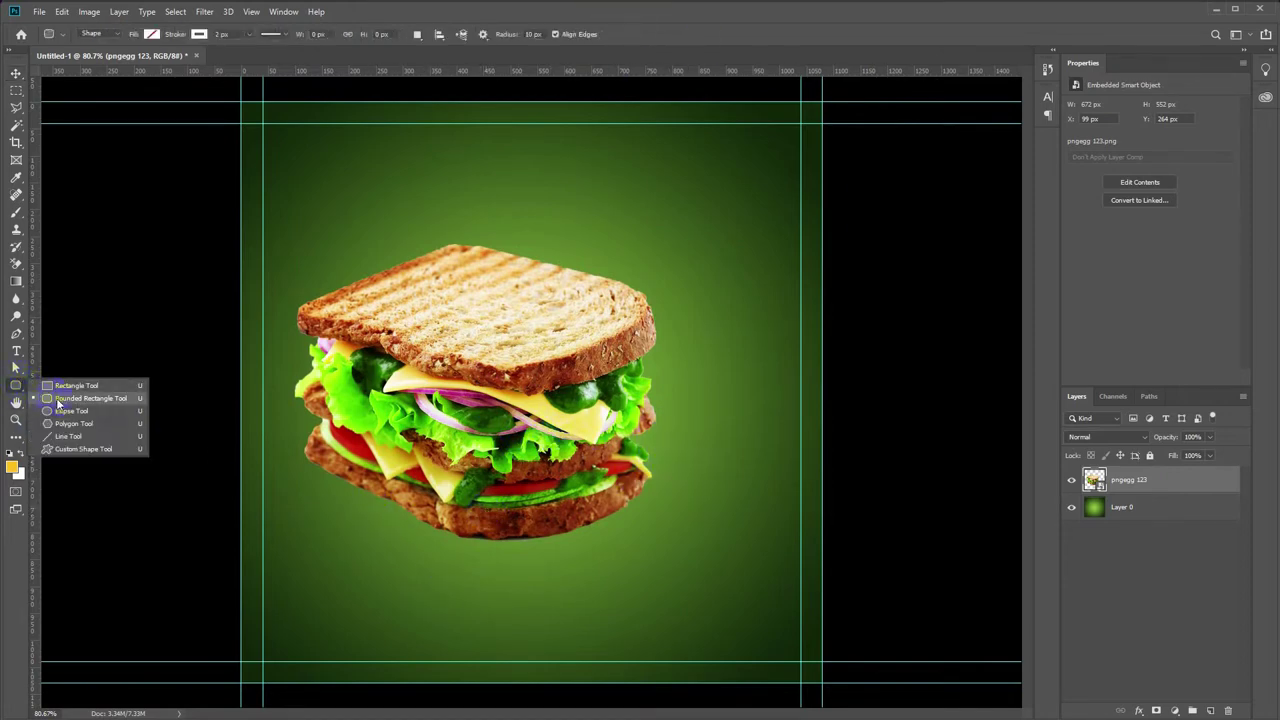
left_click(58, 410)
left_click(199, 35)
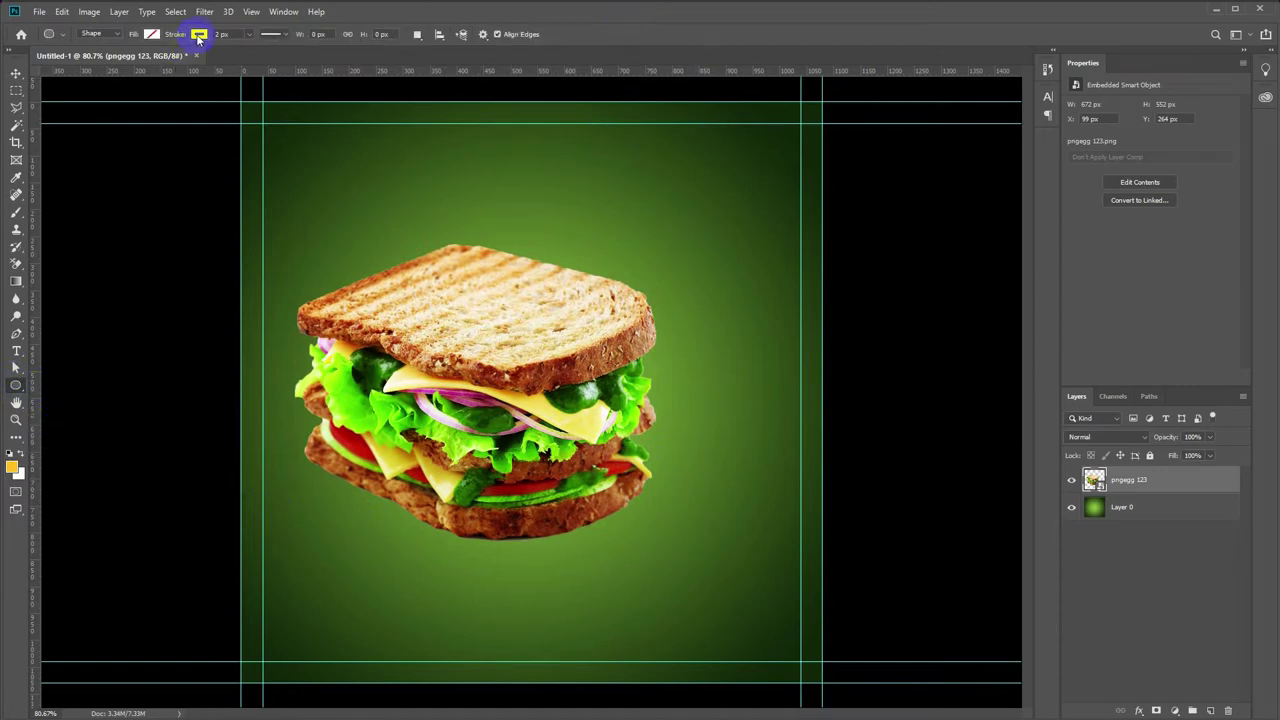
left_click(149, 35)
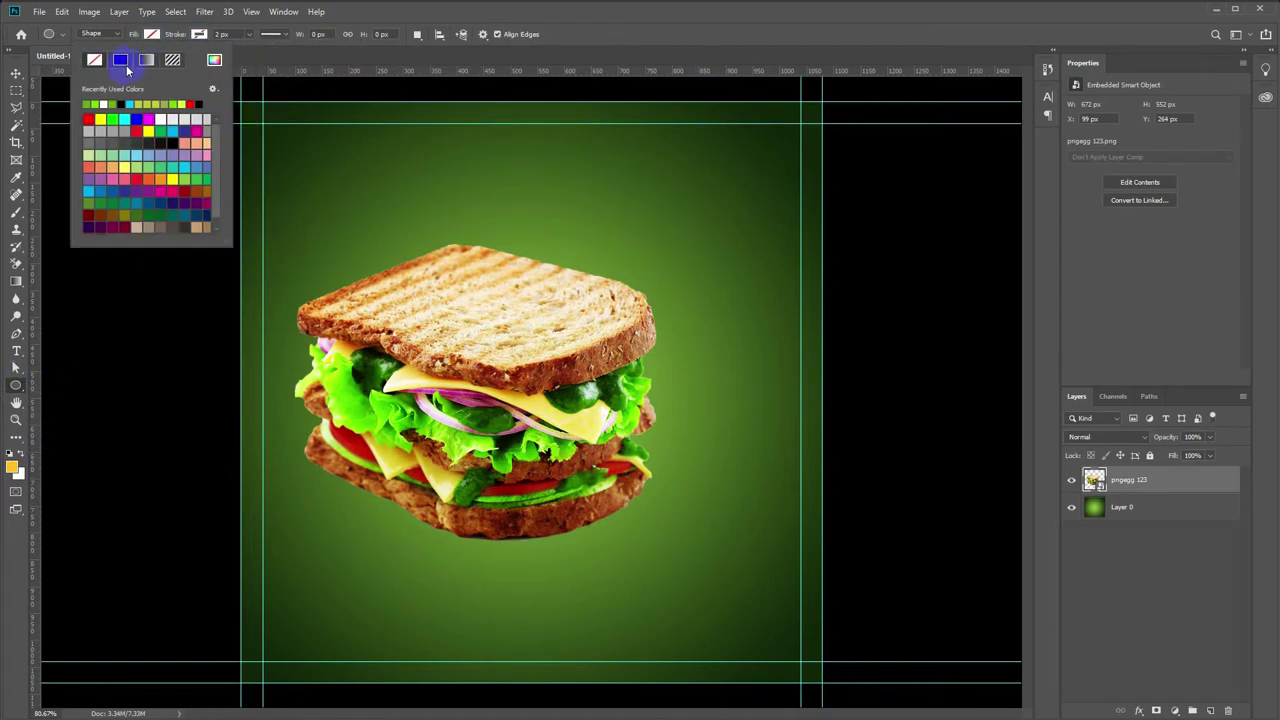
left_click(121, 62)
left_click_drag(389, 513, 638, 552)
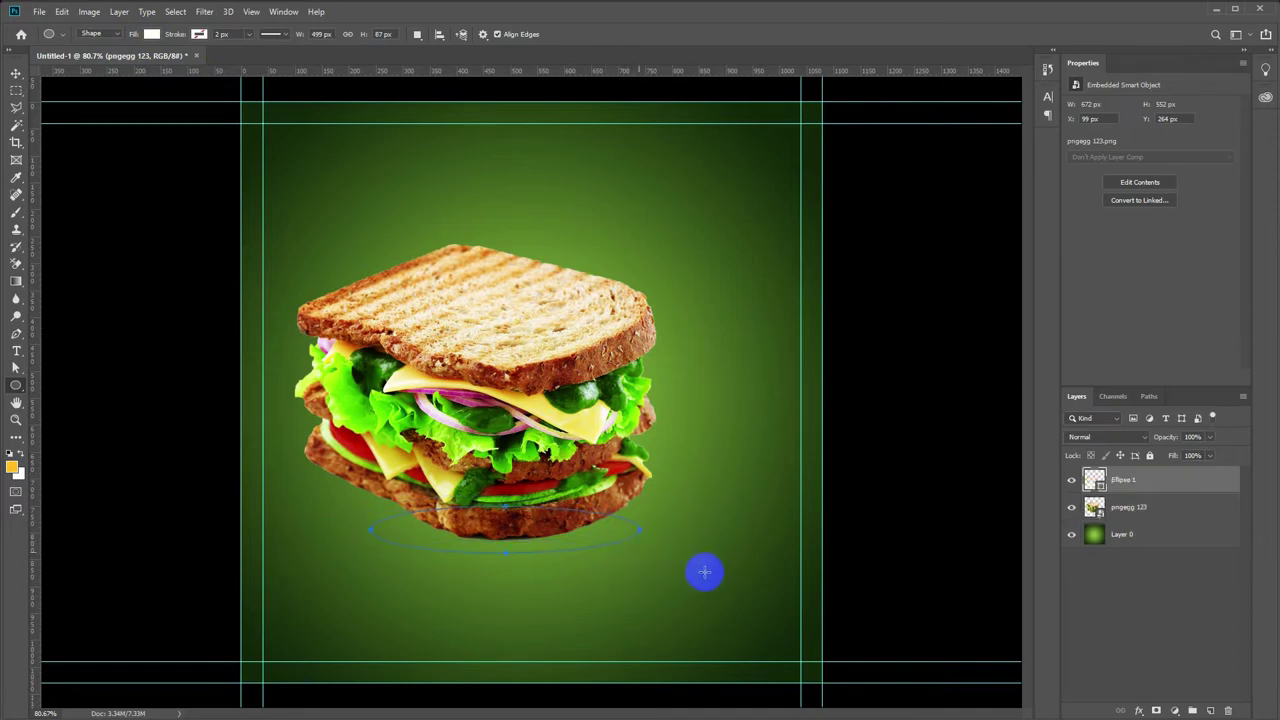
double_click(1090, 480)
left_click_drag(1035, 367, 912, 398)
left_click(1219, 223)
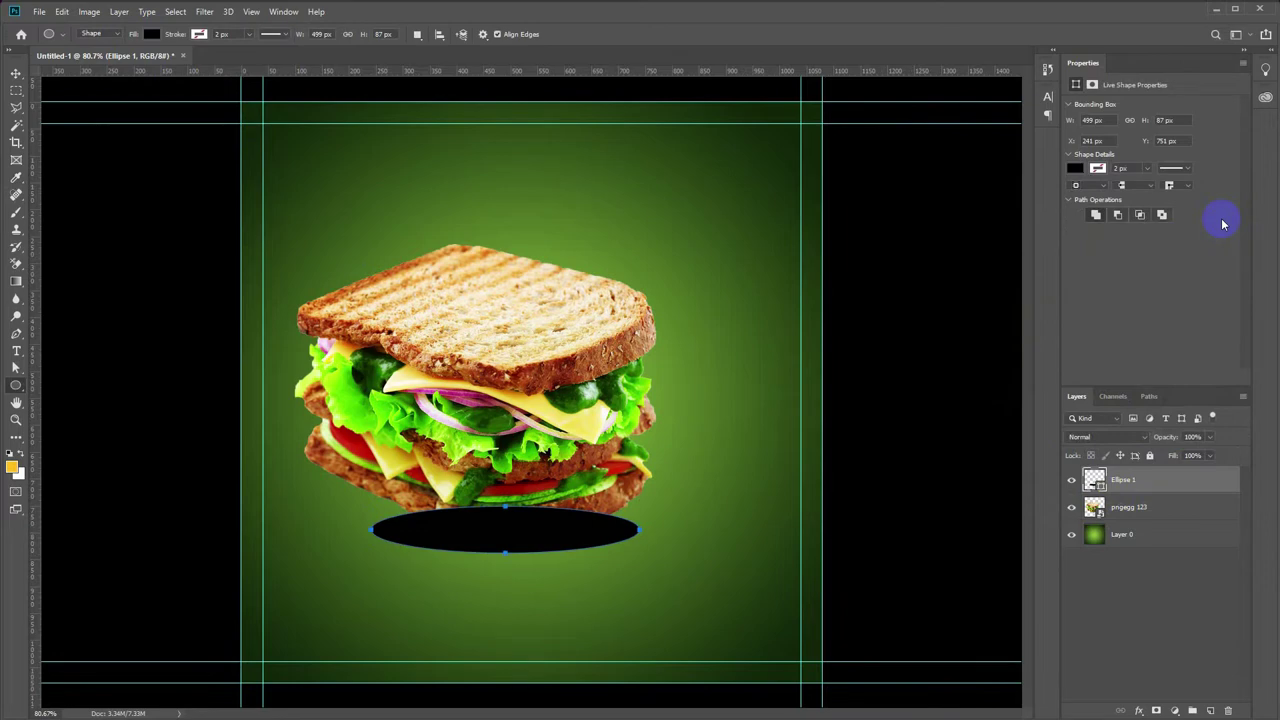
- Rasterize the ellipse and apply a 47 px Gaussian Blur to soften it
left_click(207, 12)
mouse_move(212, 163)
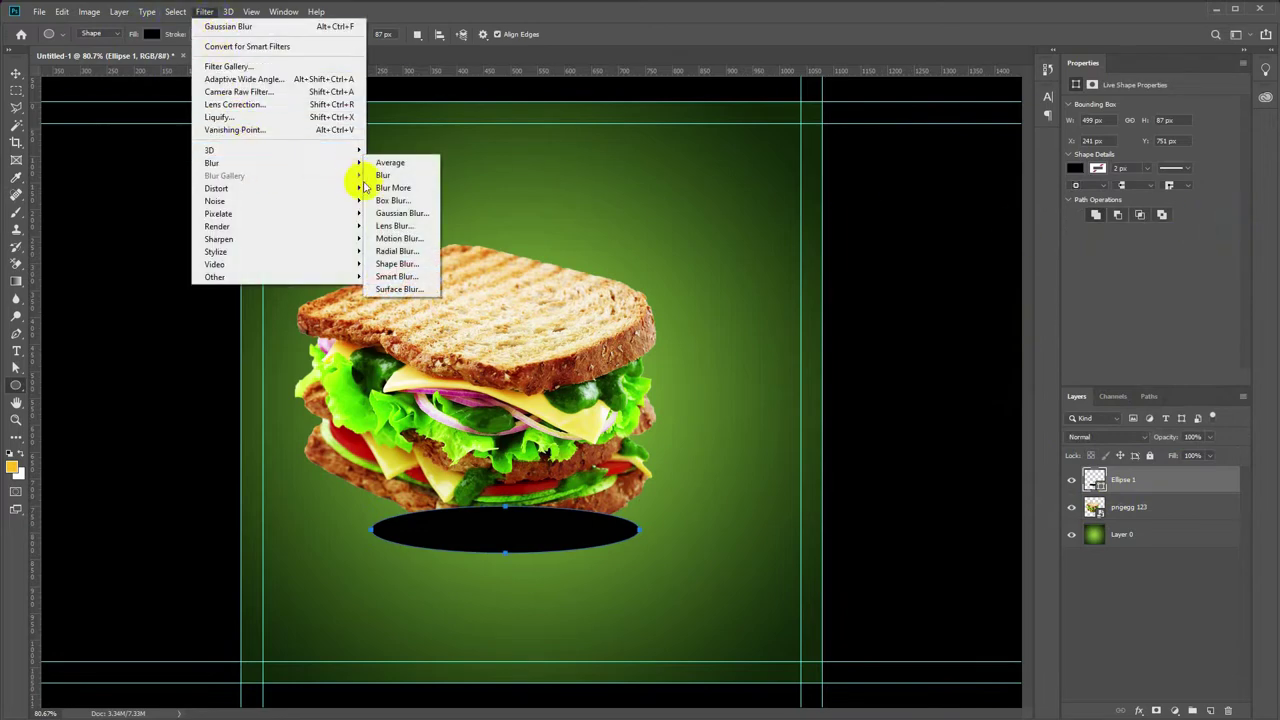
left_click(405, 212)
left_click(733, 275)
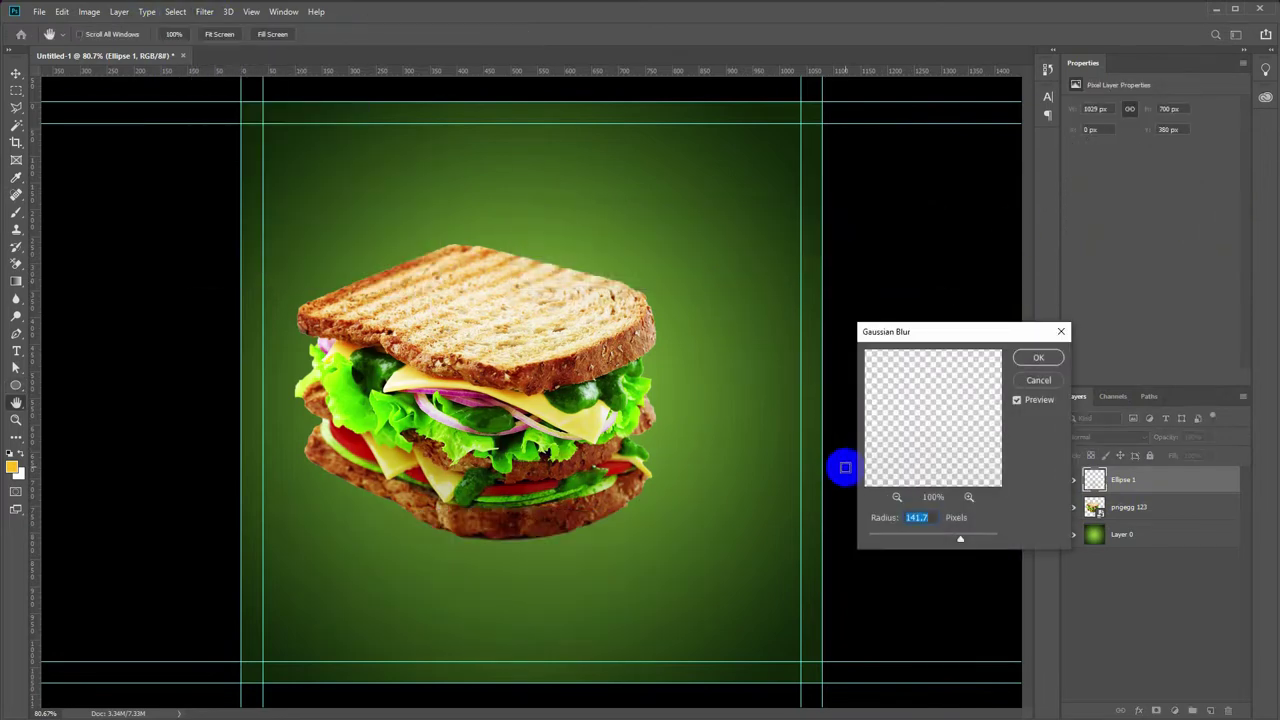
left_click_drag(942, 540, 933, 540)
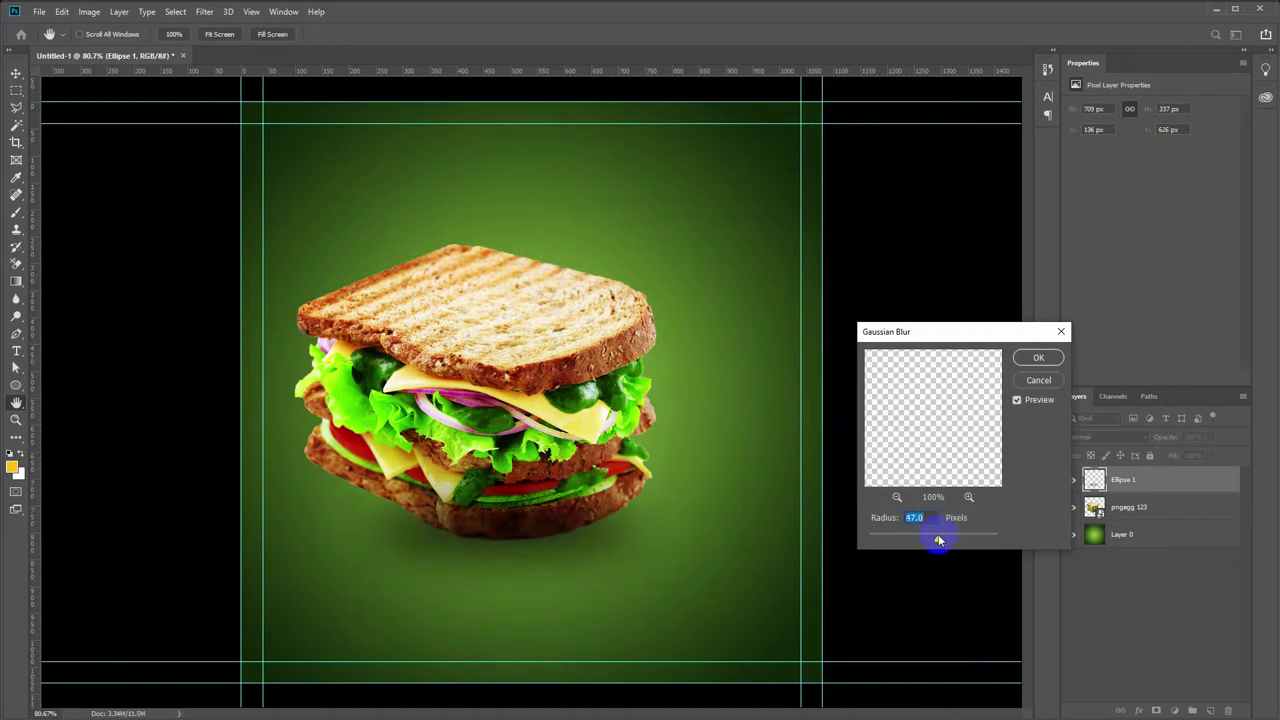
left_click(1030, 358)
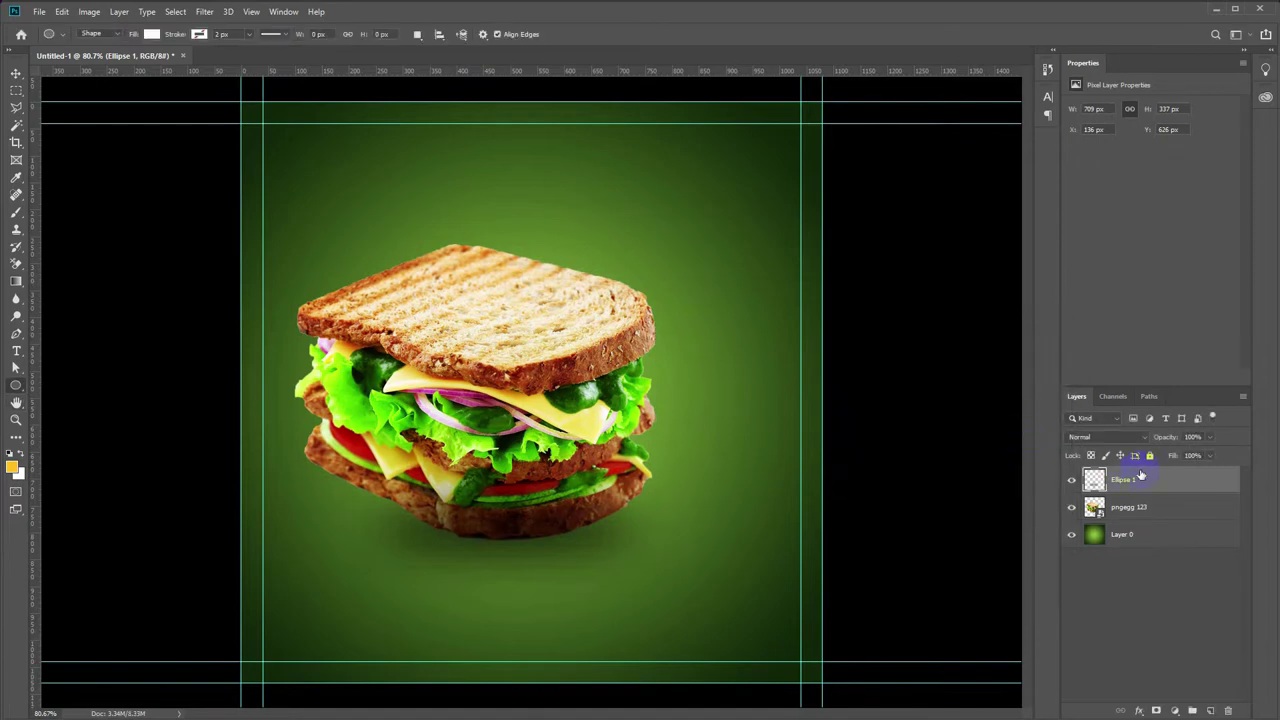
- Move the shadow below the sandwich, stretch it to 853 × 237 px, and duplicate it
left_click_drag(1140, 476, 1140, 510)
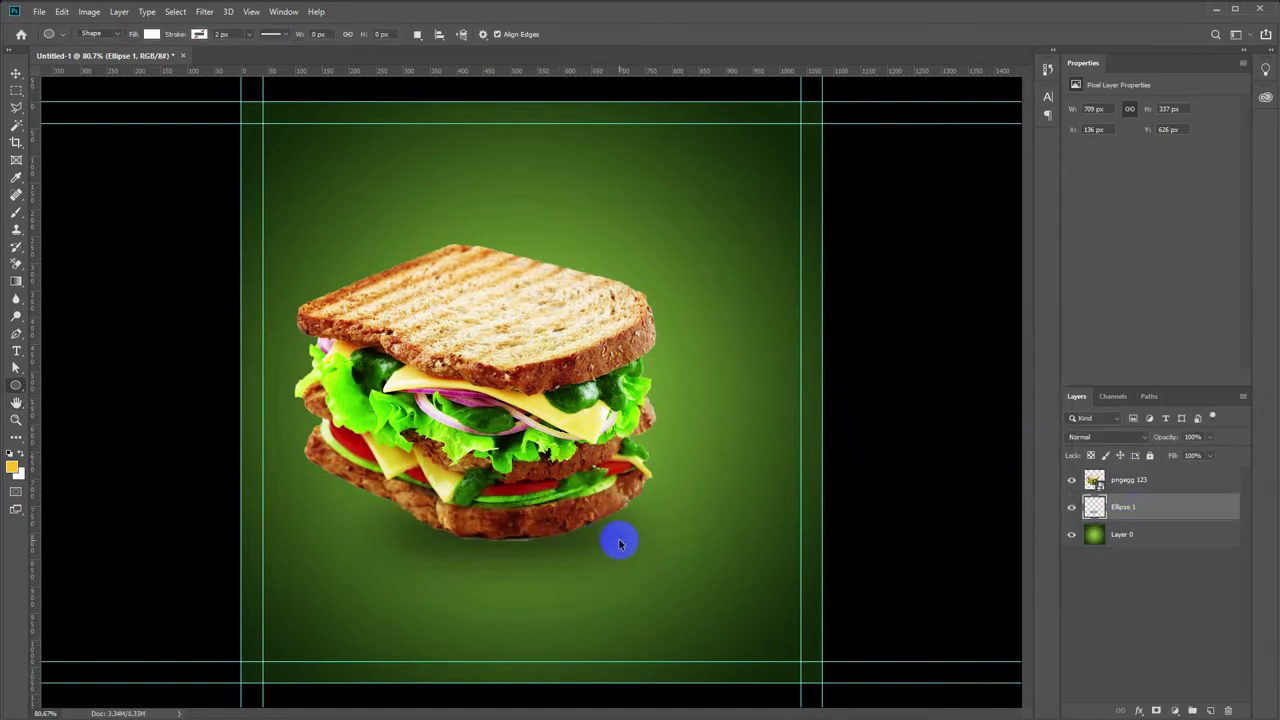
key("ctrl+t")
left_click_drag(504, 443, 503, 467)
left_click_drag(696, 530, 734, 529)
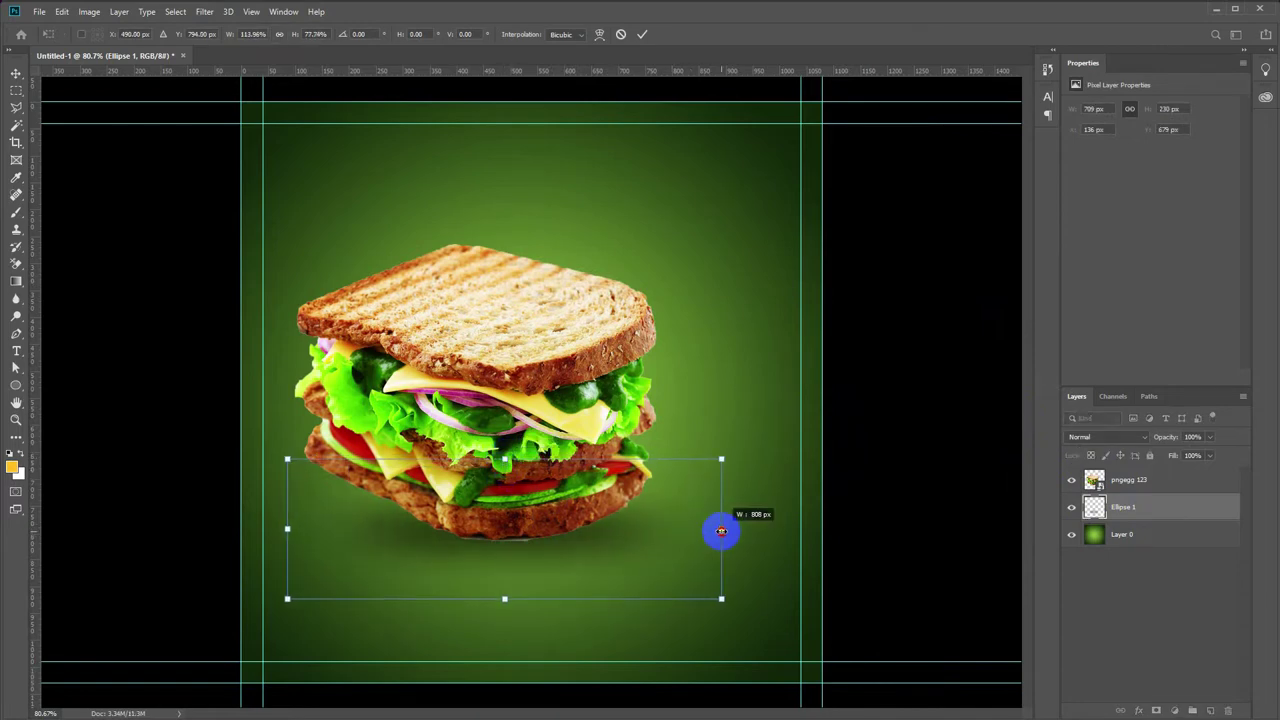
left_click_drag(505, 455, 507, 466)
key("Return")
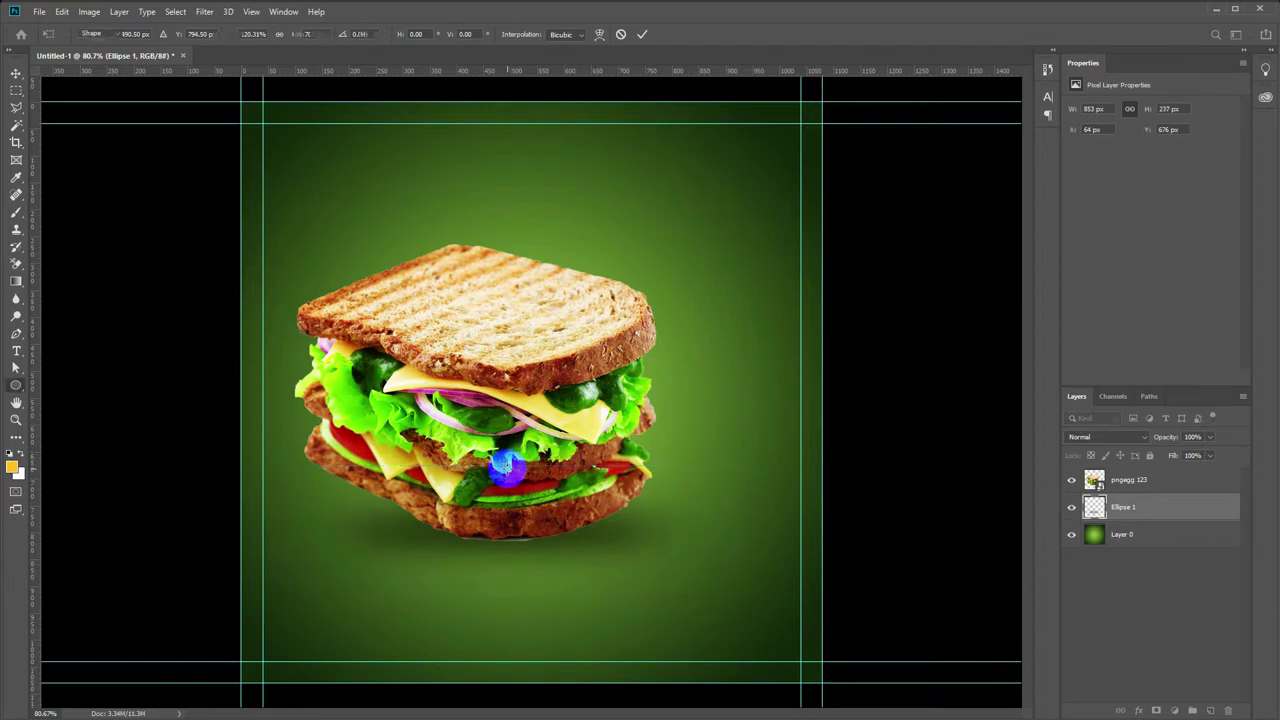
key("ctrl+j")
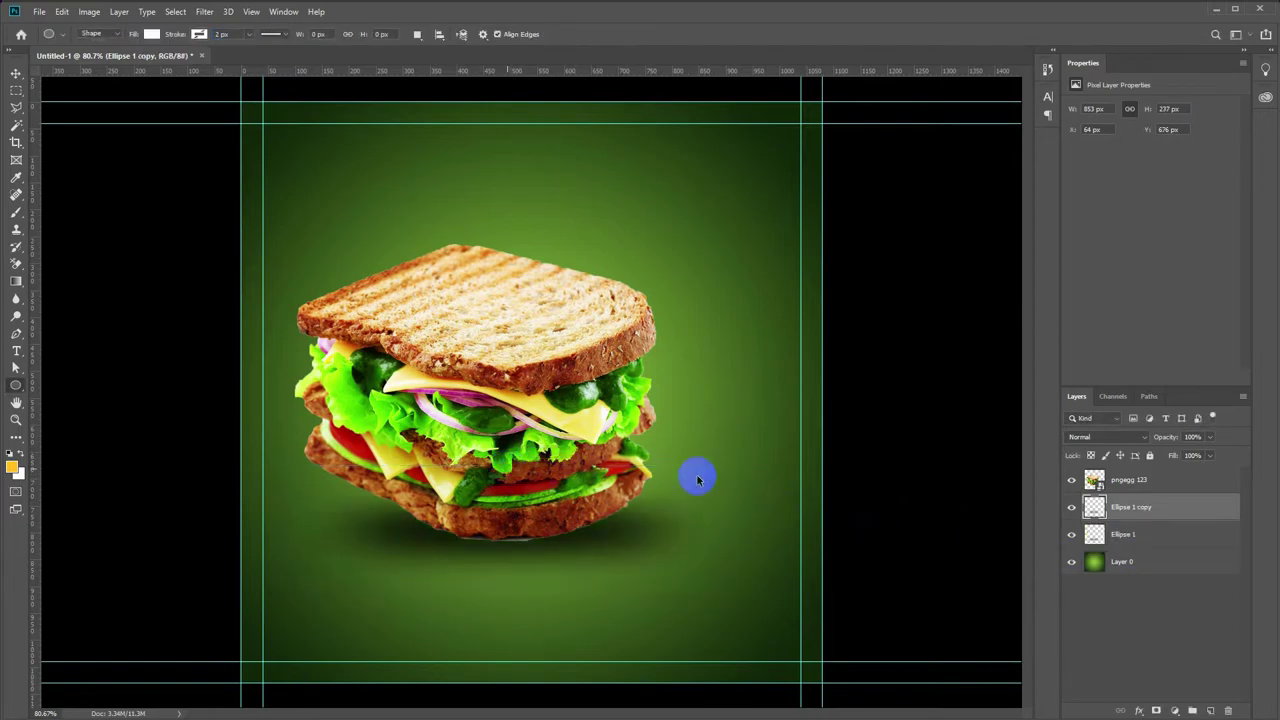
- Narrow and flatten Ellipse 1 copy and set its opacity to 61%
key("ctrl+t")
left_click_drag(507, 466, 505, 519)
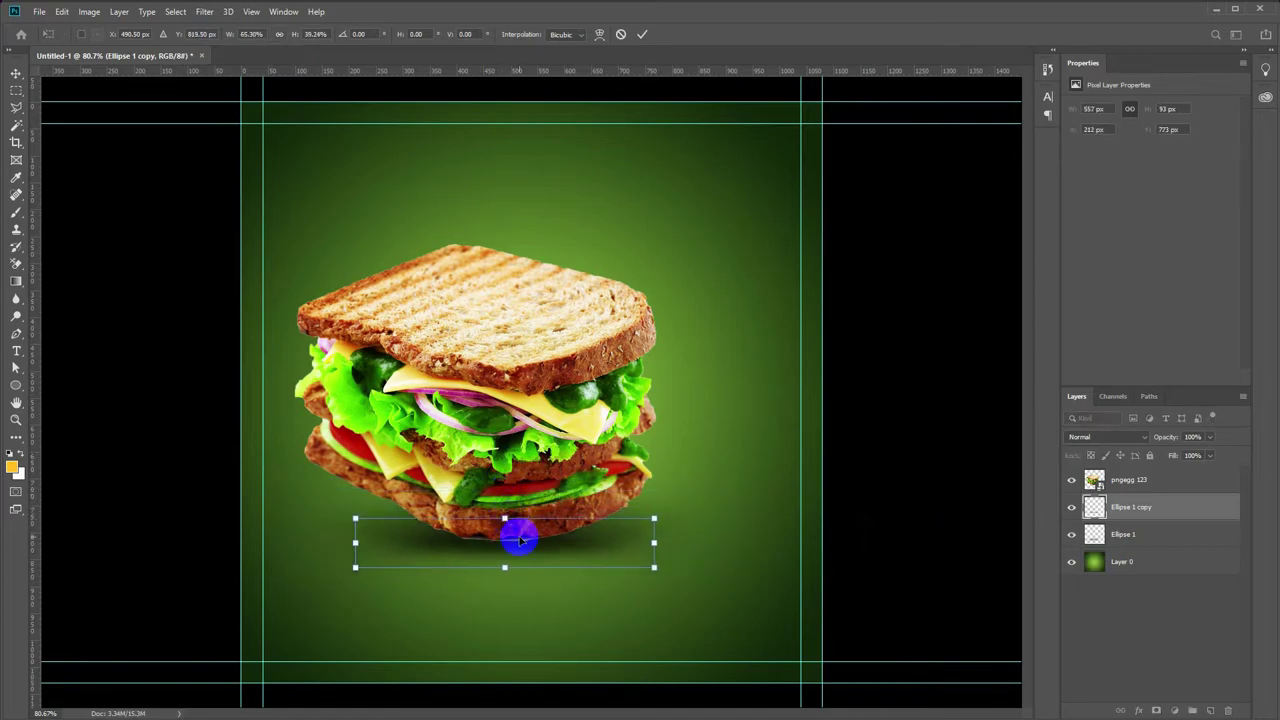
key("Return")
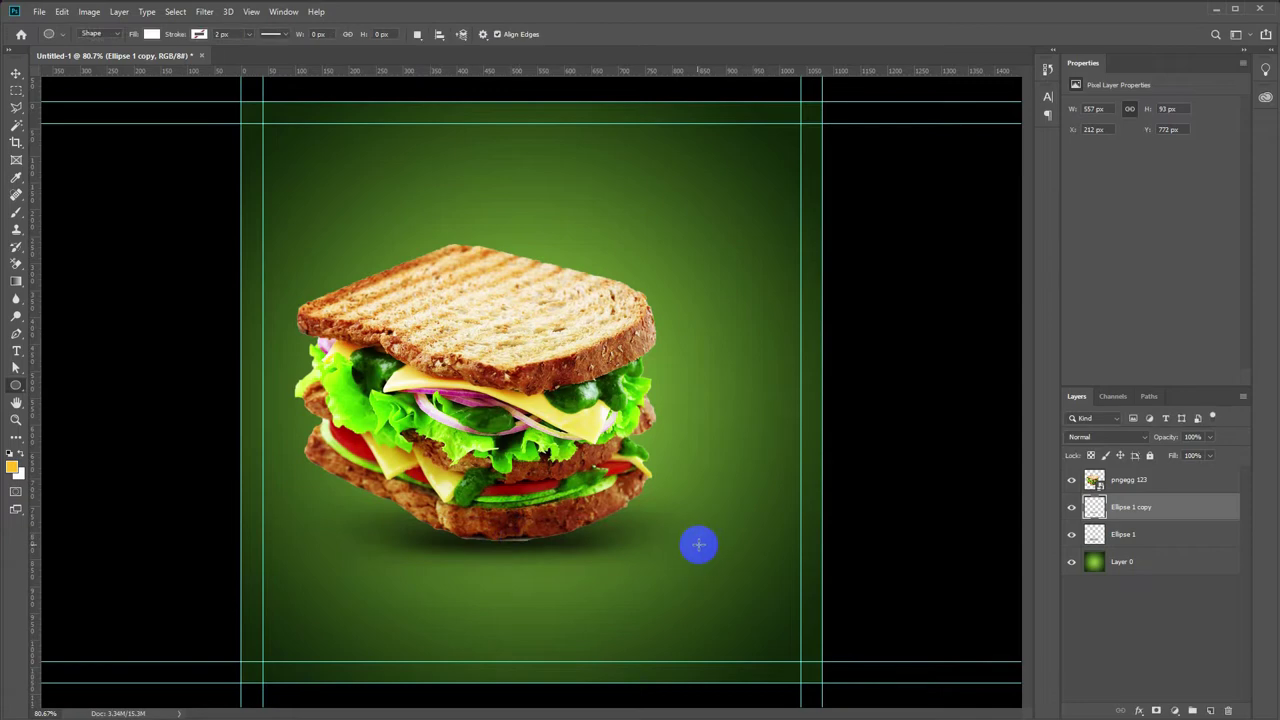
left_click(16, 73)
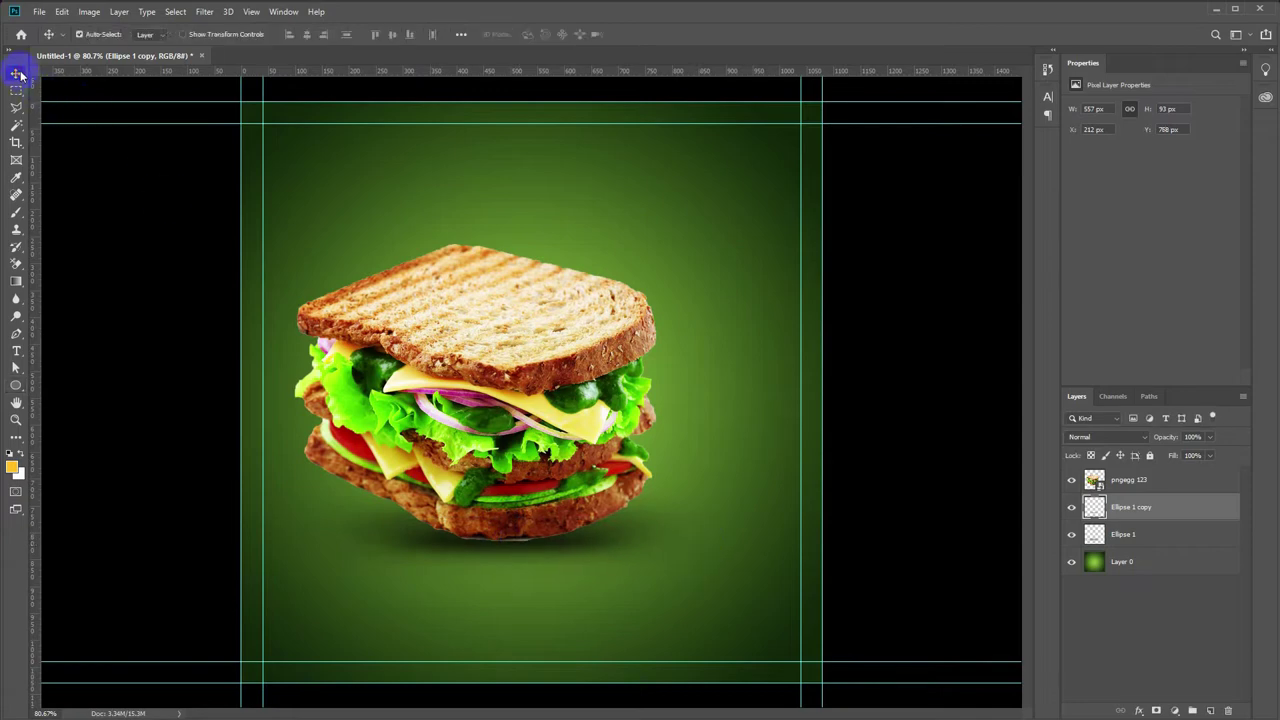
left_click(1146, 534)
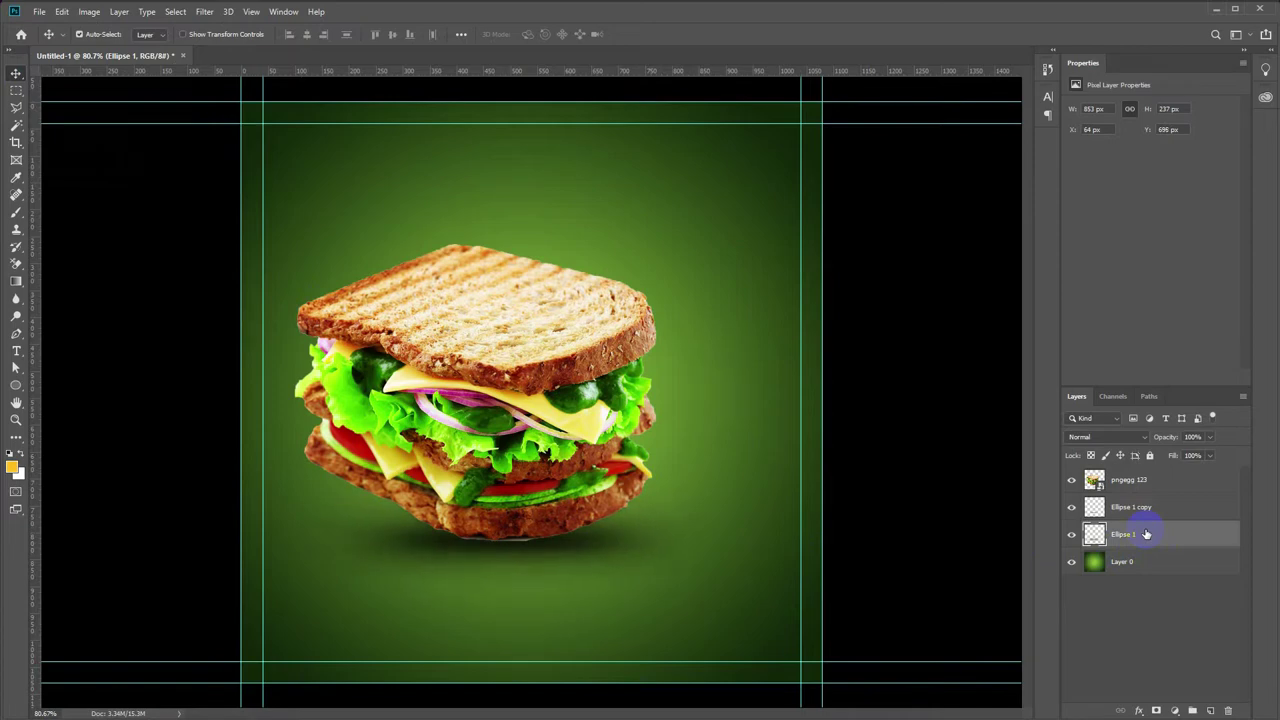
left_click(1129, 510)
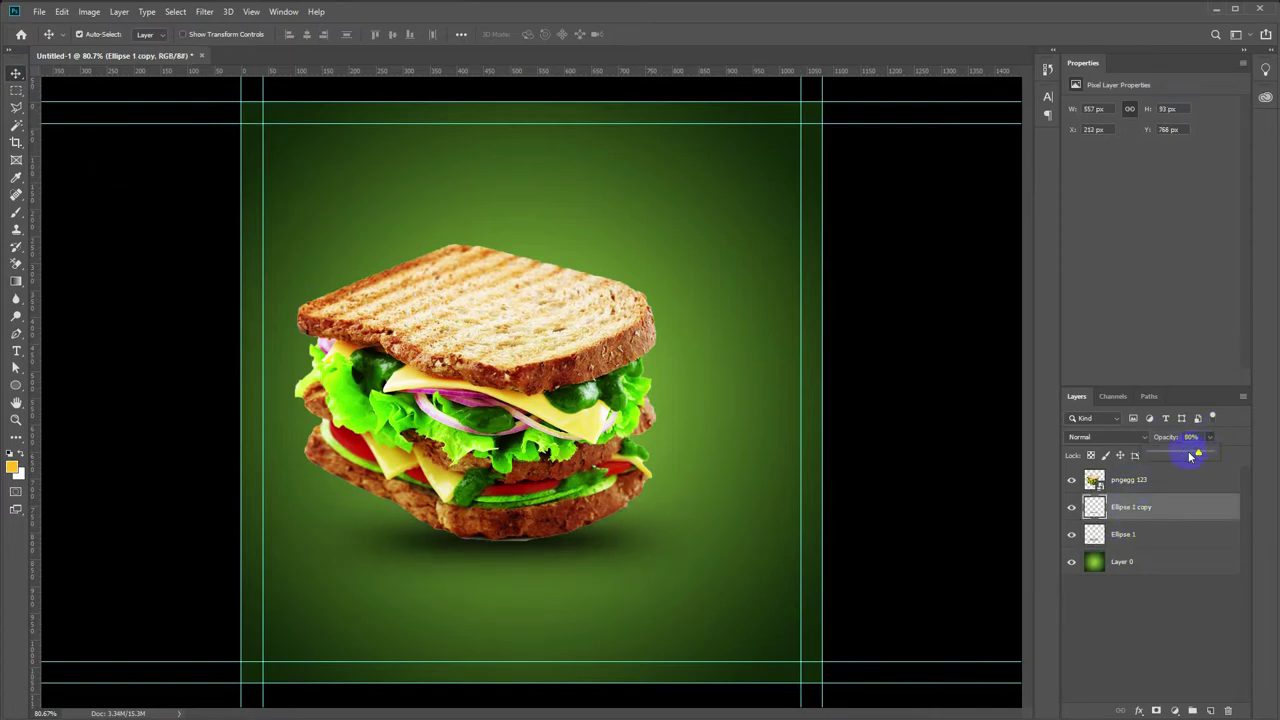
left_click_drag(1190, 456, 1187, 456)
- Squash the duplicate shadow to 557 × 63 px, then select the sandwich and both shadows
key("ctrl+t")
left_click_drag(507, 515, 507, 522)
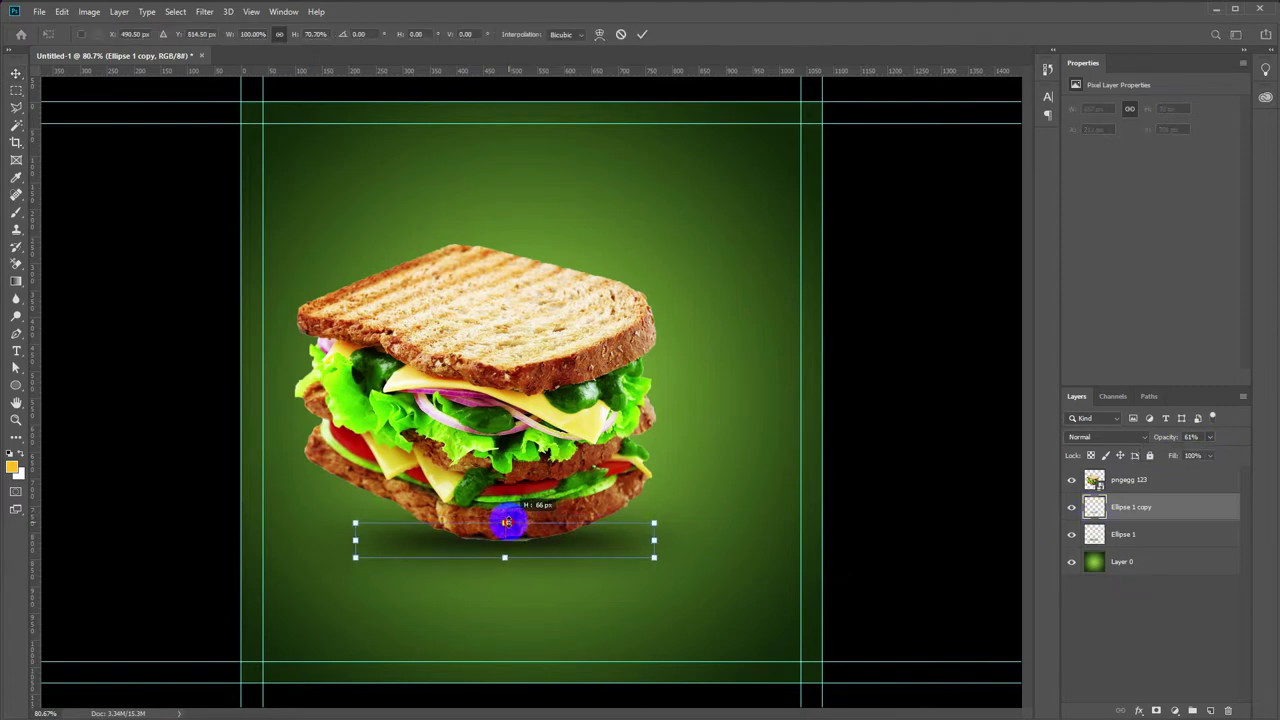
key("Return")
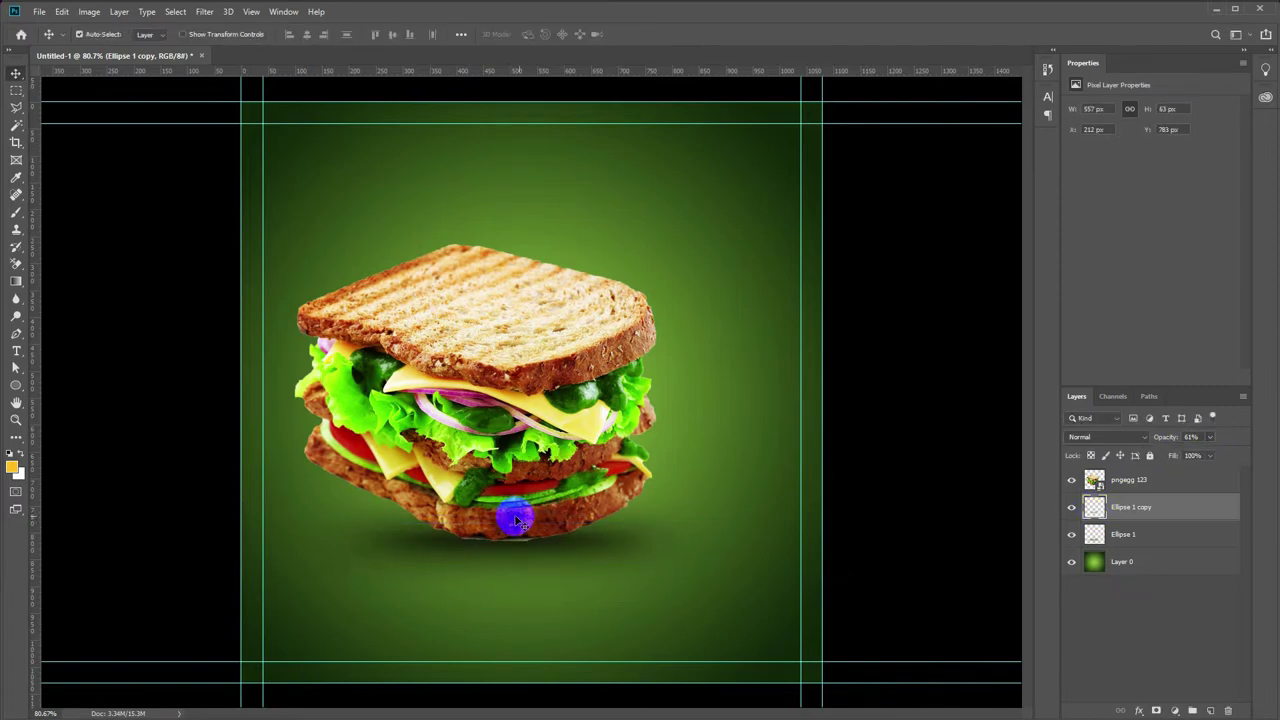
left_click(1108, 480)
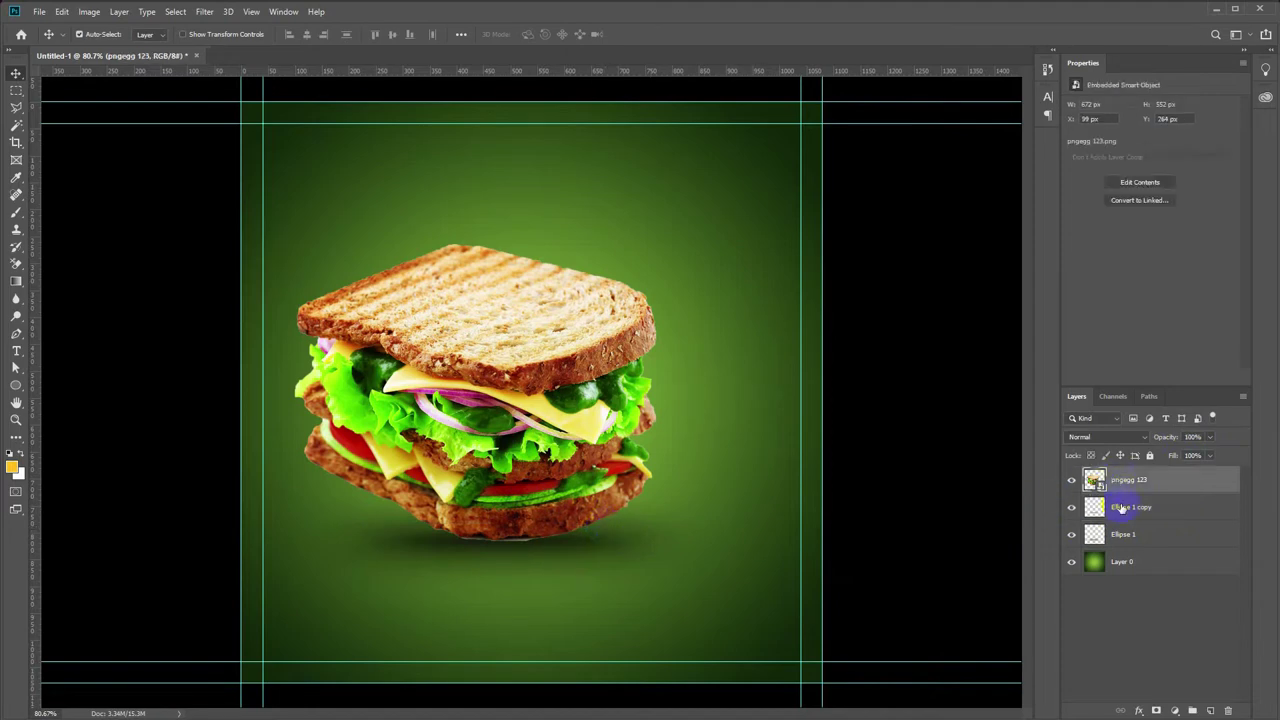
left_click(1116, 536, "shift")
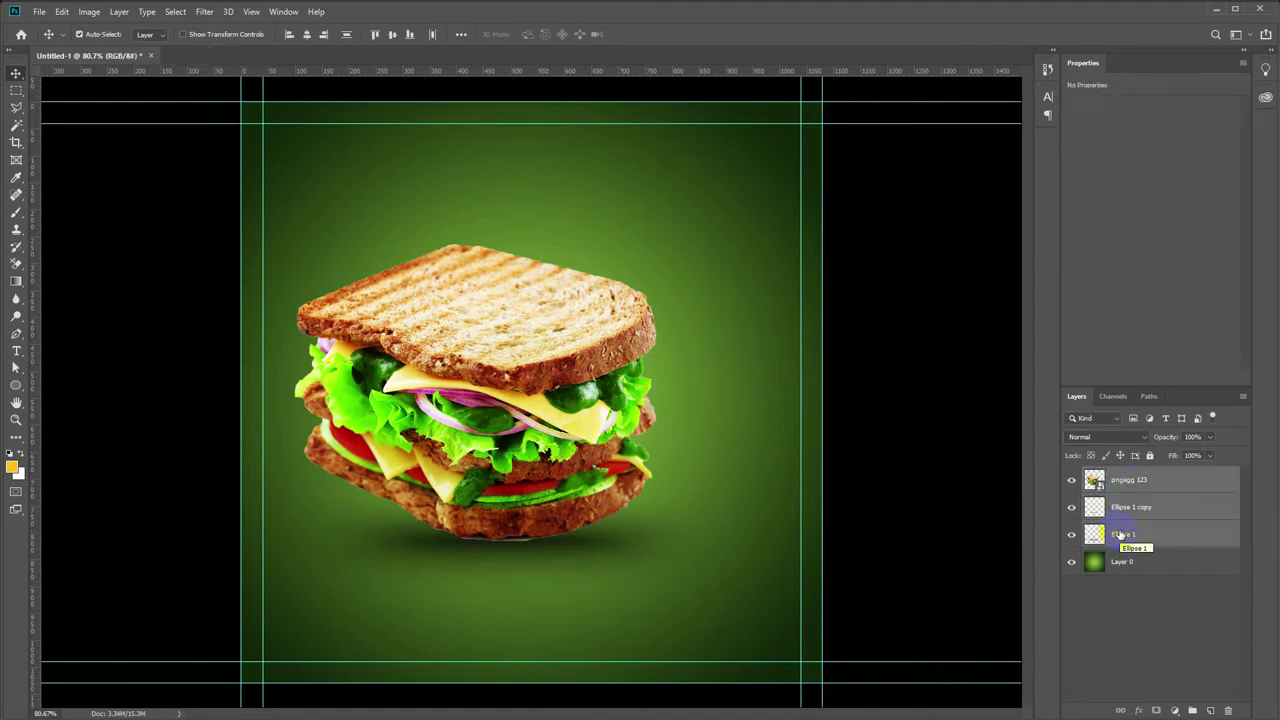
- Group the sandwich and shadows as Images, and group Layer 0 as BG
key("ctrl+g")
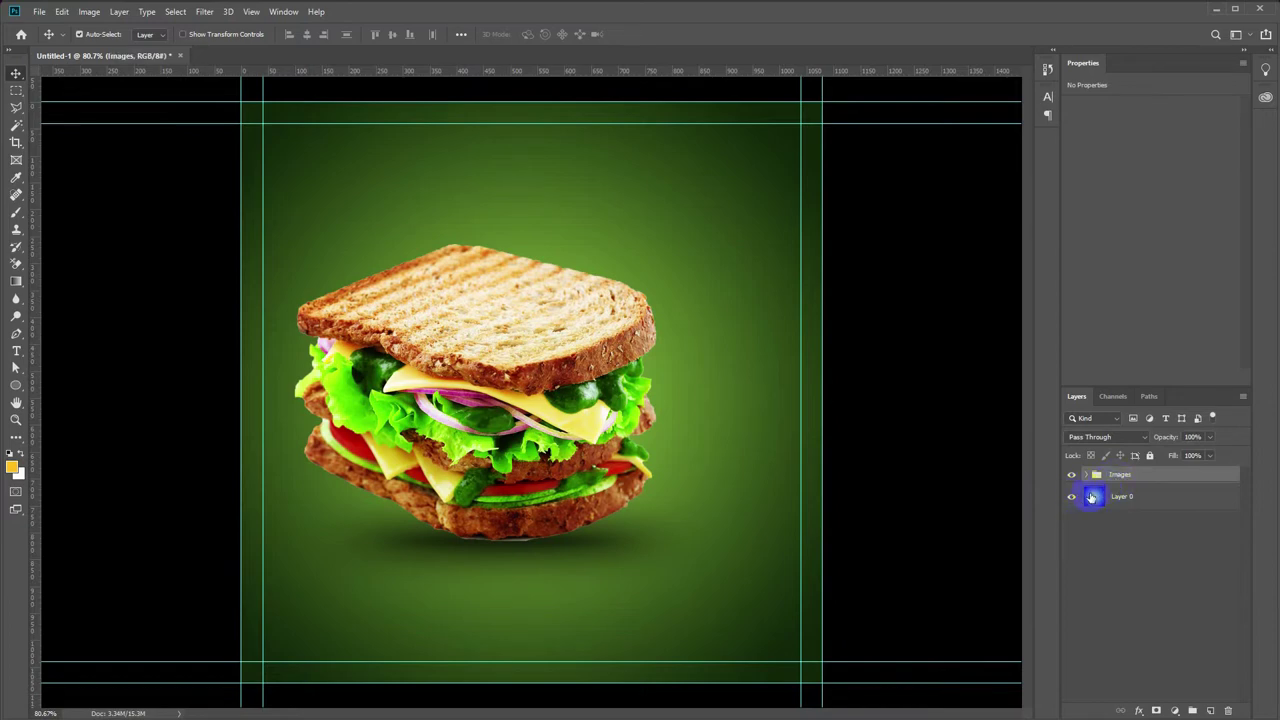
left_click(1141, 500)
key("ctrl+g")
type("BG")
key("Return")
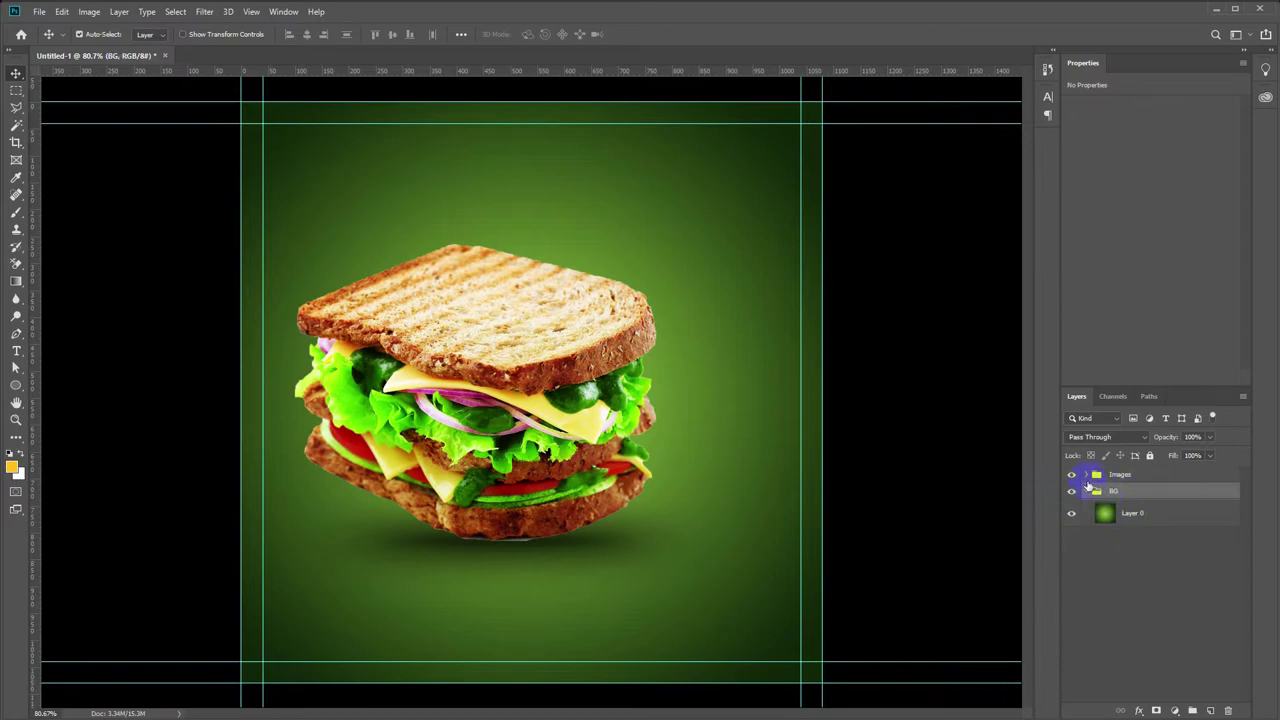
- Nudge the sandwich slightly, collapse the Images group and select the BG group
left_click_drag(543, 395, 549, 397)
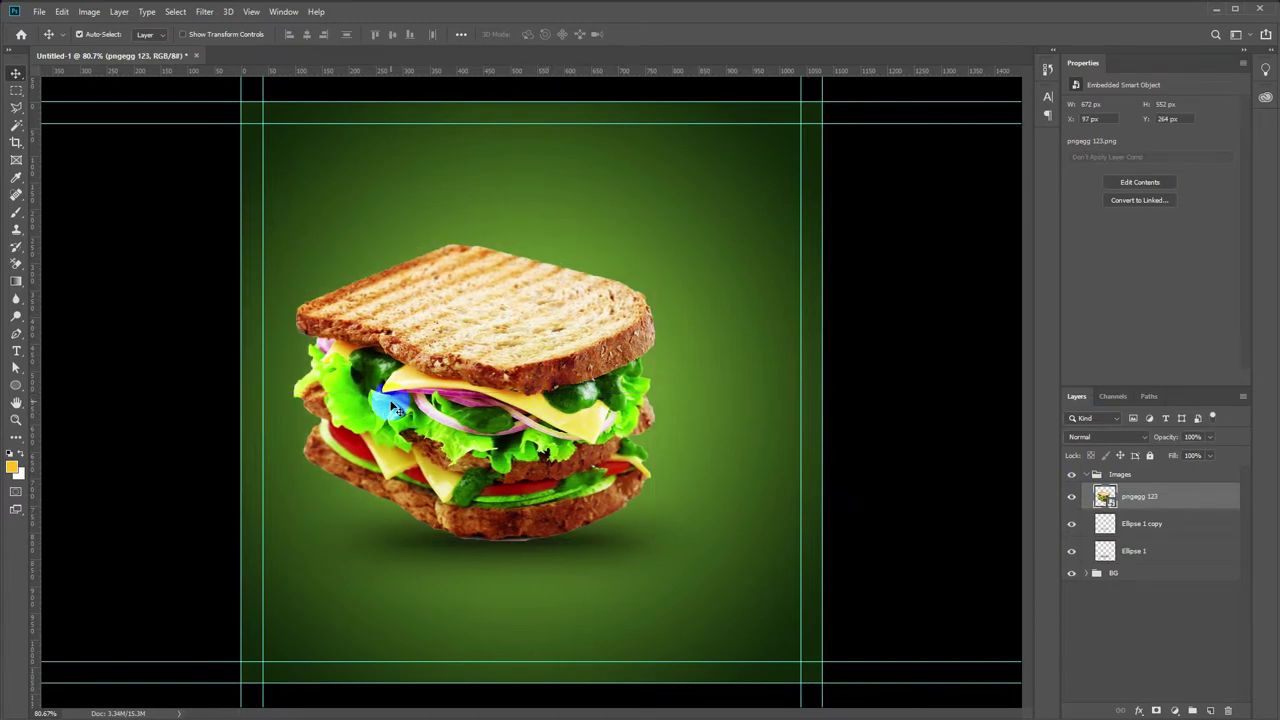
key("t")
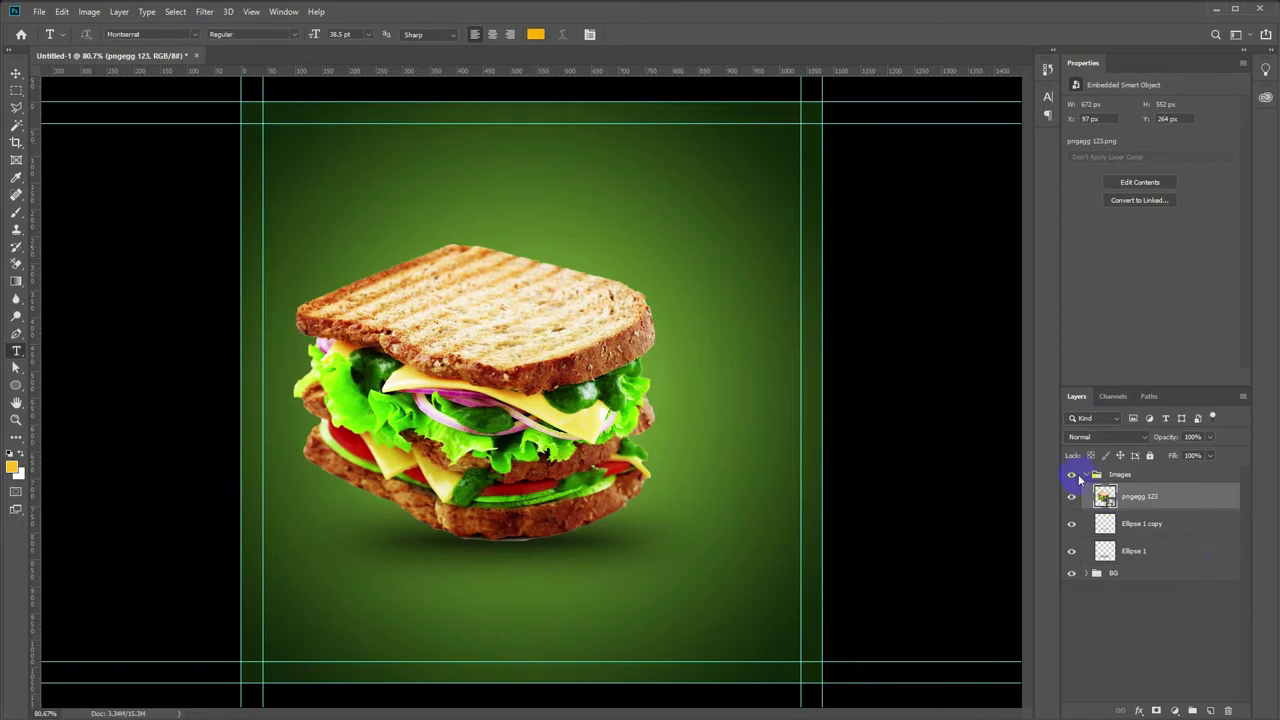
left_click(1089, 476)
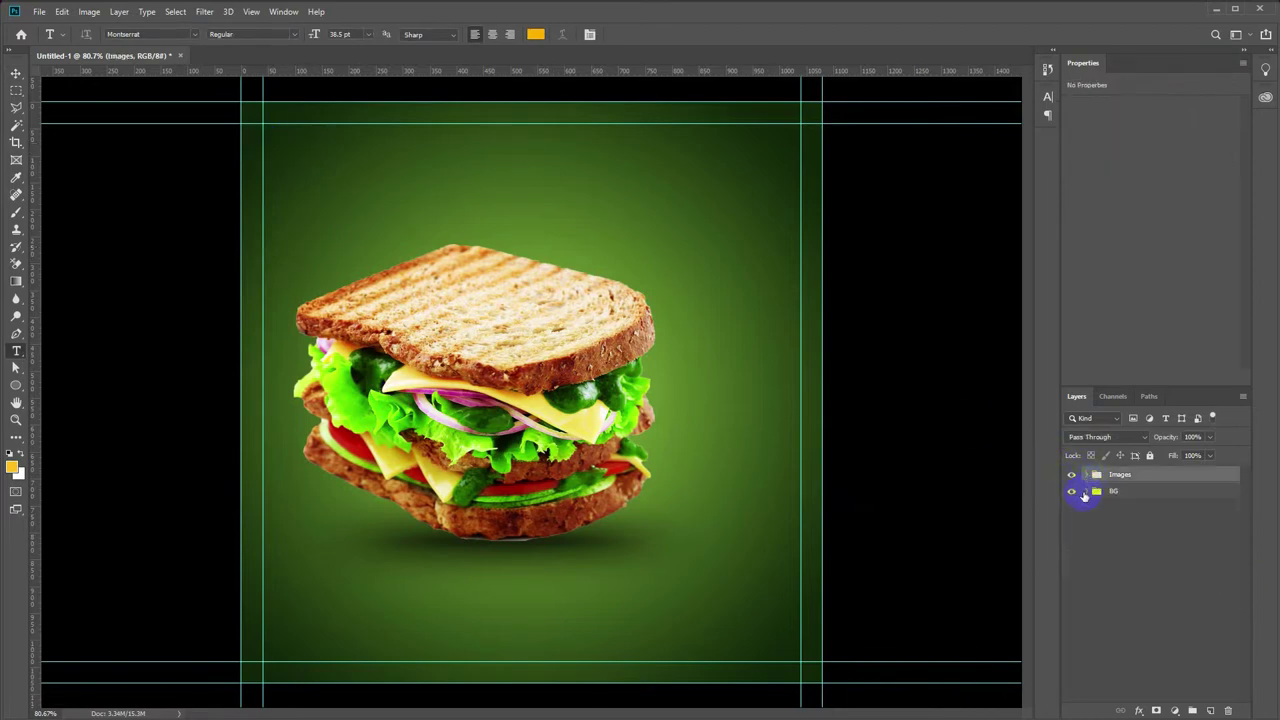
left_click(1093, 495)
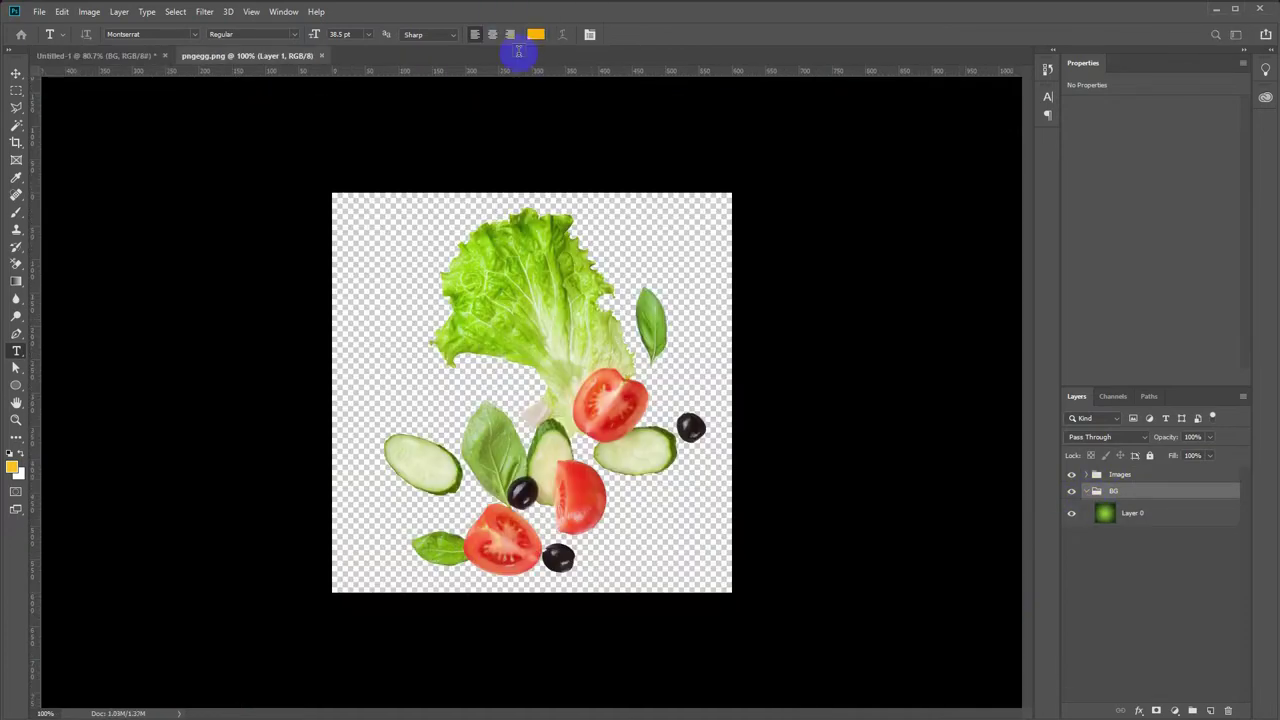
- Bring the pngegg.png salad image into the ad and position it beside the sandwich's lower right
left_click(16, 76)
mouse_move(486, 290)
left_mouse_down()
mouse_move(657, 408)
mouse_move(766, 430)
left_mouse_up()
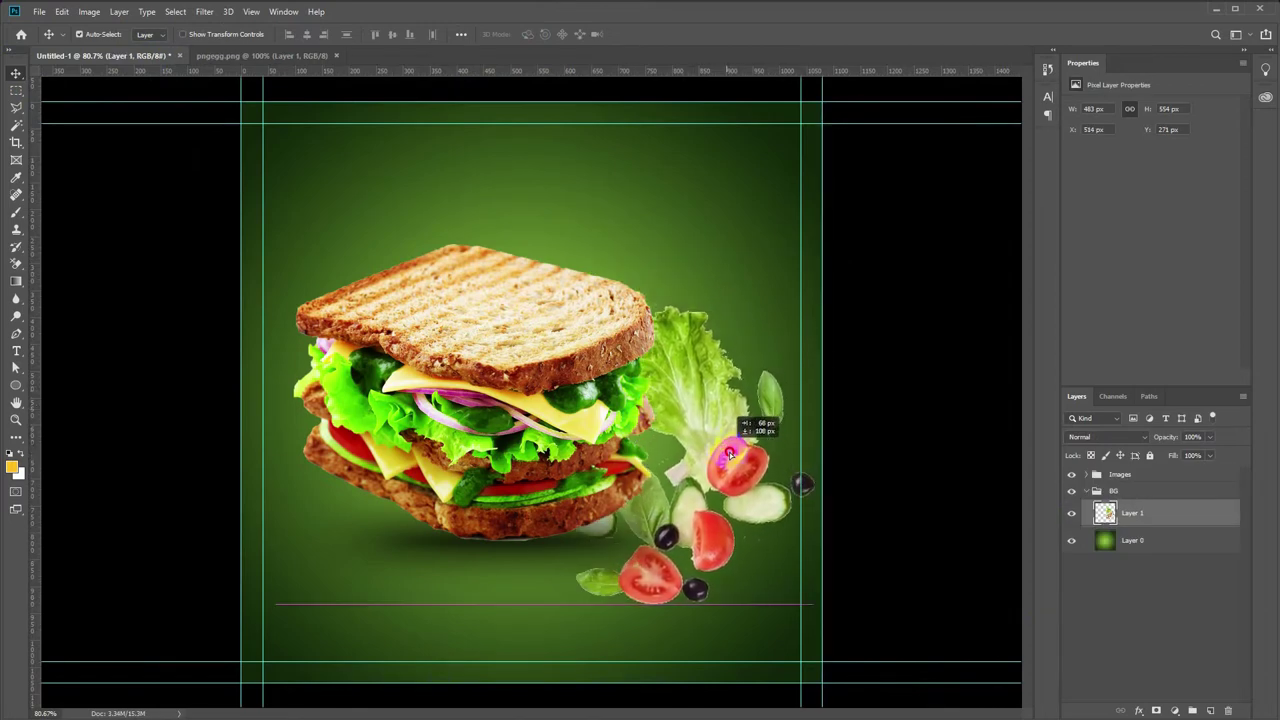
left_click_drag(1128, 514, 1126, 532)
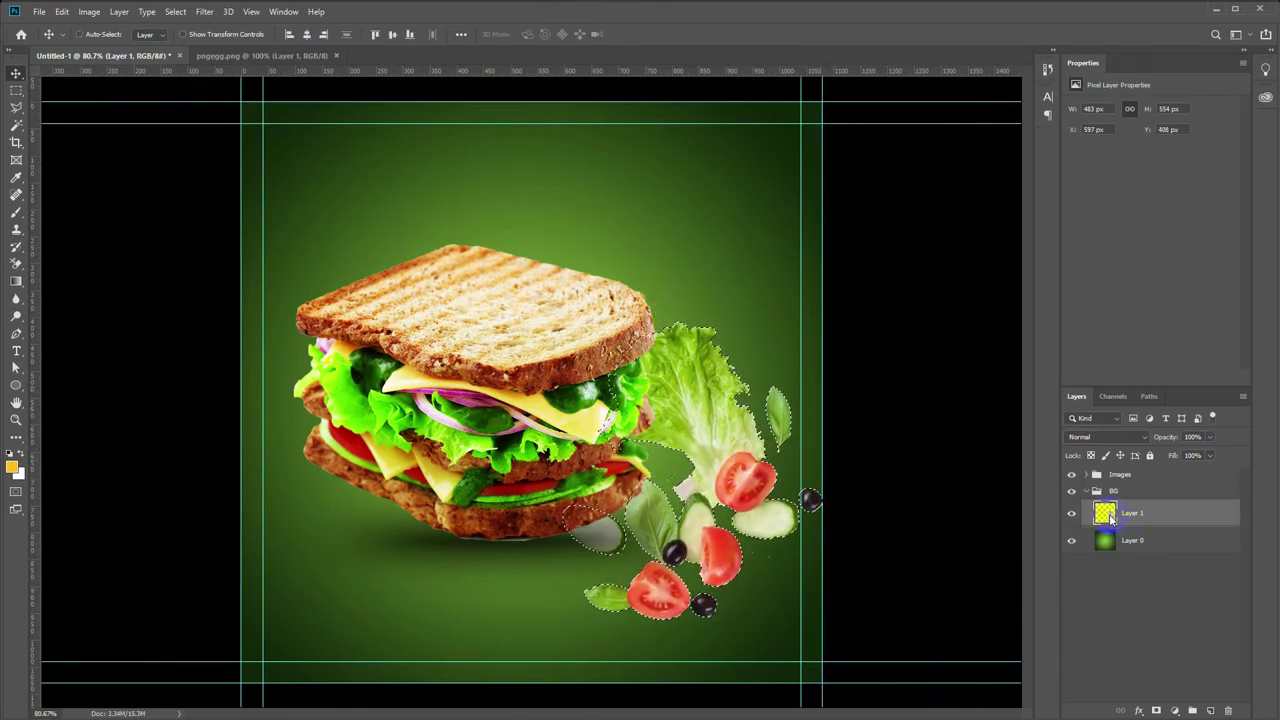
left_click_drag(737, 465, 757, 240)
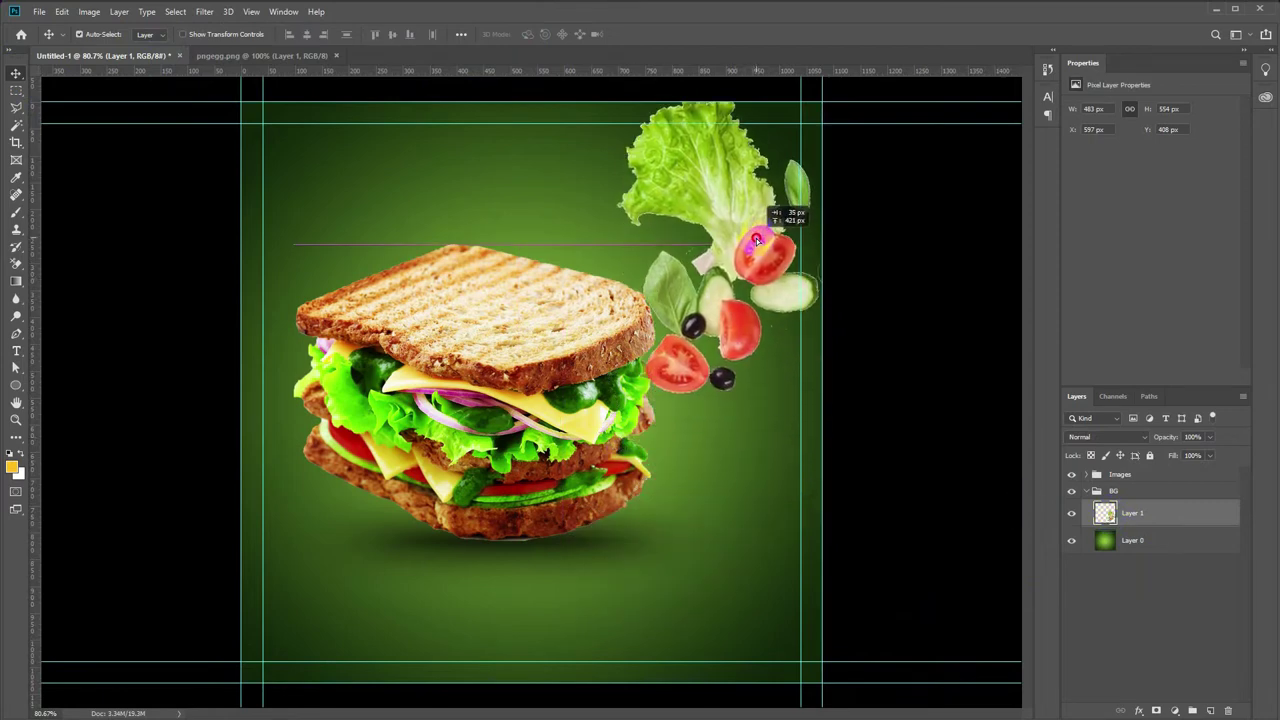
left_click(1105, 513, "ctrl")
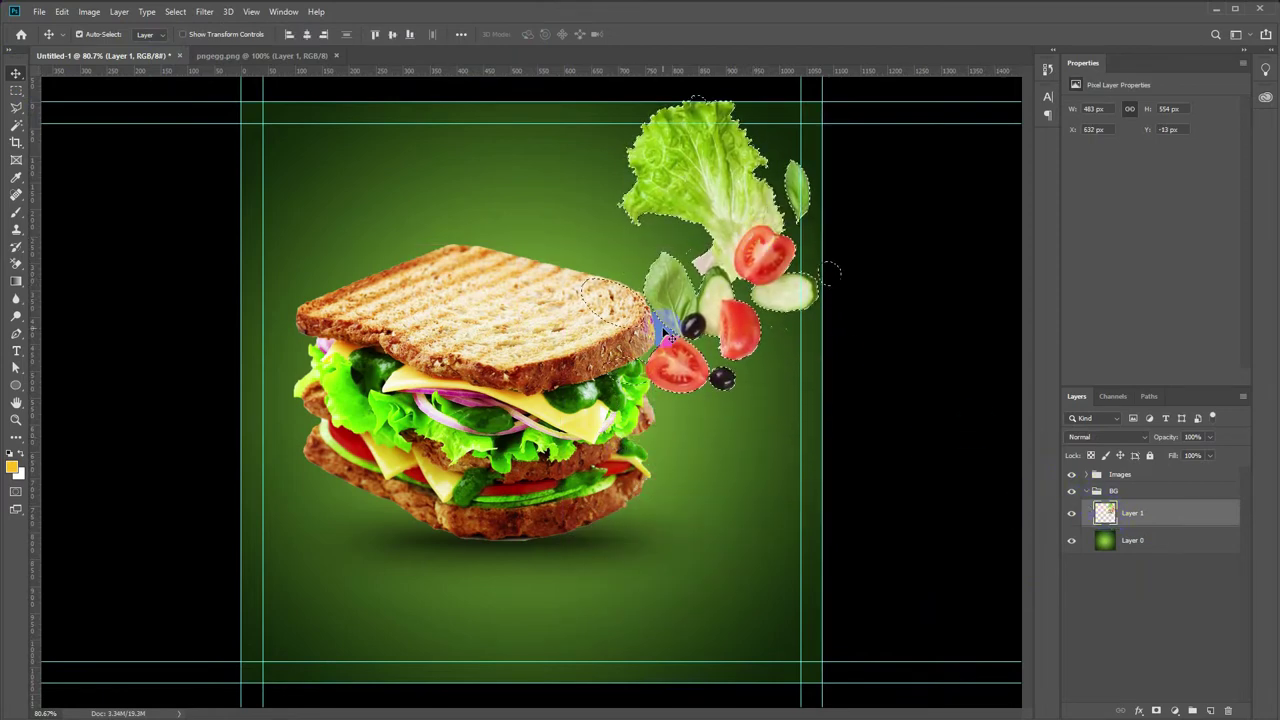
left_click_drag(700, 275, 693, 515)
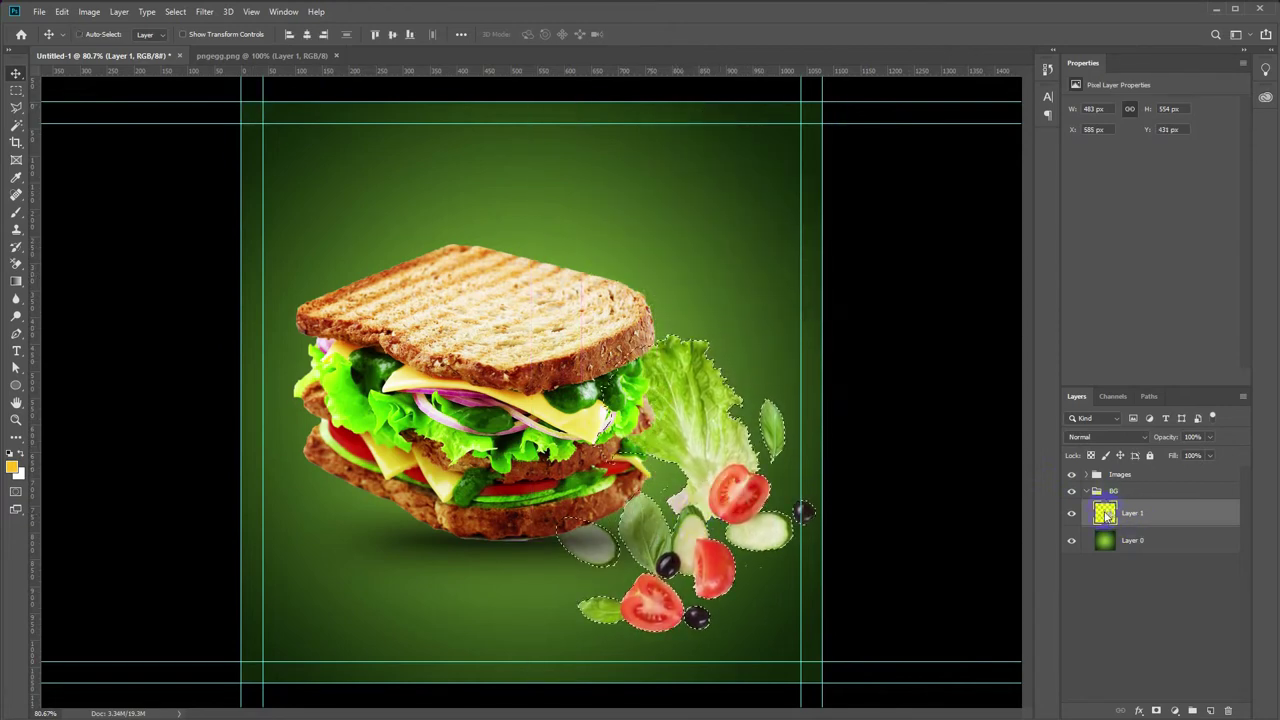
left_click(89, 11)
mouse_move(114, 137)
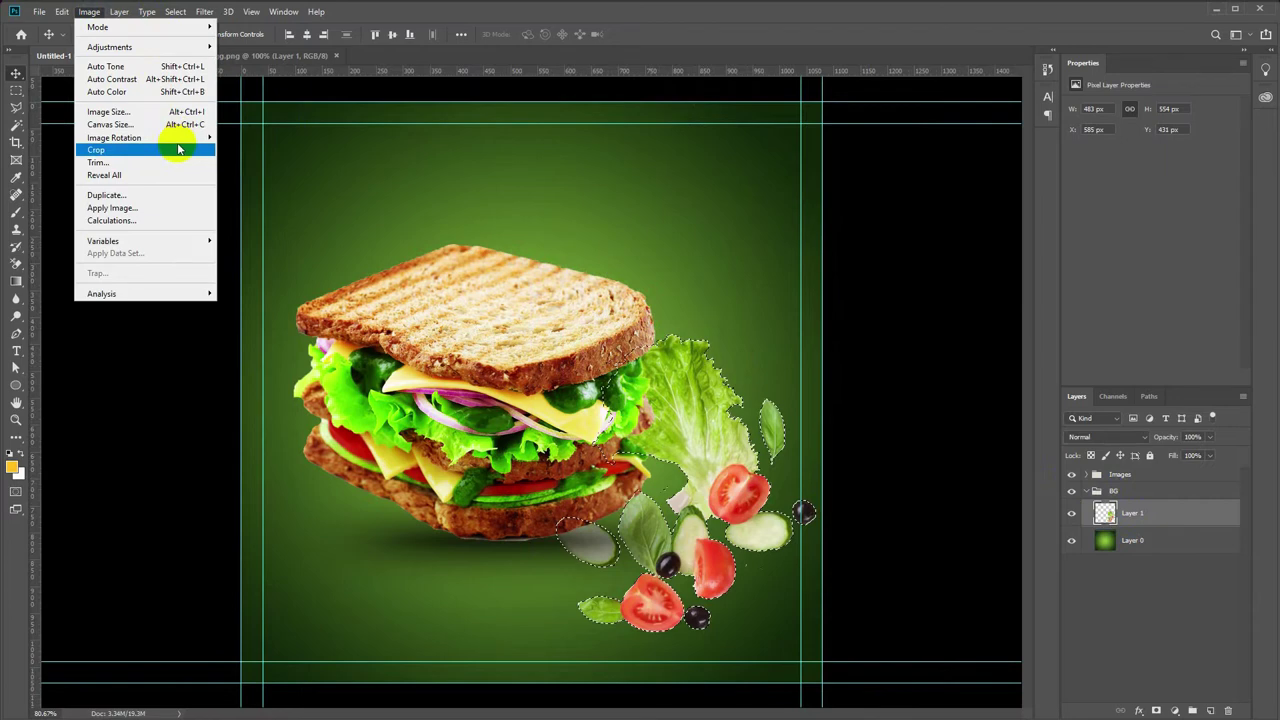
- Contract the selection around the salad cutout
mouse_move(187, 201)
left_click(310, 198)
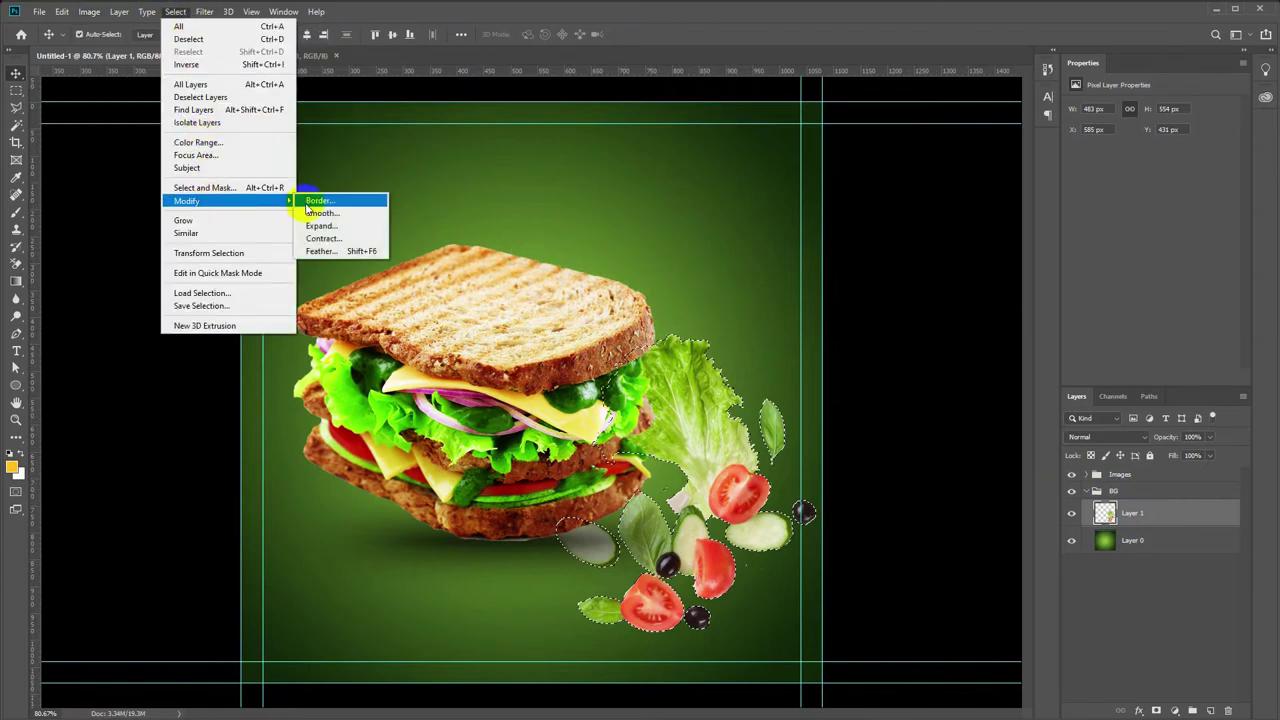
left_click(322, 238)
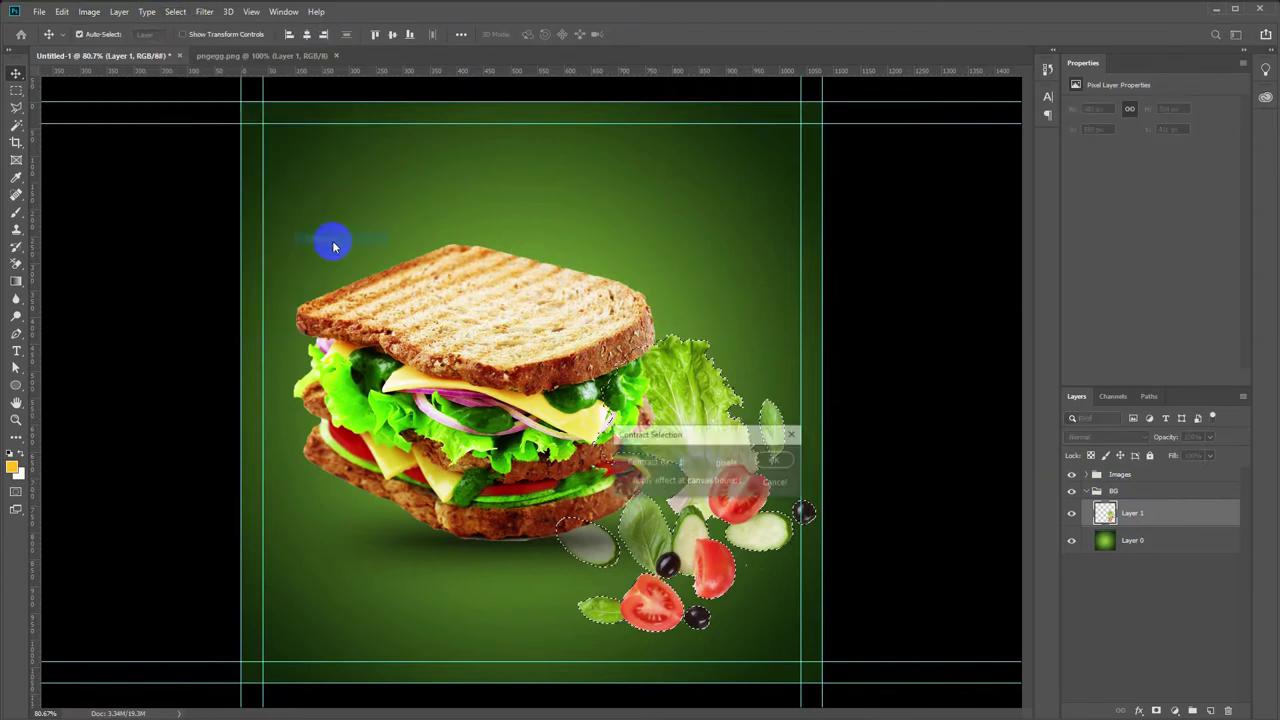
left_click(775, 461)
scroll(726, 440, "up", 5)
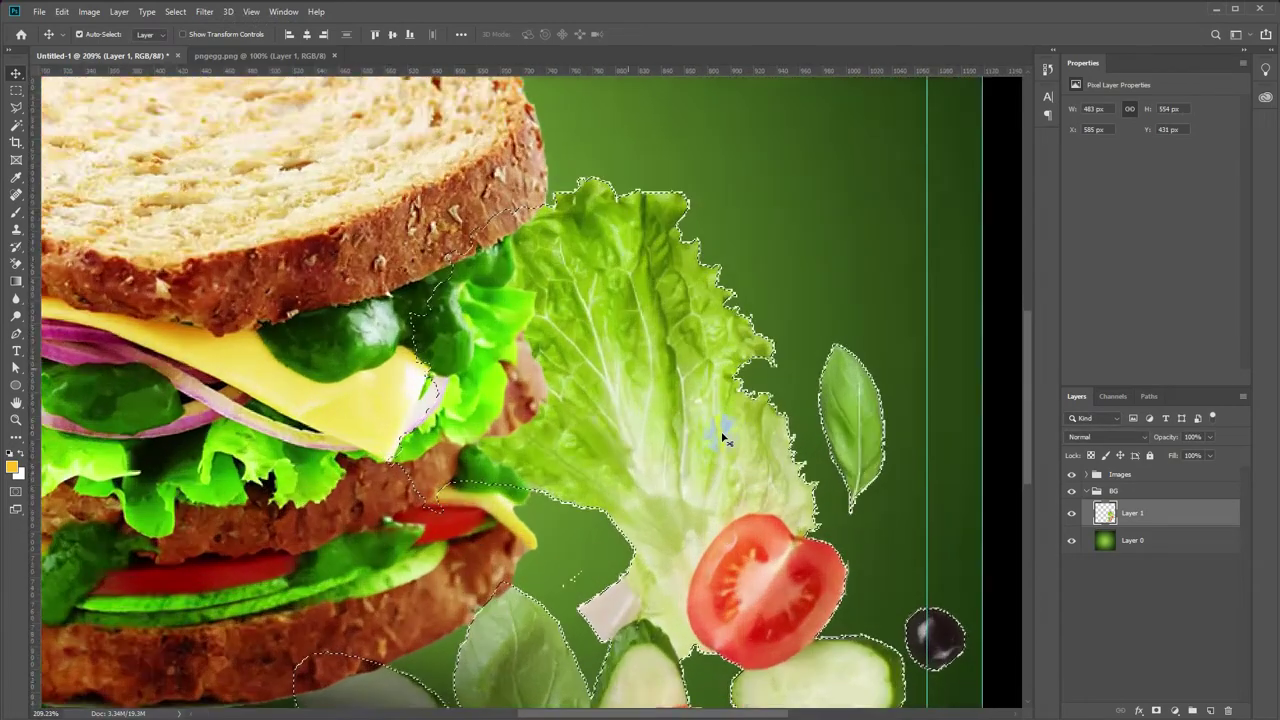
scroll(726, 440, "up", 2)
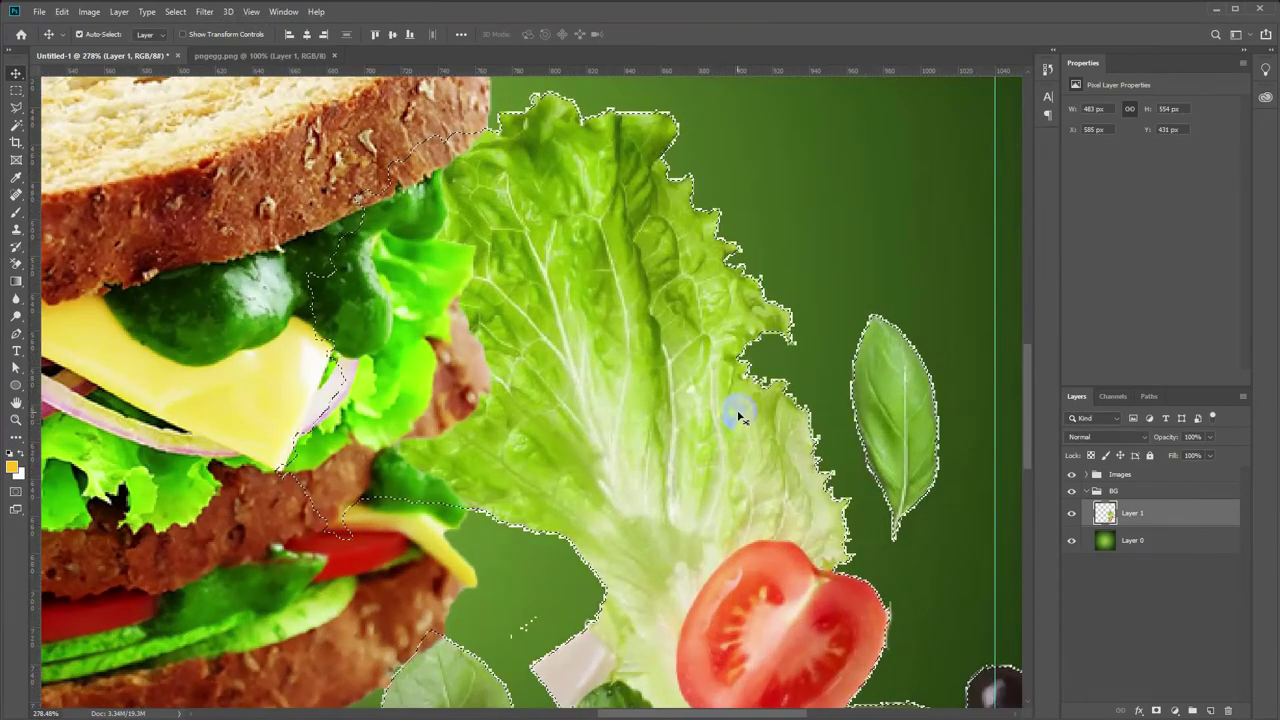
- Invert the selection, delete the fringe pixels, deselect, and fit the ad on screen
left_click(176, 11)
left_click(200, 63)
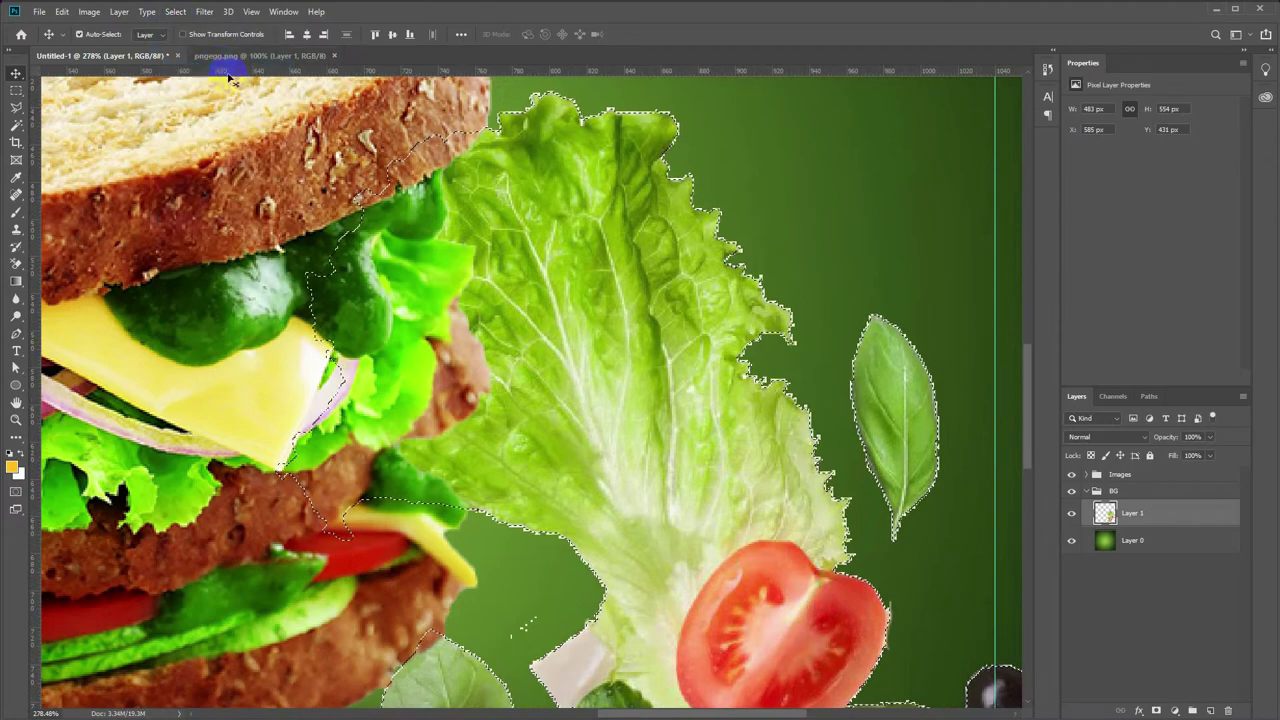
key("Delete")
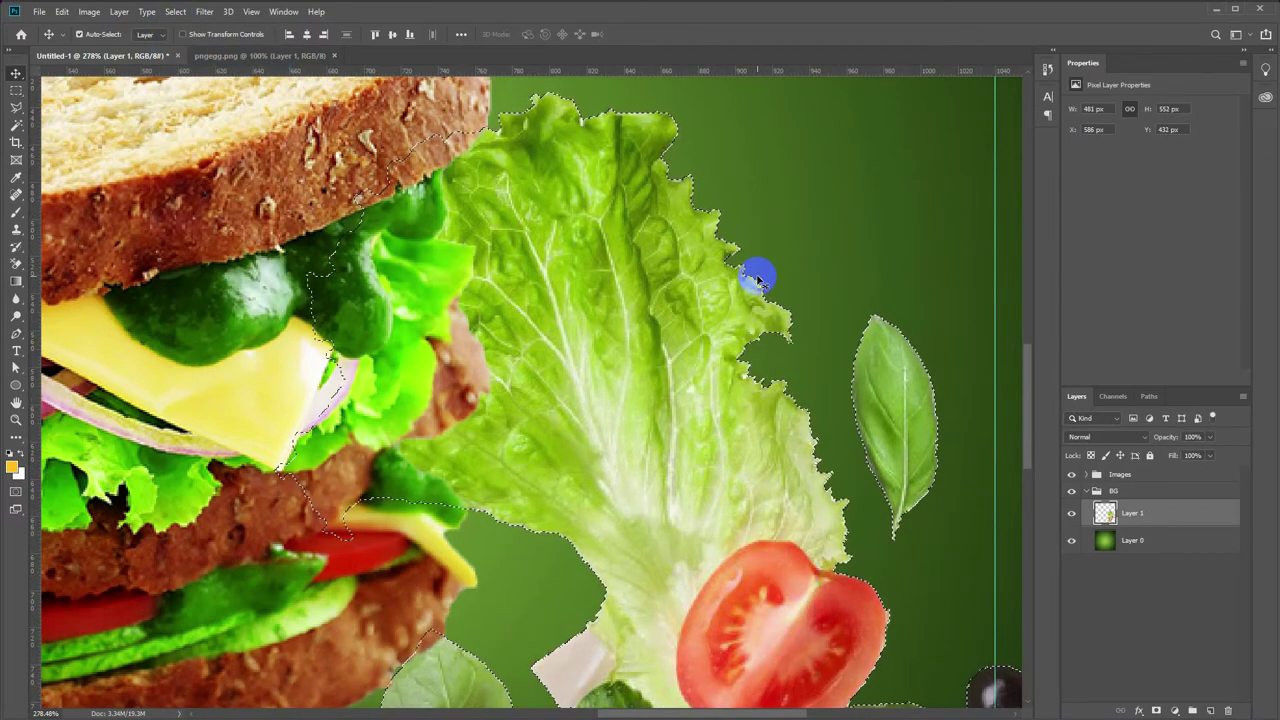
key("ctrl+d")
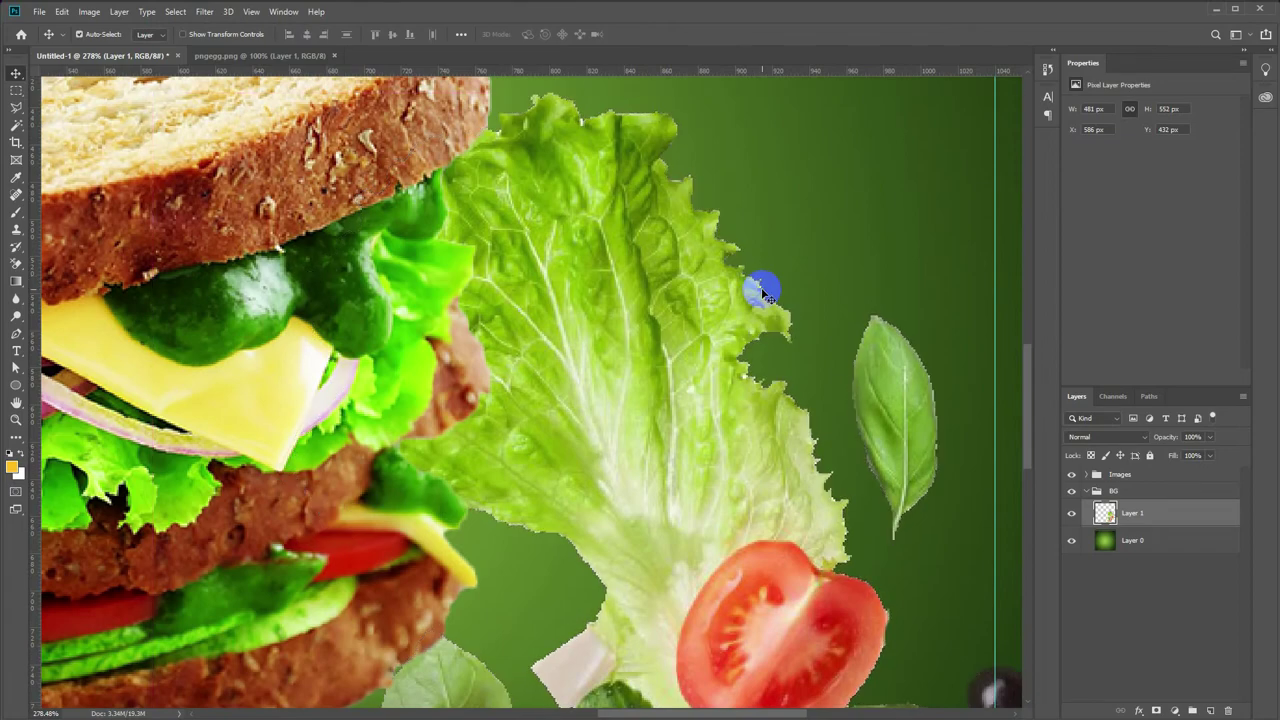
key("ctrl+0")
scroll(686, 266, "up", 2)
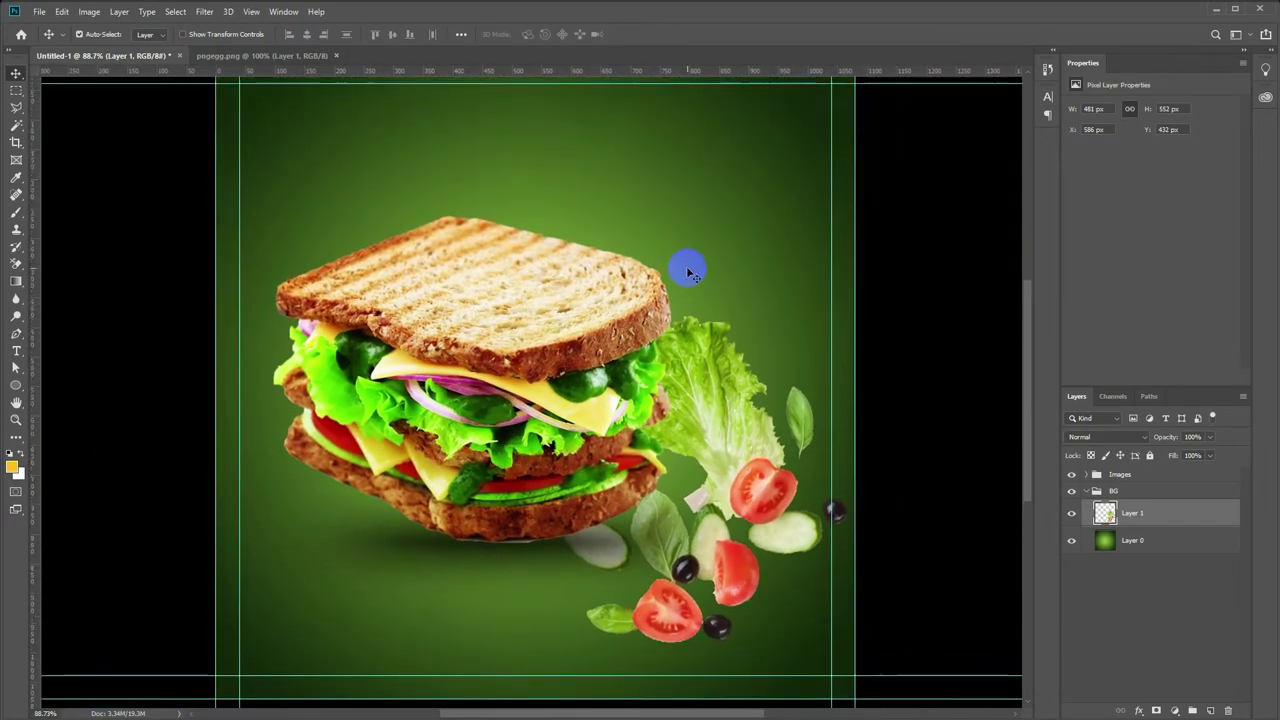
scroll(688, 272, "down", 1, "alt")
- Shrink the salad cluster to about 291 × 333 px at bottom right, with a duplicate at bottom left
left_click_drag(707, 426, 716, 499)
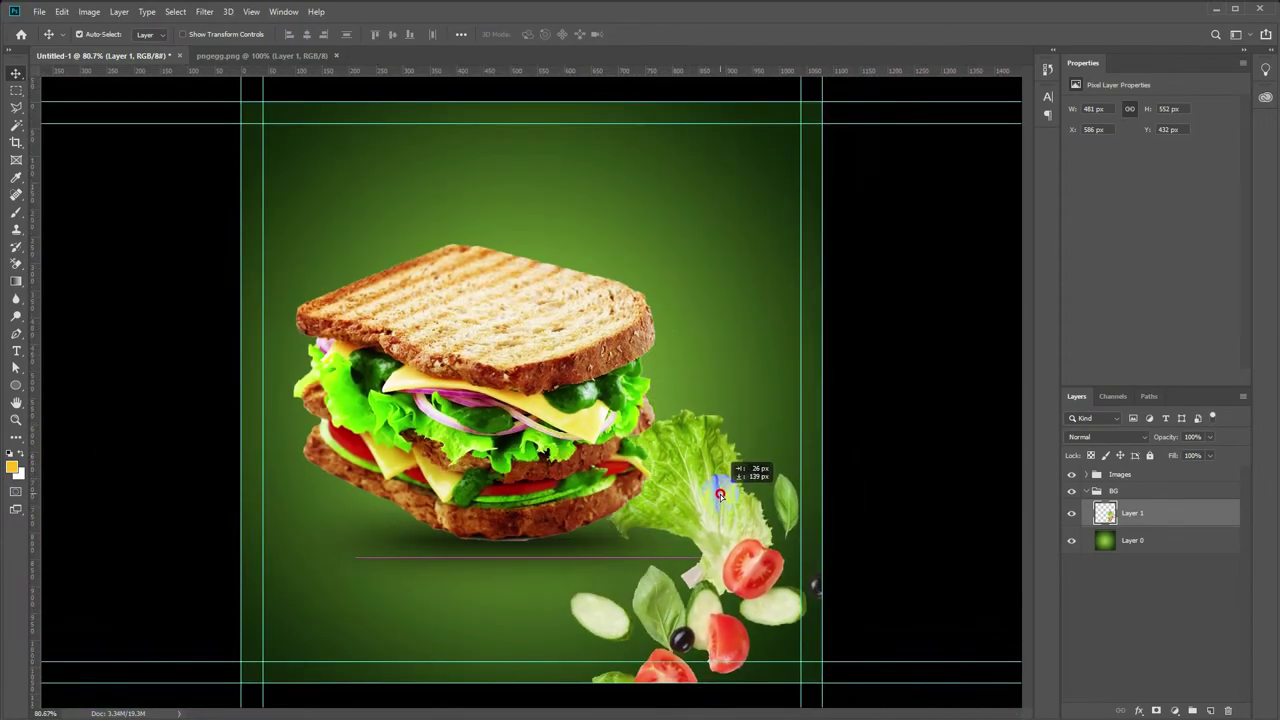
key("ctrl+t")
left_click_drag(572, 412, 674, 525)
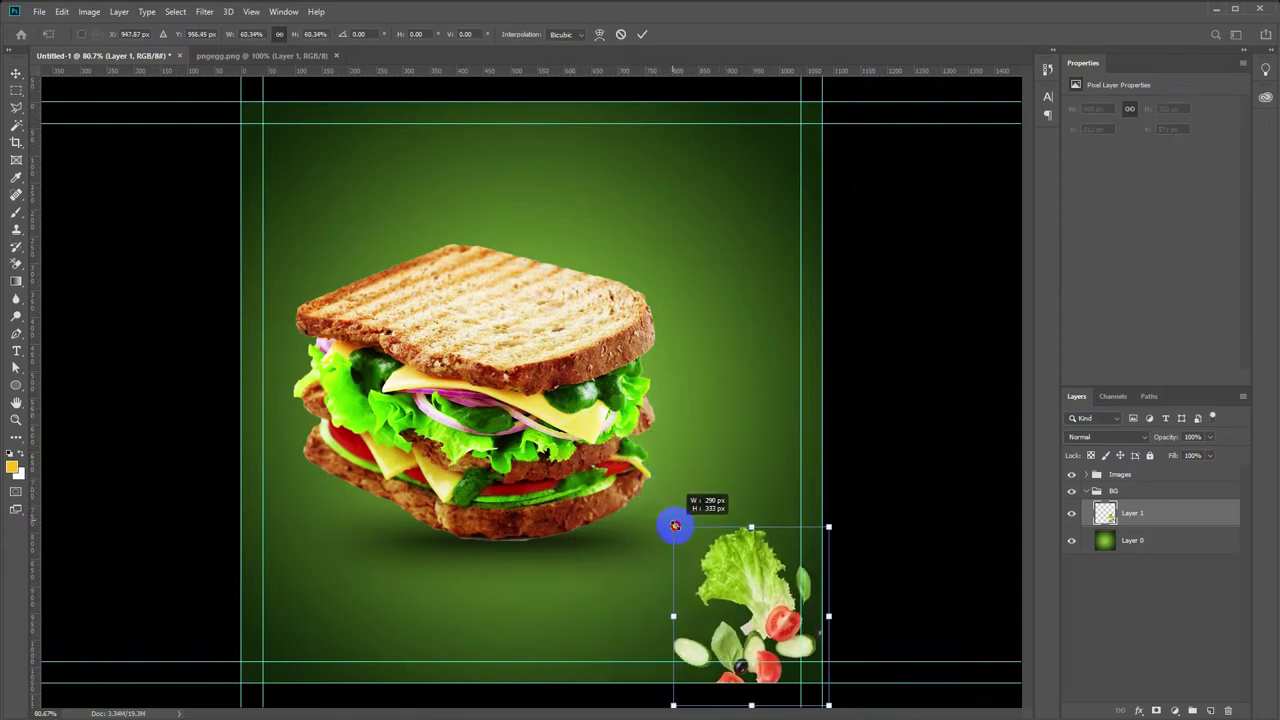
left_click_drag(740, 602, 763, 622)
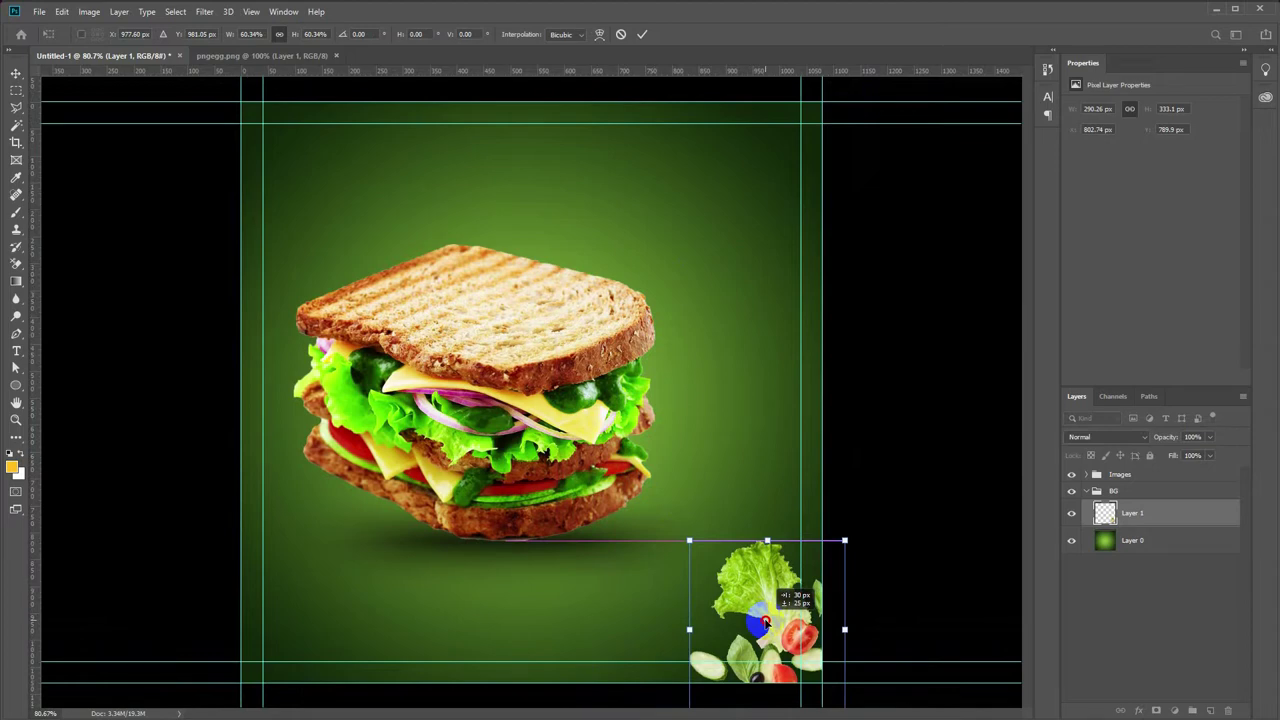
key("Return")
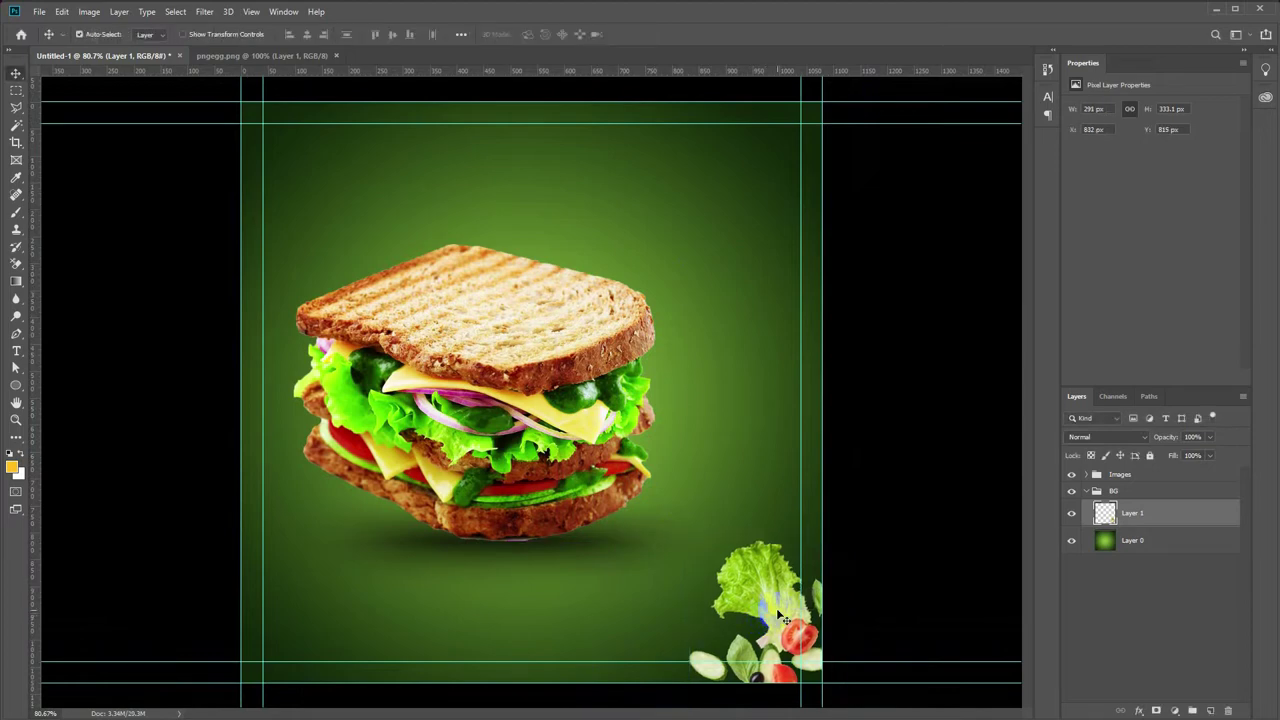
left_click_drag(790, 610, 350, 588, "alt")
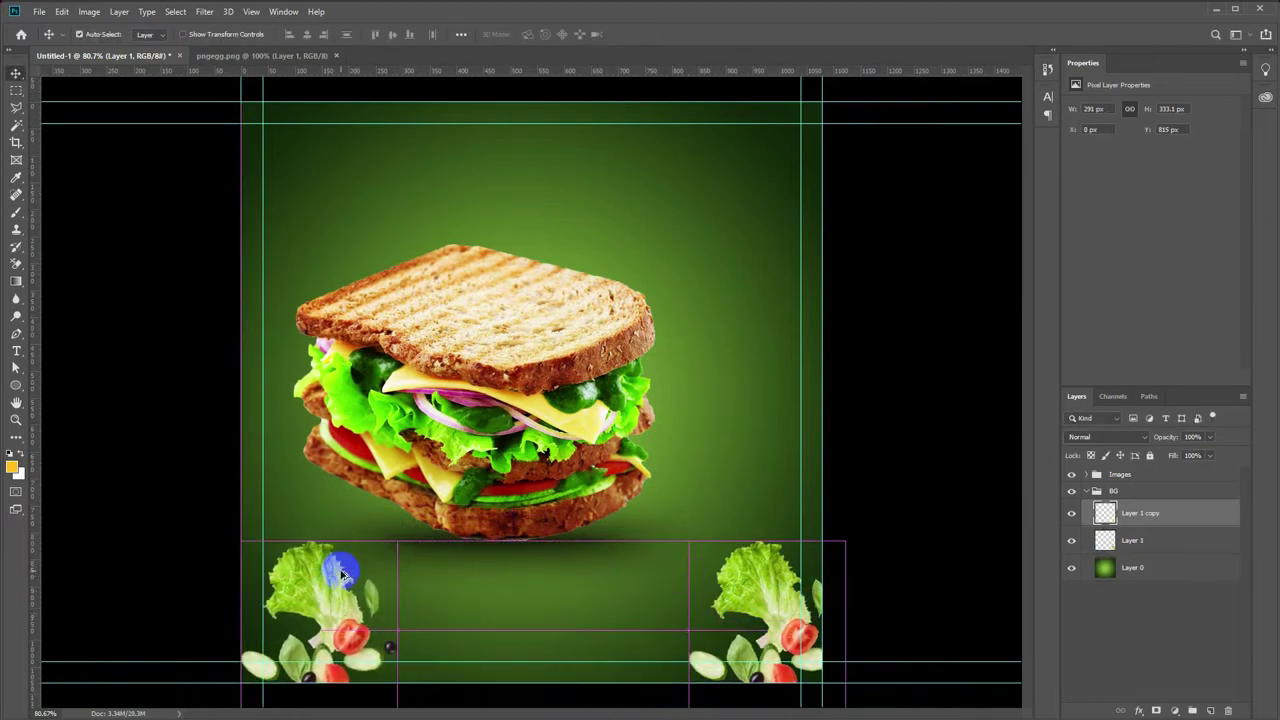
- Flip a lettuce copy horizontally and rotate it into the bottom-left corner
mouse_move(350, 588)
left_mouse_down()
mouse_move(414, 229)
mouse_move(390, 530)
left_mouse_up()
key("ctrl+t")
right_click(390, 530)
left_click(440, 688)
mouse_move(386, 575)
left_mouse_down()
mouse_move(340, 533)
mouse_move(256, 599)
left_mouse_up()
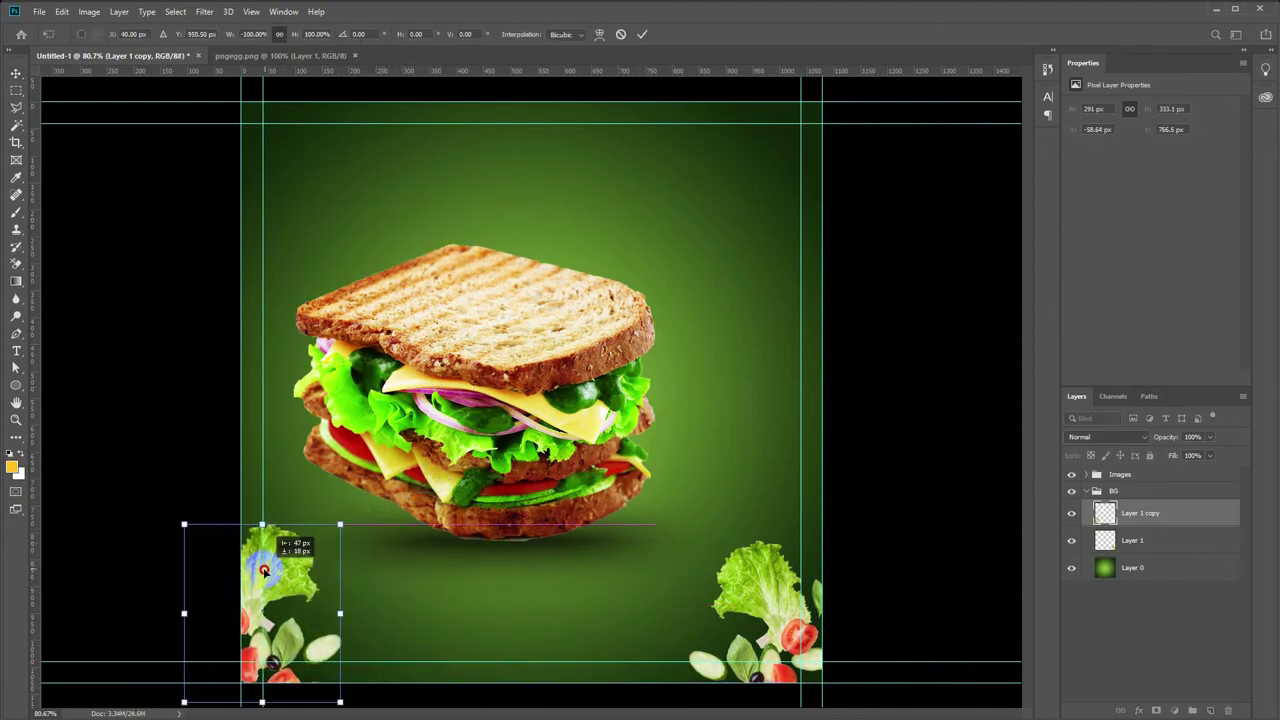
mouse_move(346, 513)
left_mouse_down()
mouse_move(228, 599)
mouse_move(220, 590)
left_mouse_up()
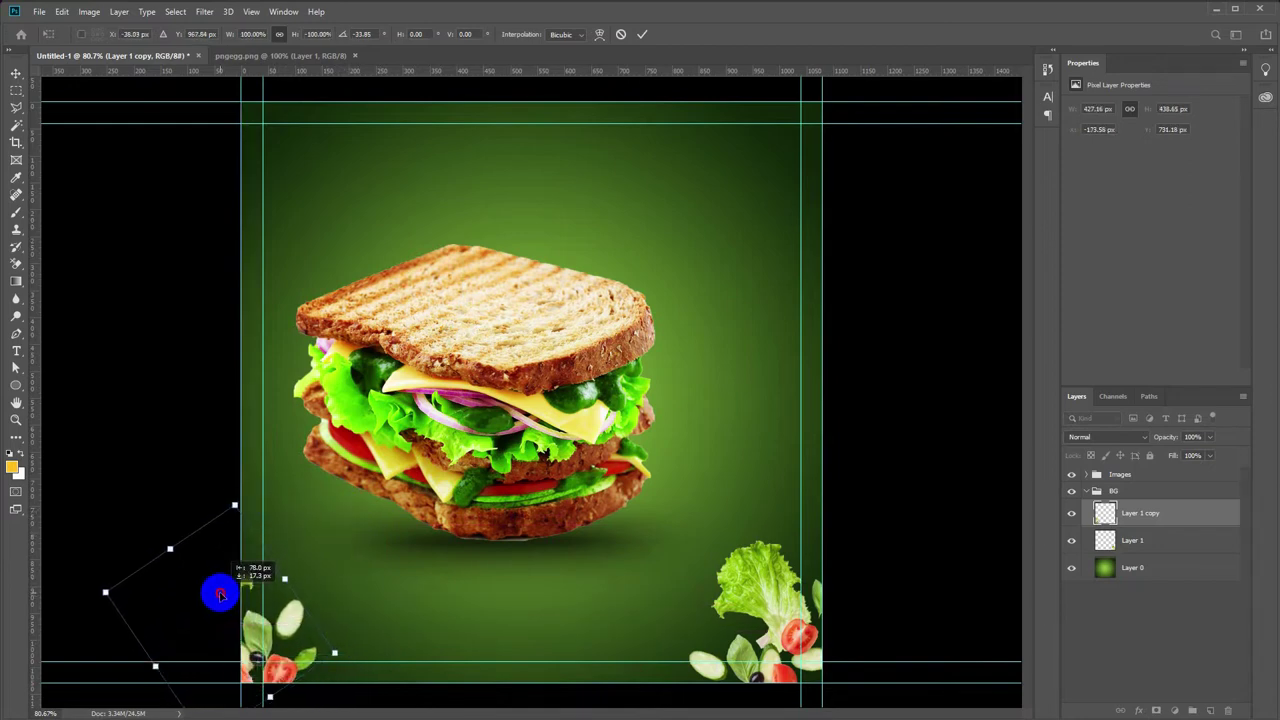
mouse_move(325, 603)
left_mouse_down()
mouse_move(286, 612)
mouse_move(298, 604)
left_mouse_up()
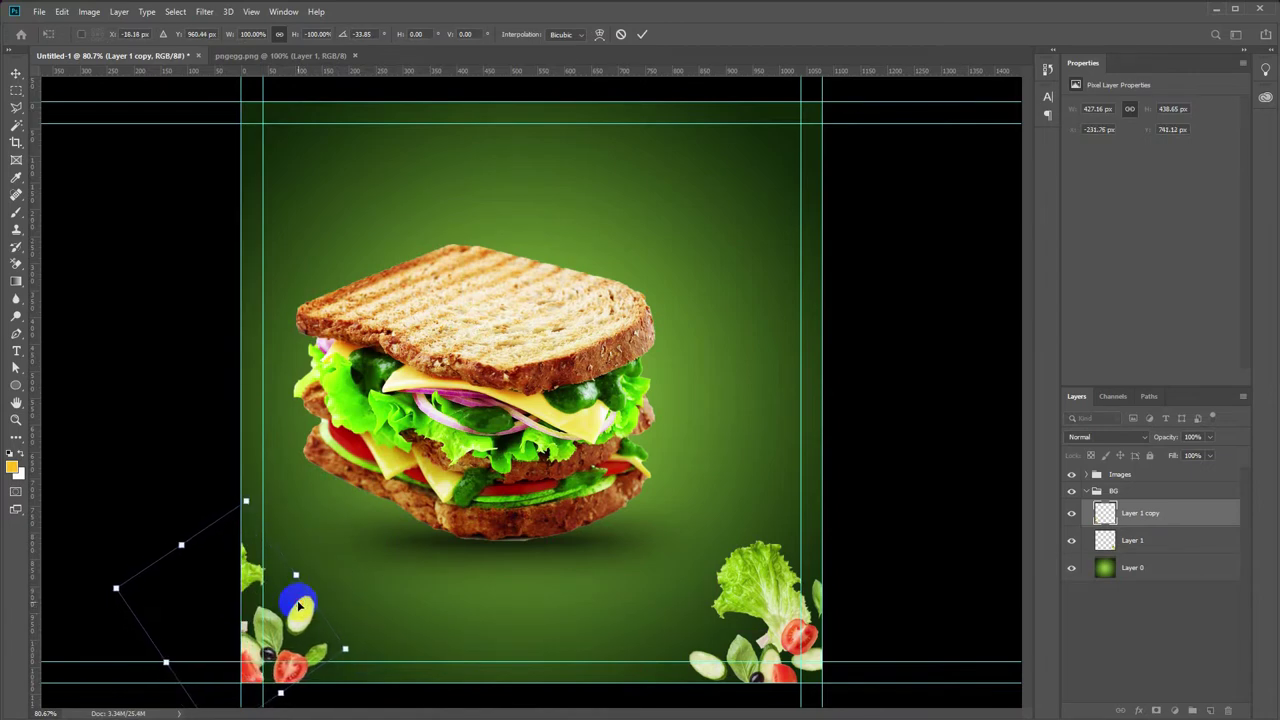
double_click(288, 616)
- Place a third lettuce copy at the top-right and lock the green background layer
mouse_move(270, 638)
left_mouse_down()
mouse_move(790, 182)
mouse_move(766, 204)
mouse_move(703, 162)
mouse_move(736, 91)
left_mouse_up()
key("ctrl+z")
left_click(1150, 456)
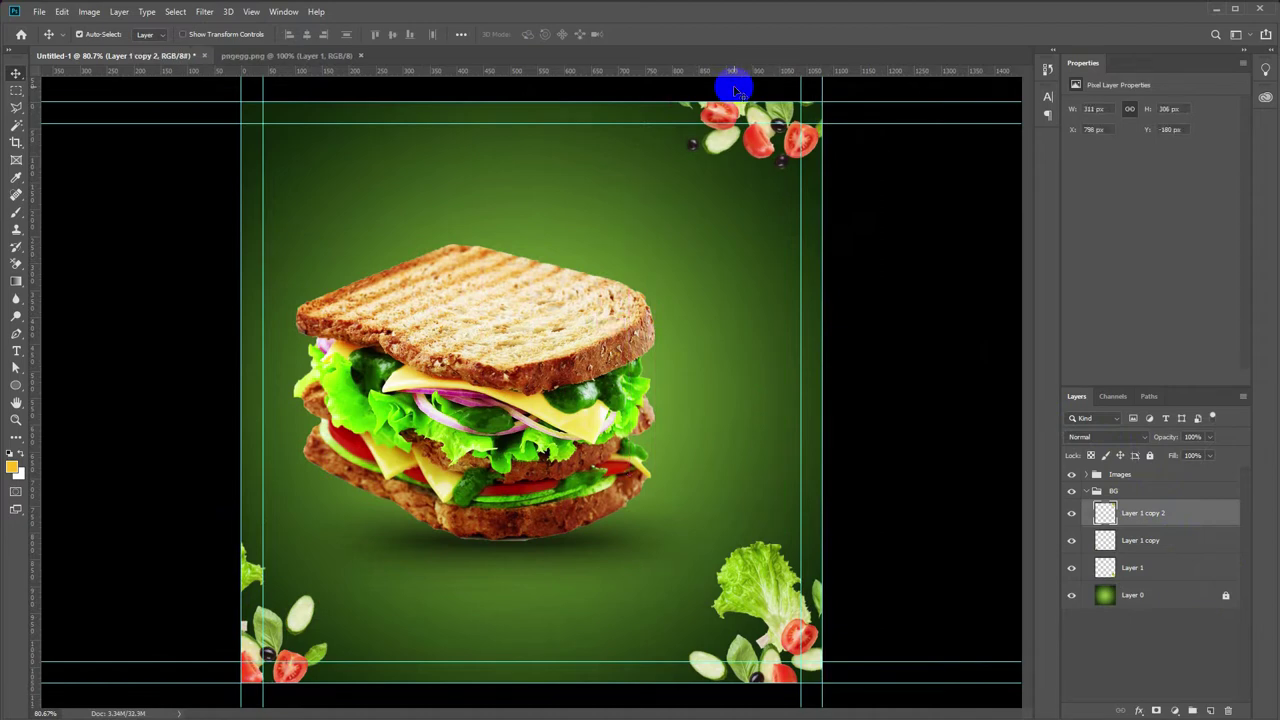
key("Right")
key("Right")
key("Right")
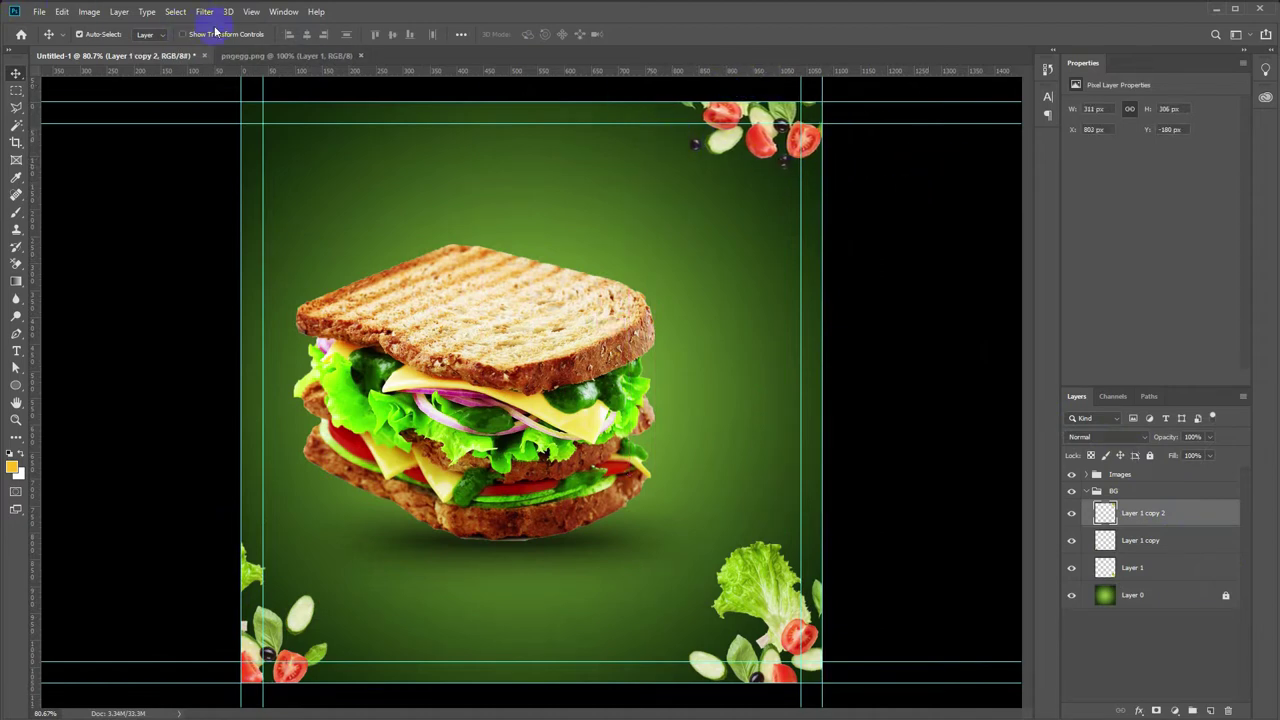
- Apply a 3.4 px Gaussian Blur to the top-right lettuce copy and collapse the BG group
left_click(203, 12)
mouse_move(278, 162)
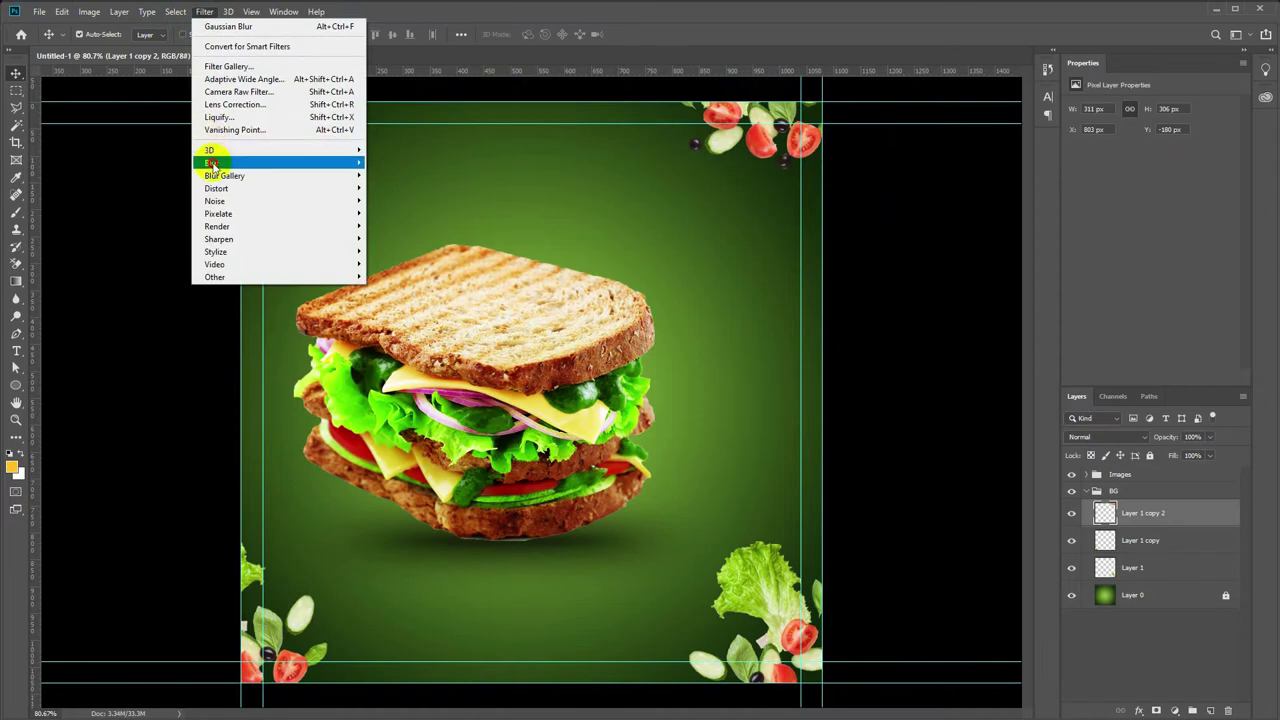
left_click(407, 214)
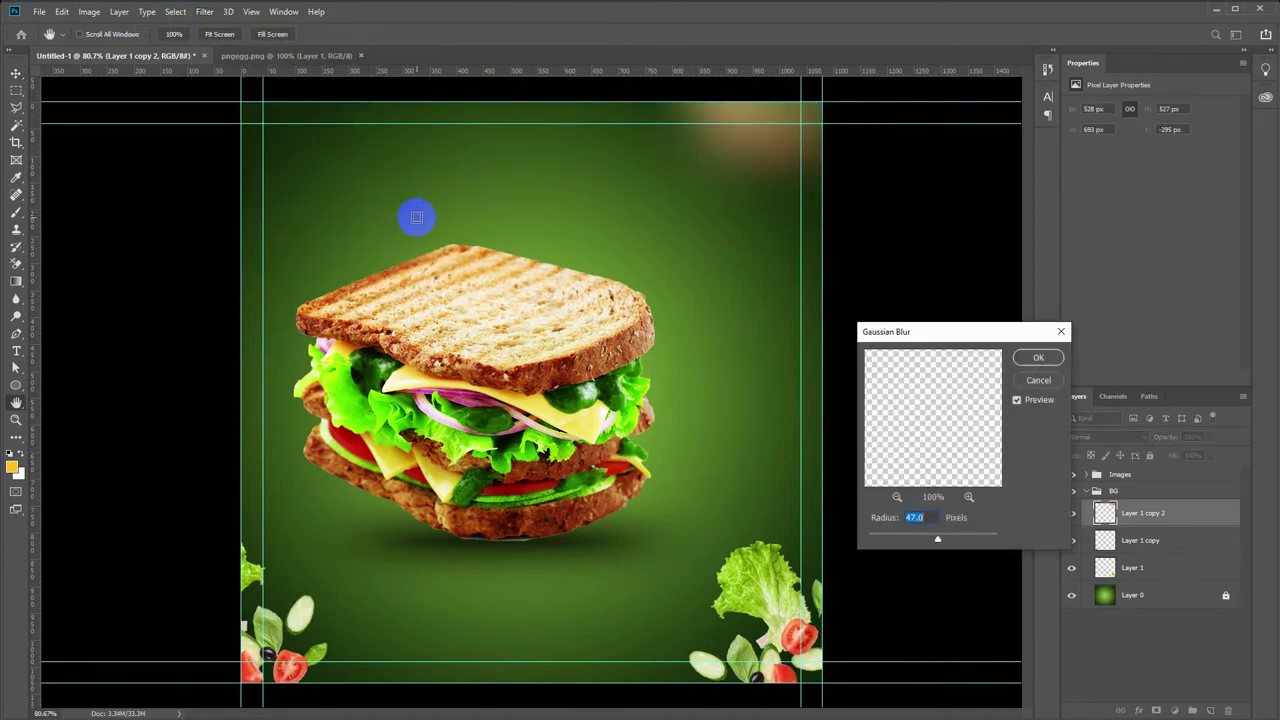
left_click(906, 540)
left_click_drag(894, 544, 892, 544)
left_click(1032, 356)
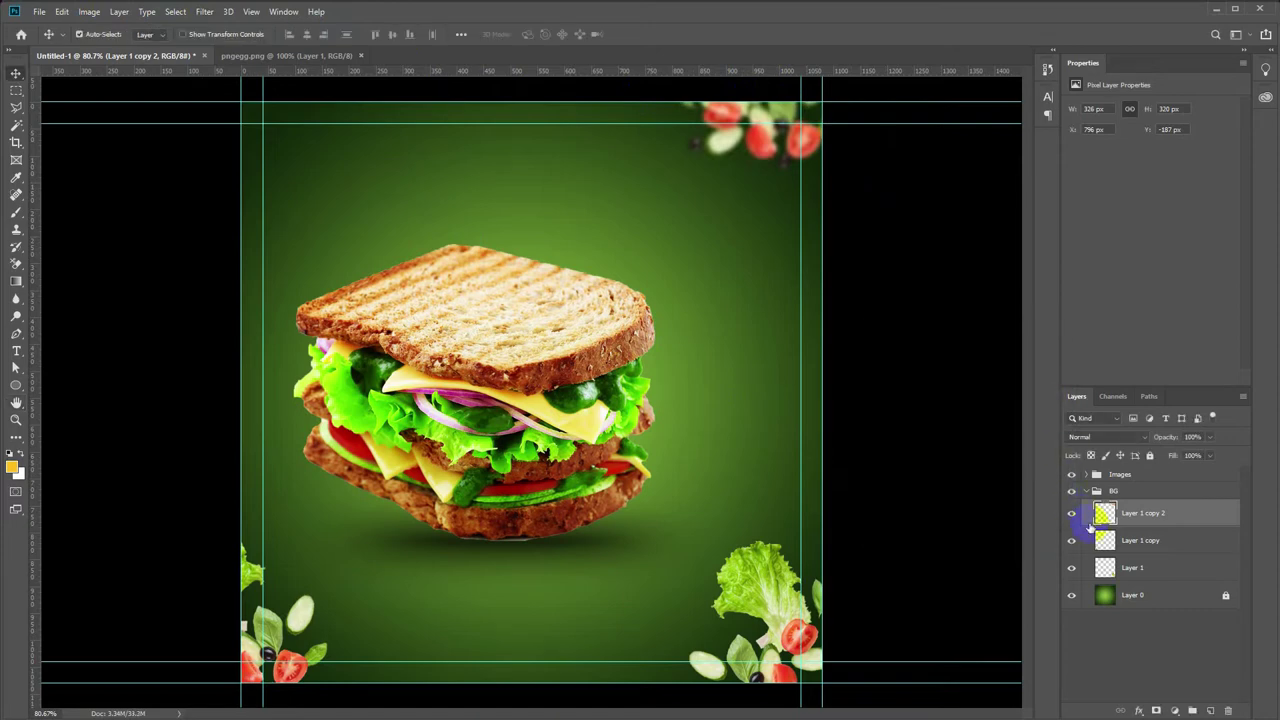
left_click(1086, 493)
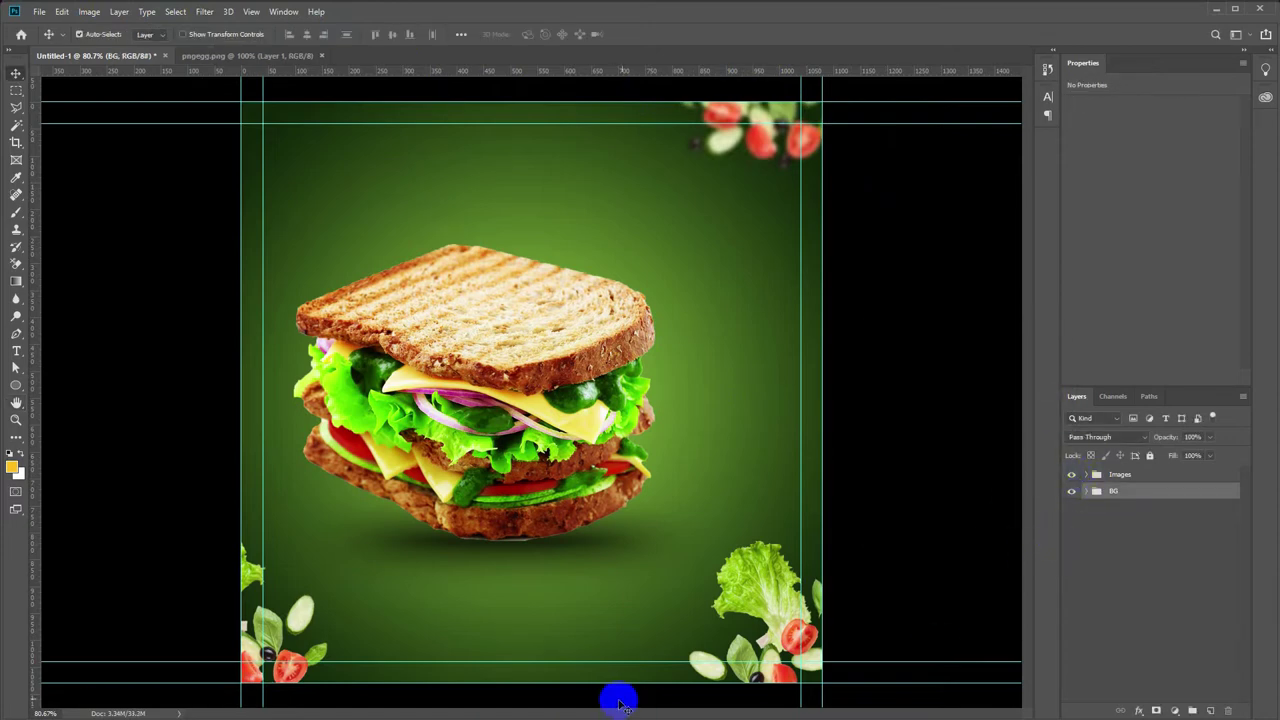
- Add white 'LOGO HERE' text in the Breeze font at the top-left
key("t")
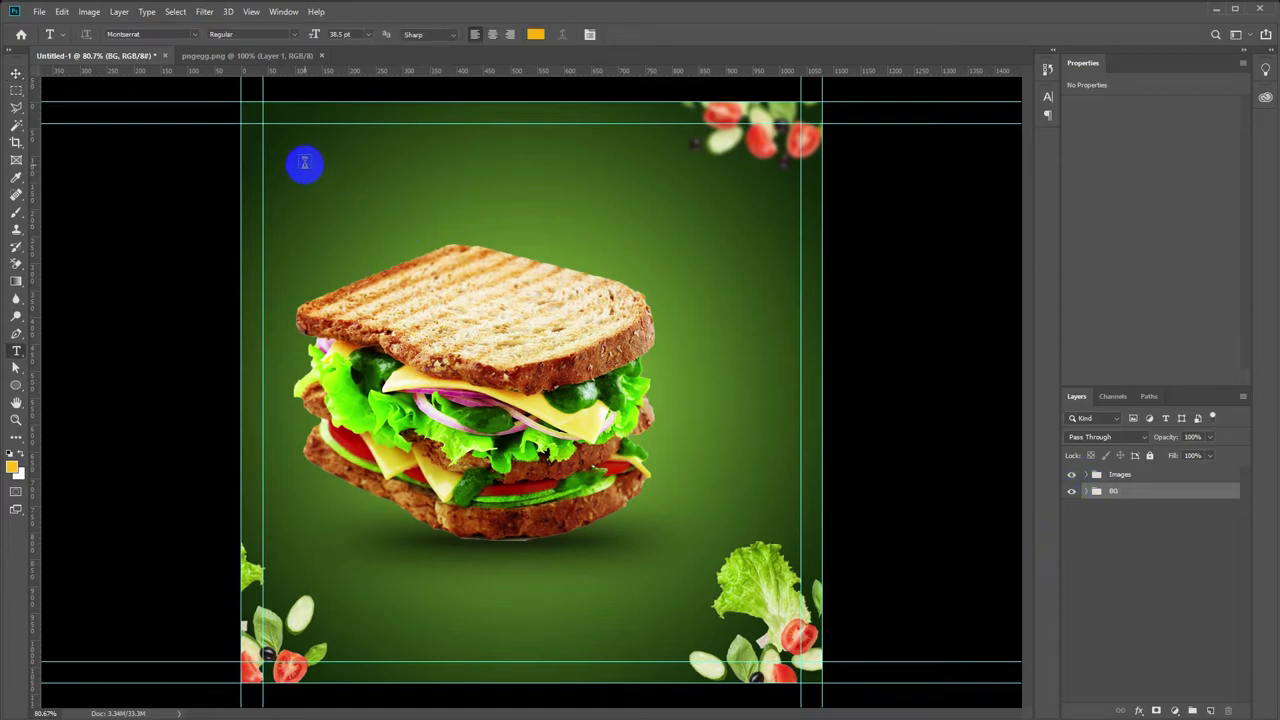
left_click(1120, 476)
left_click(273, 160)
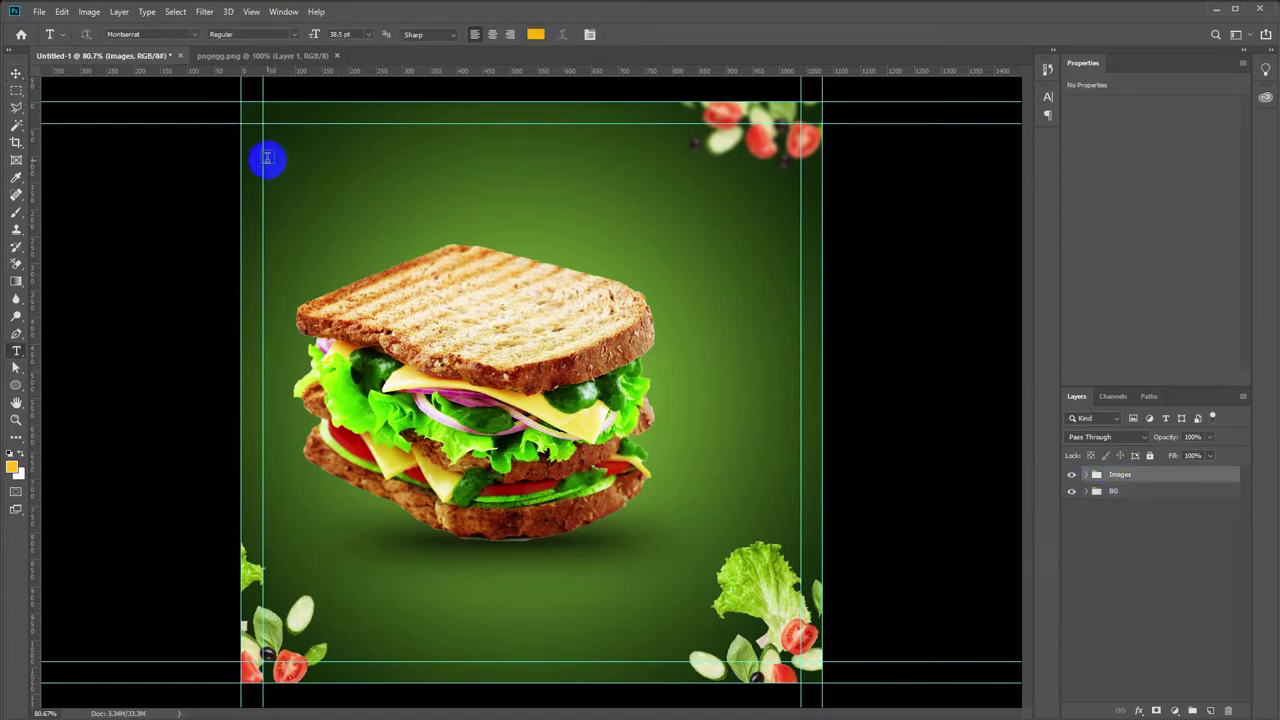
left_click(146, 55)
type("Breeze")
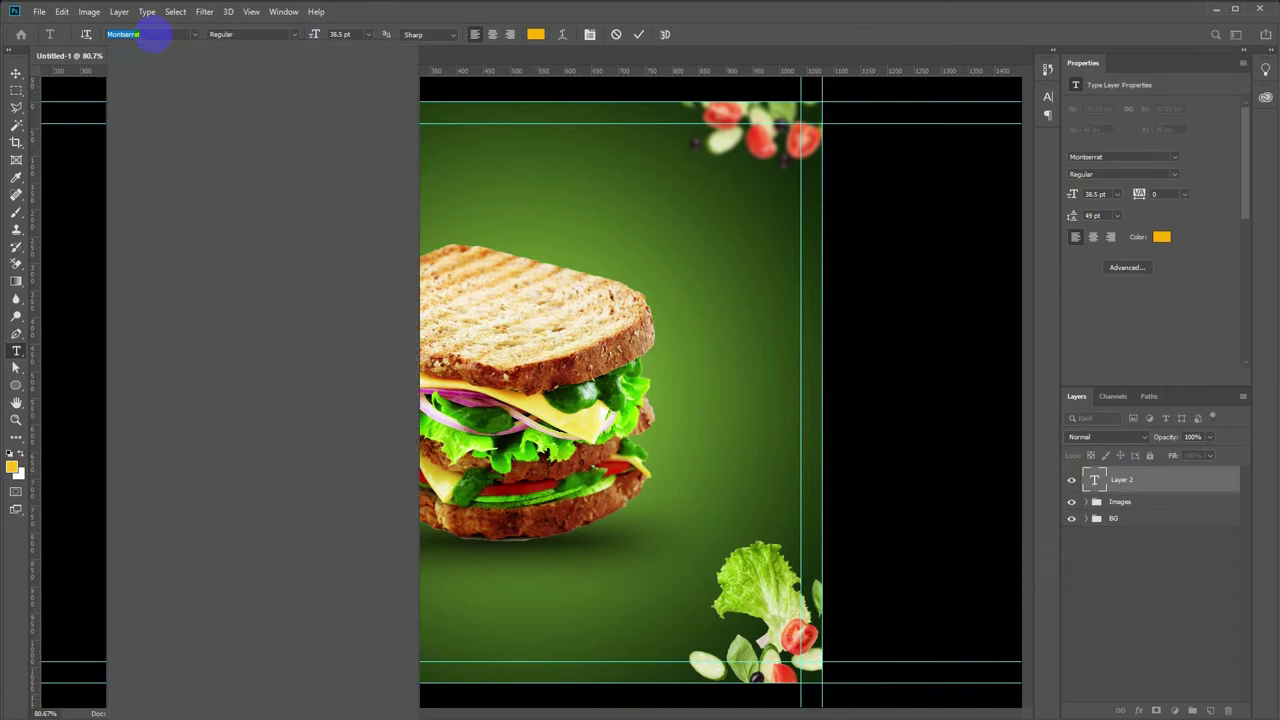
key("Return")
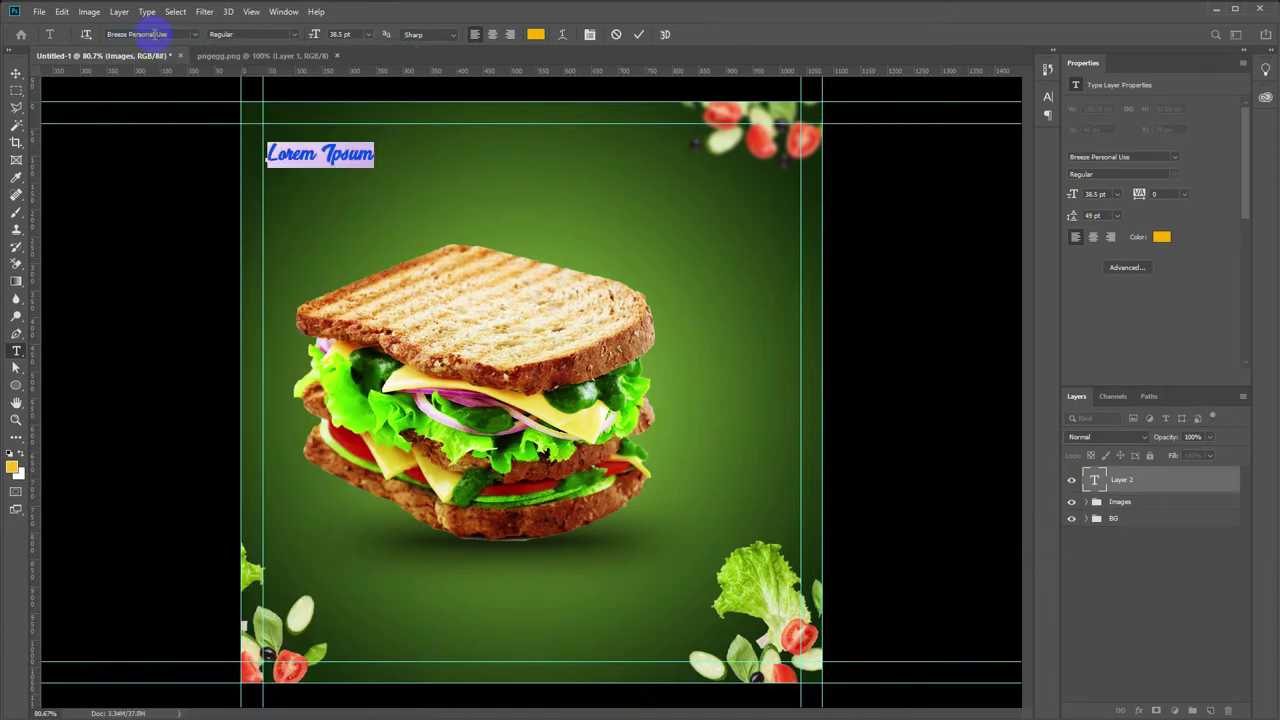
left_click(538, 32)
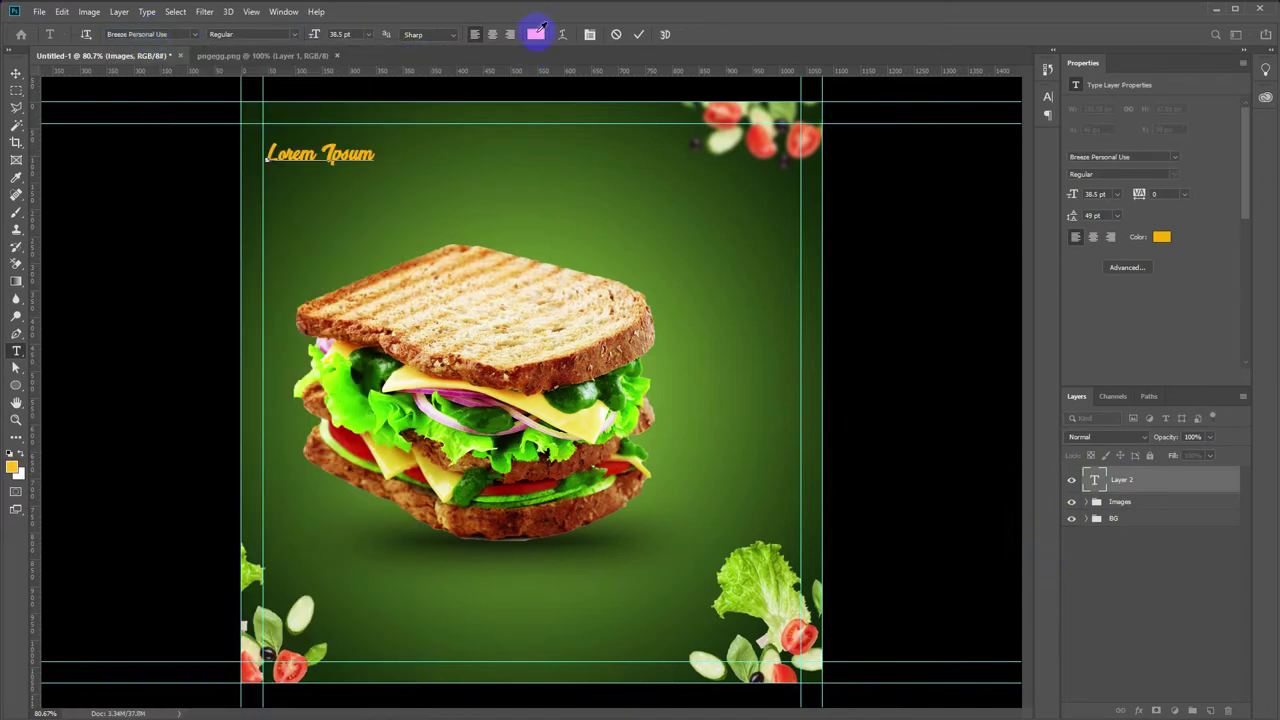
left_click(903, 226)
key("Return")
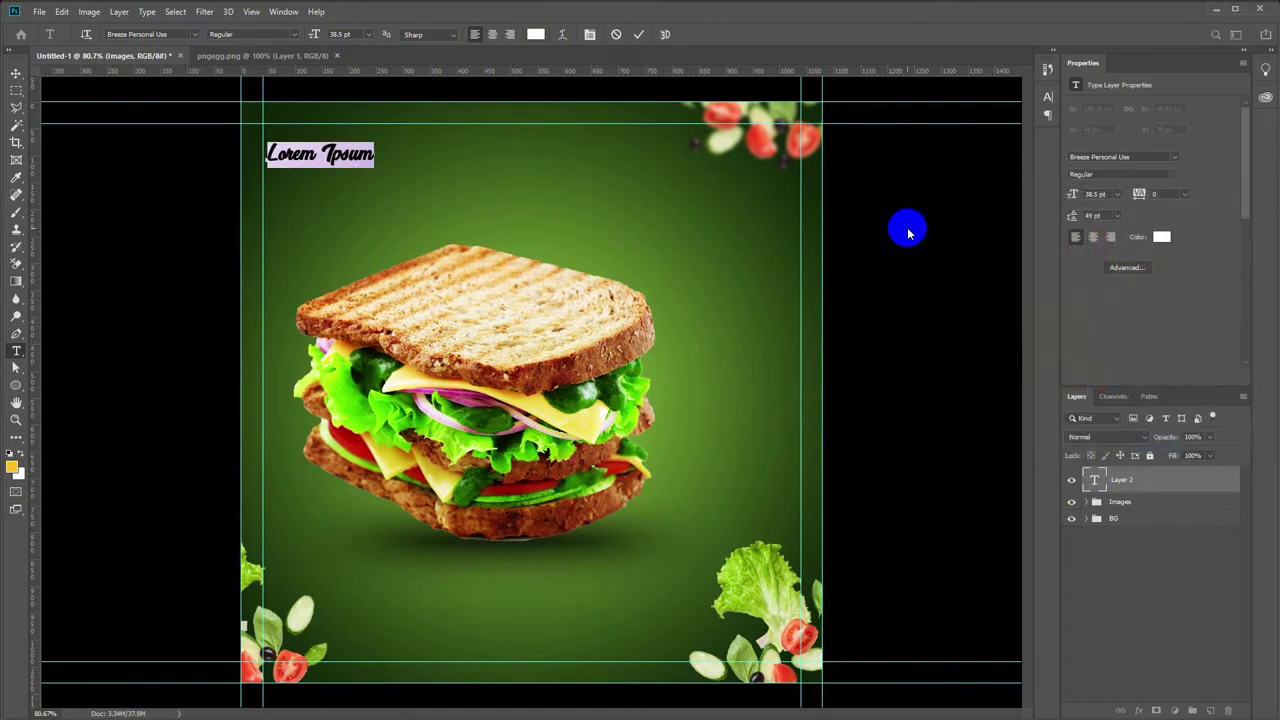
type("LOGO")
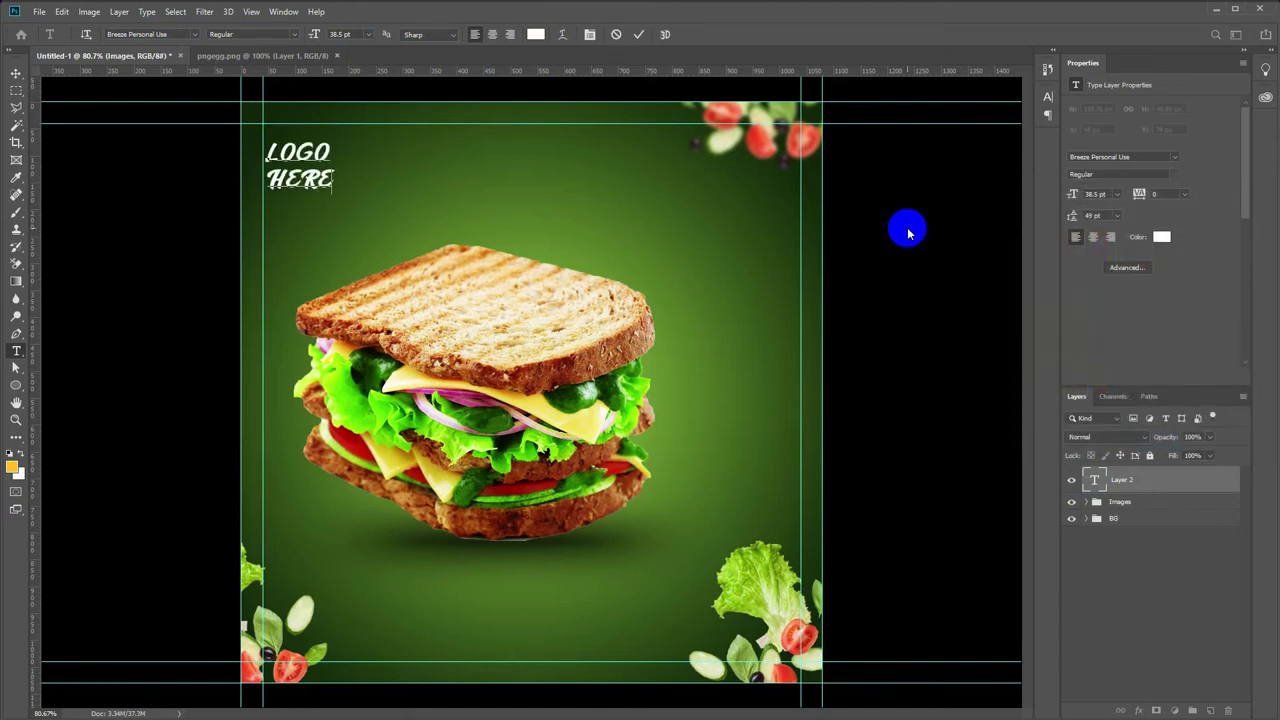
key("ctrl+Return")
- Shrink the LOGO HERE text, group it as 'Logo' and collapse the group
key("ctrl+t")
left_click_drag(299, 184, 311, 161)
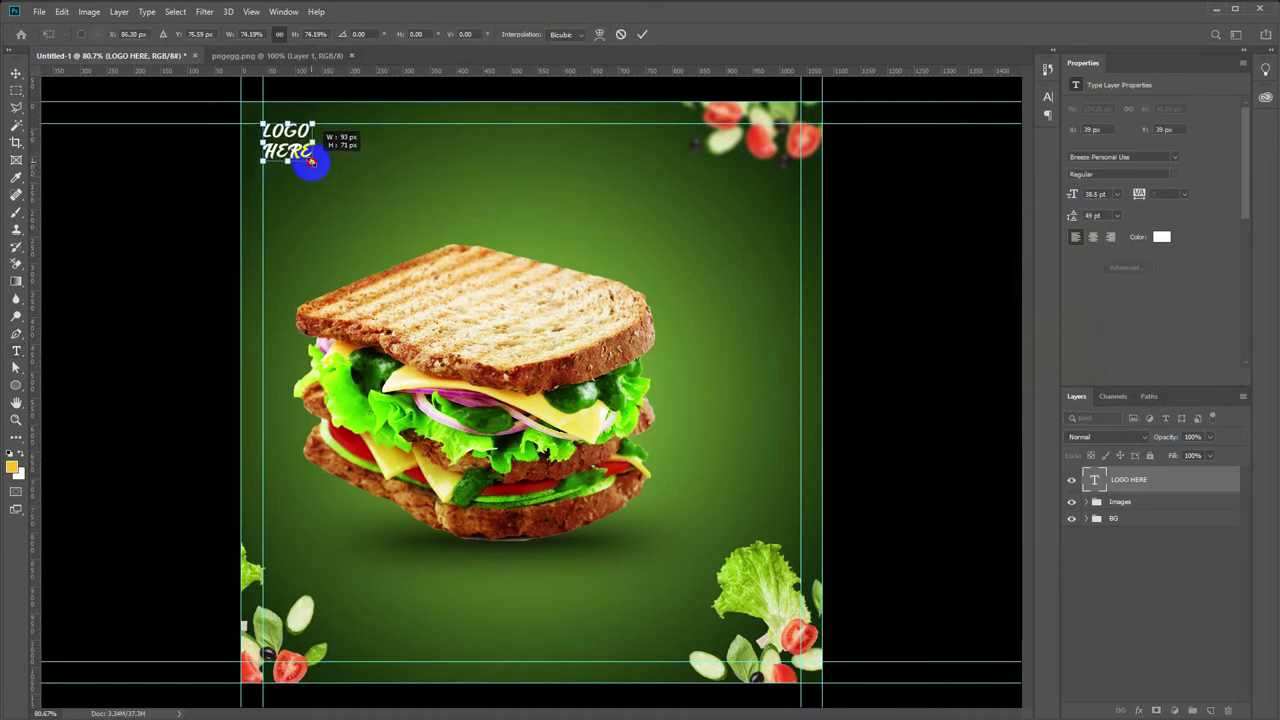
key("Return")
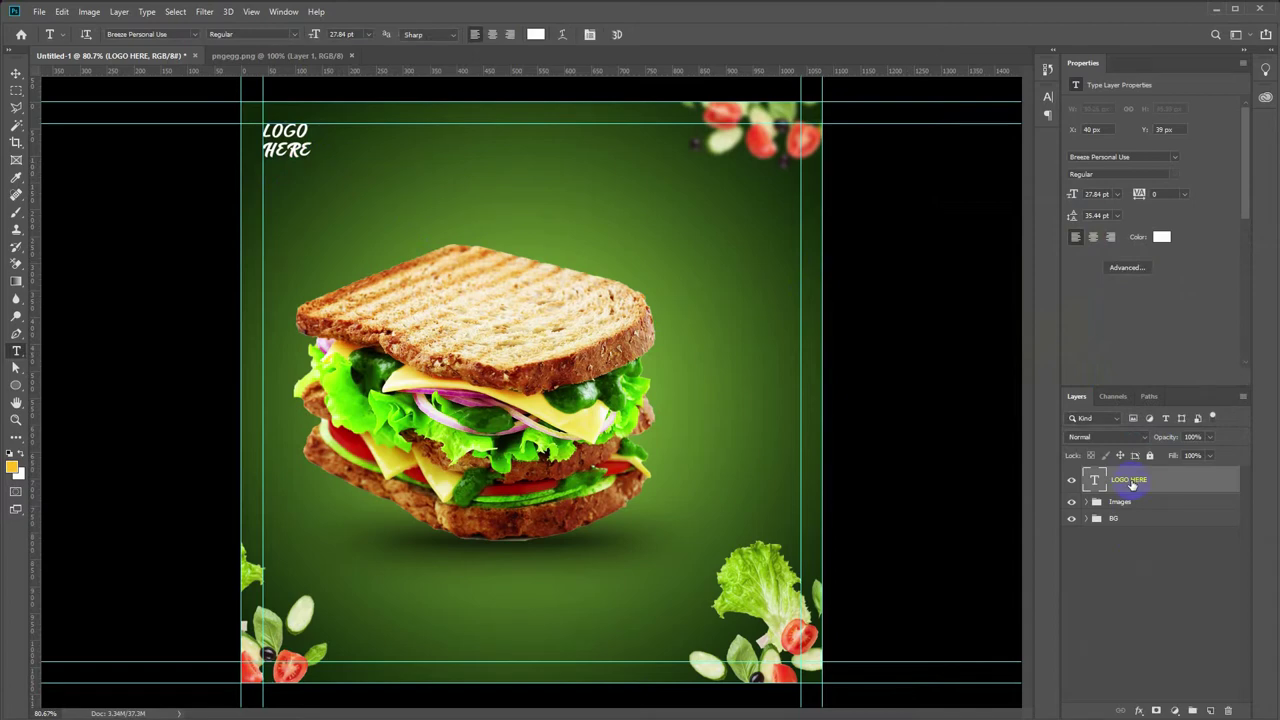
key("ctrl+g")
double_click(1120, 474)
type("Lo")
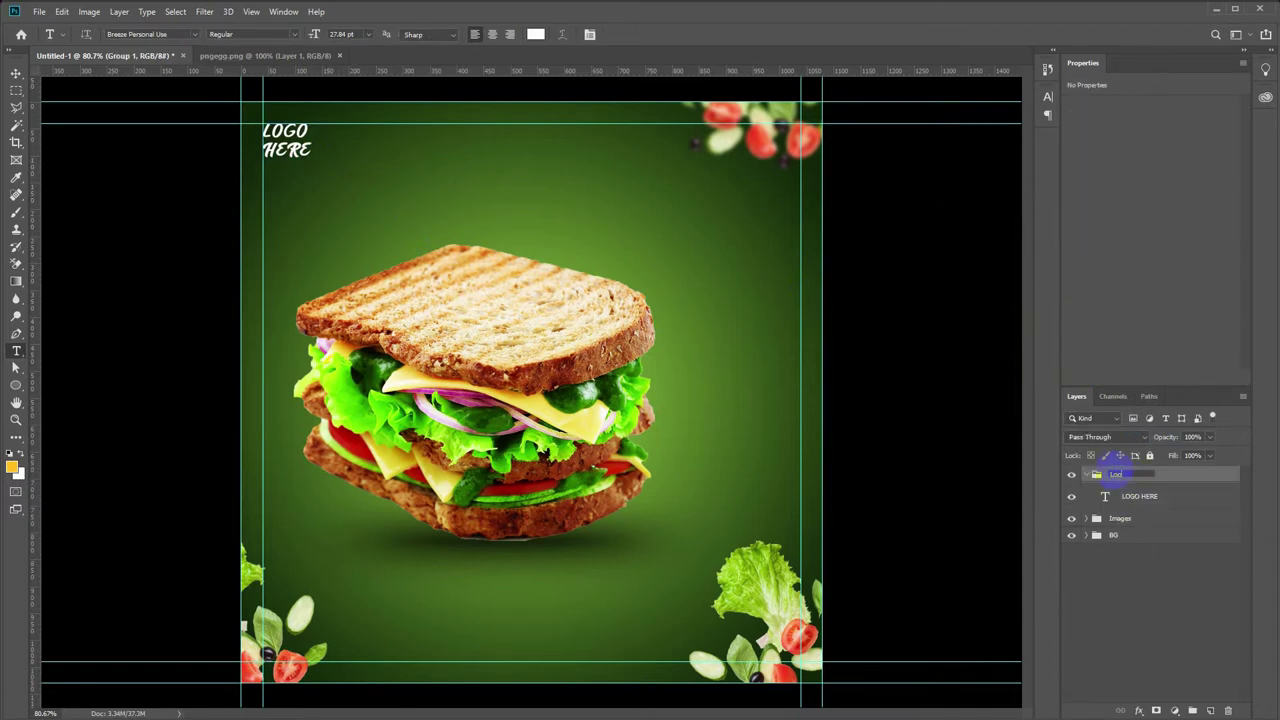
type("go")
key("Return")
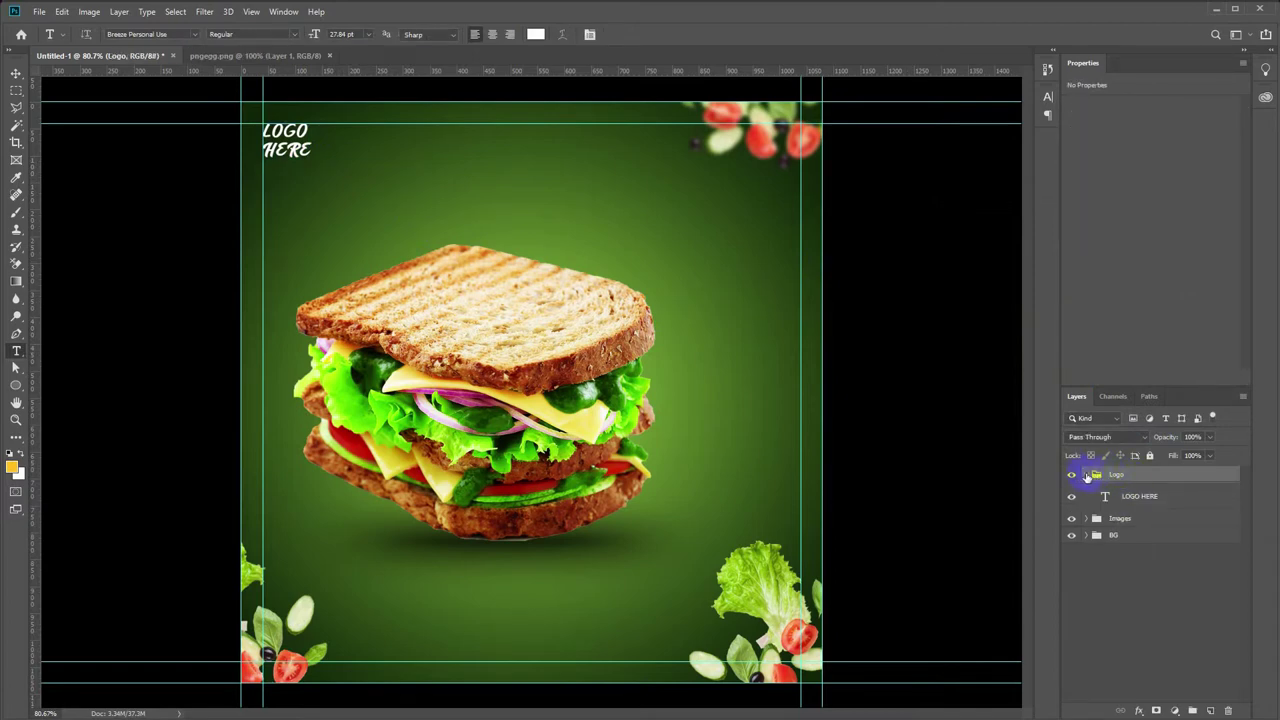
left_click(1085, 476)
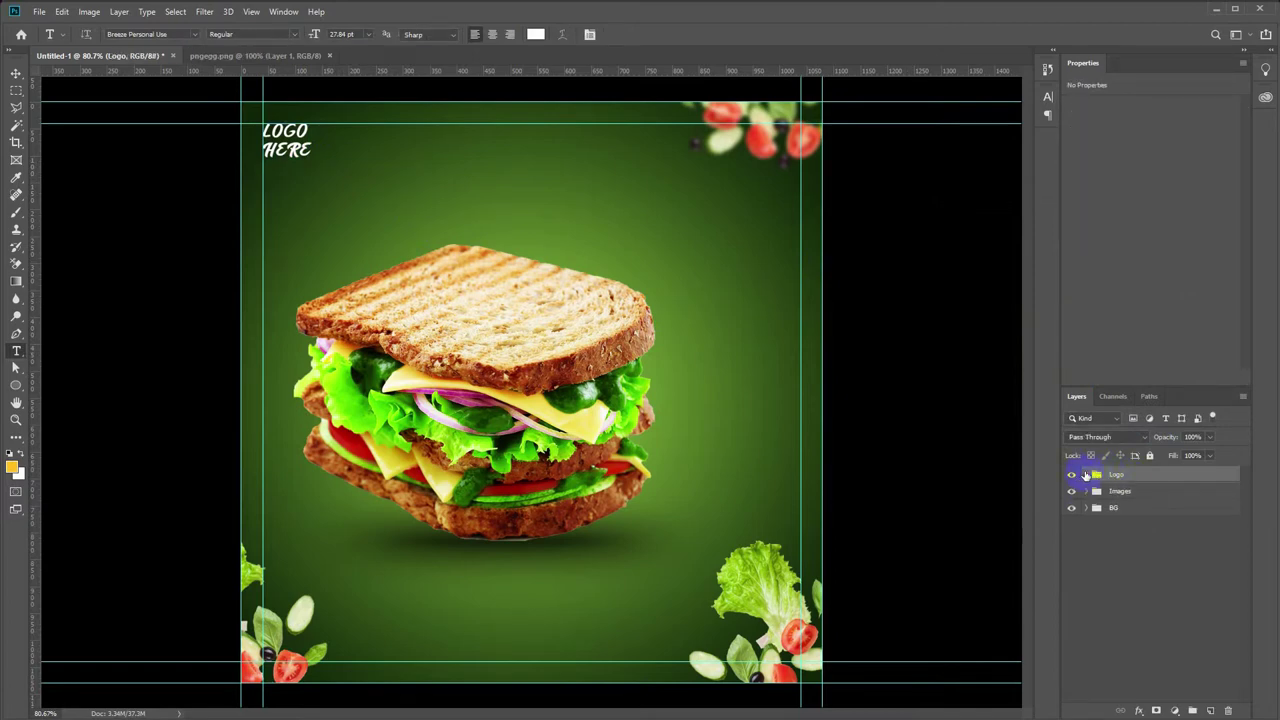
left_click(347, 208)
- Type a white 'Special Sandwich' headline above the sandwich and enlarge it
type("Special Sandwich")
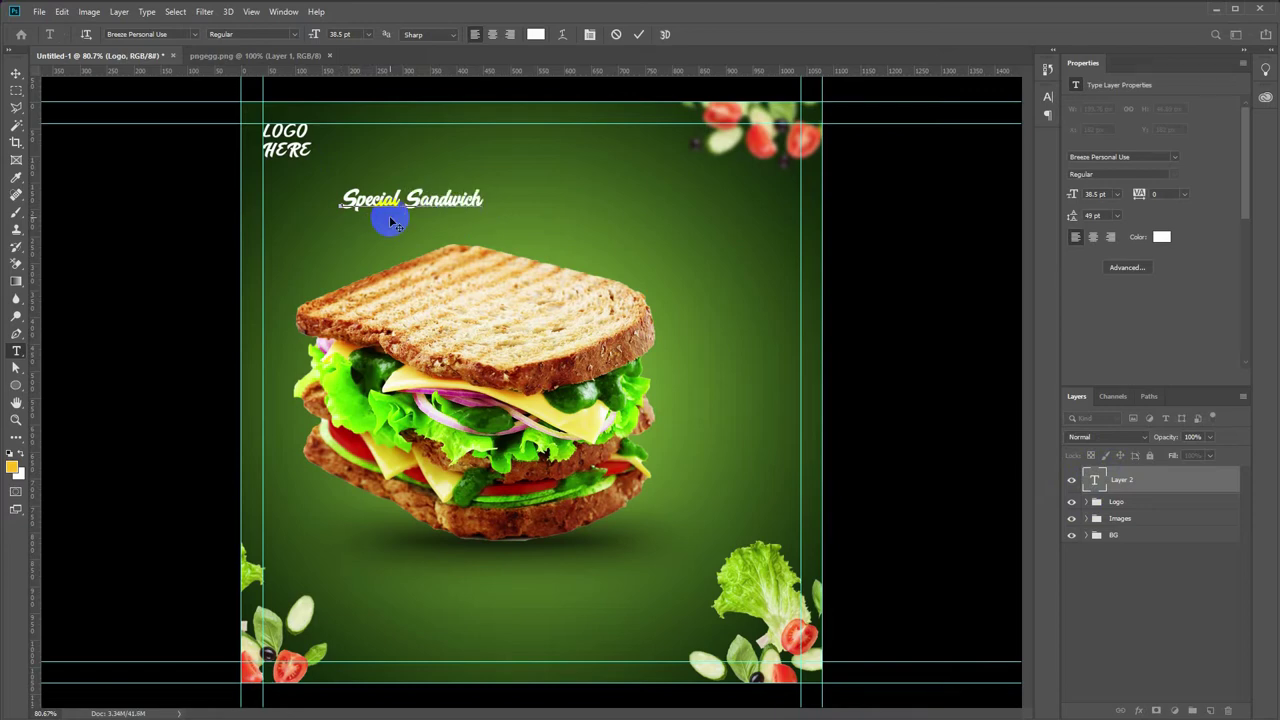
key("ctrl+Return")
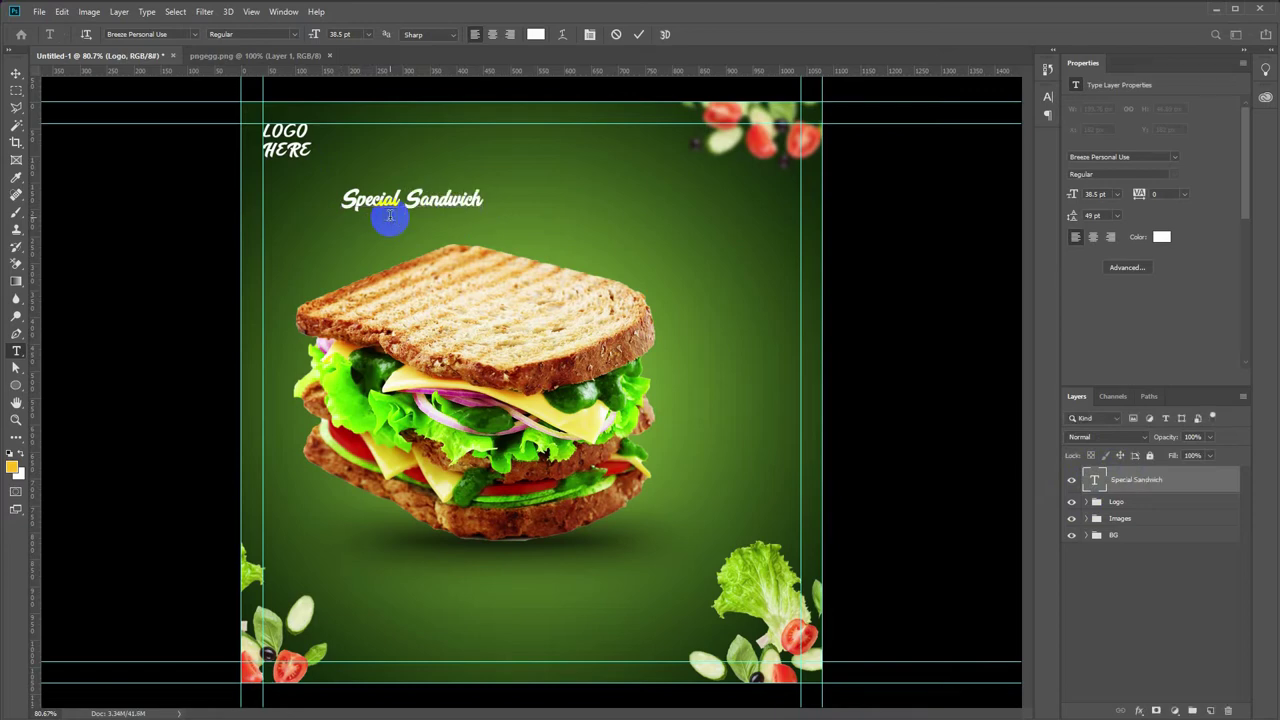
key("ctrl+t")
left_click_drag(480, 210, 678, 277)
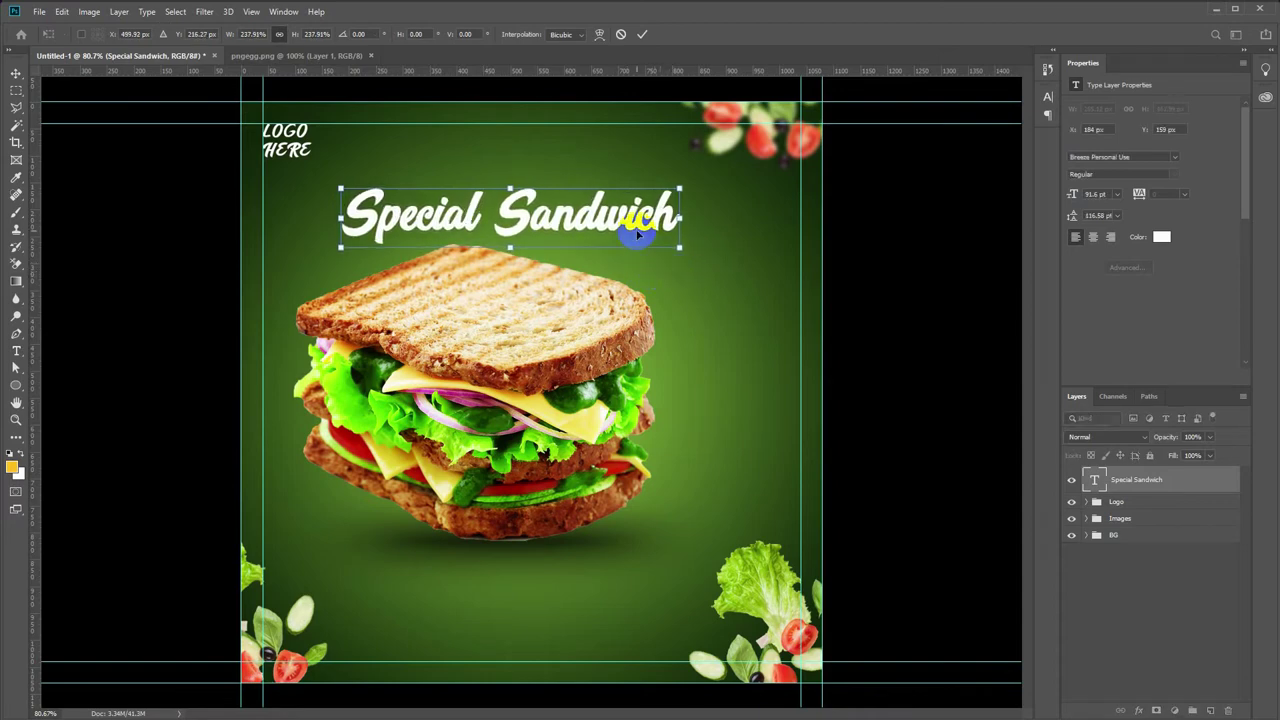
left_click_drag(636, 236, 657, 232)
key("Return")
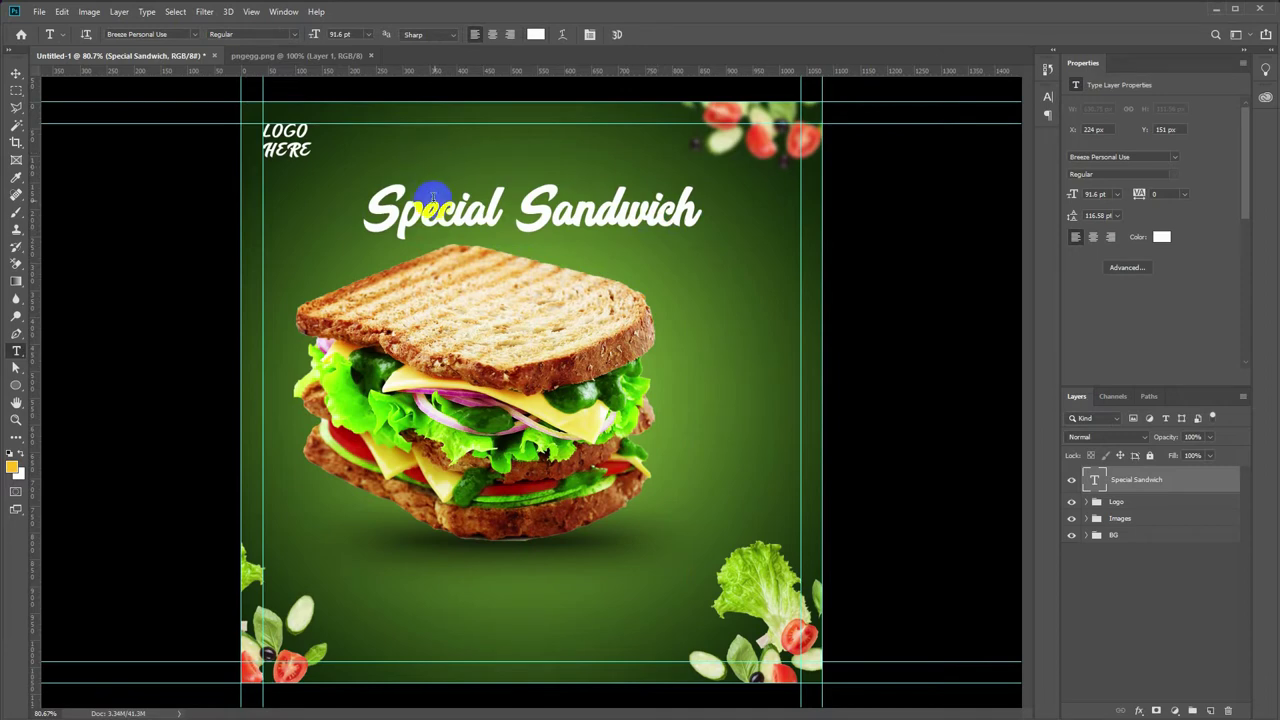
- Recolour the word 'Special' bright orange (#ff9103)
left_click_drag(503, 210, 343, 210)
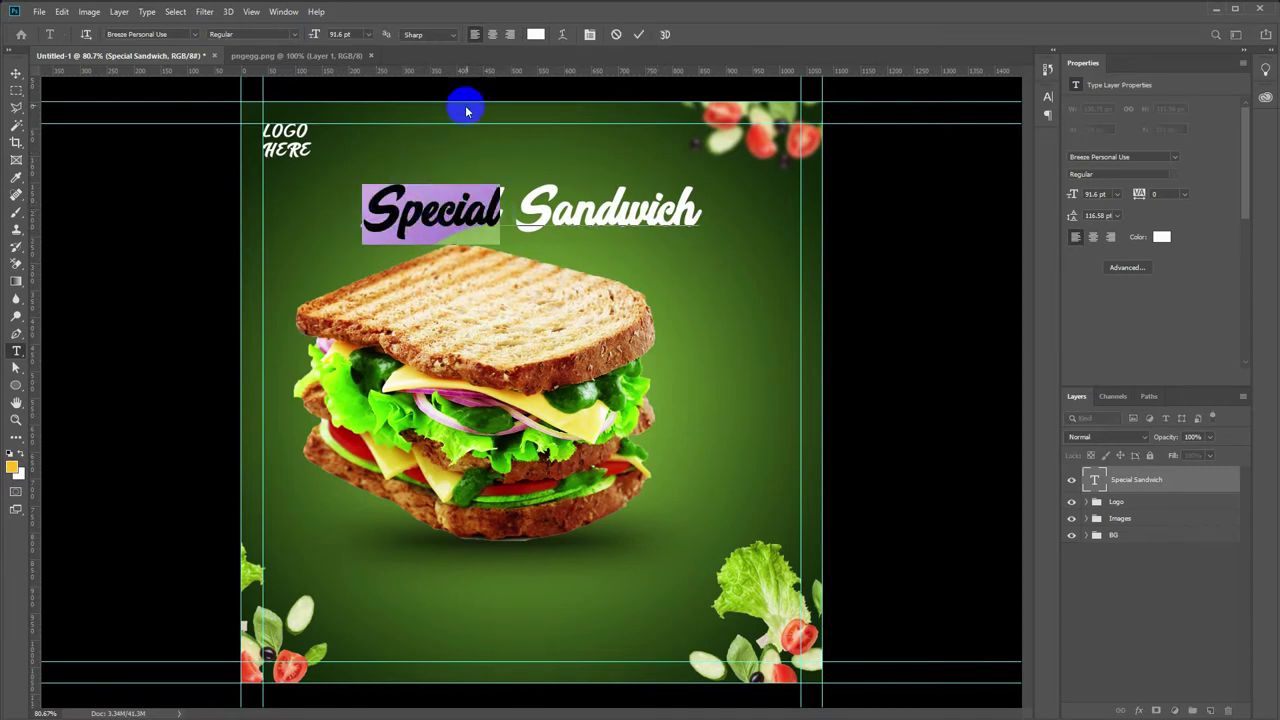
left_click(536, 34)
left_click(456, 358)
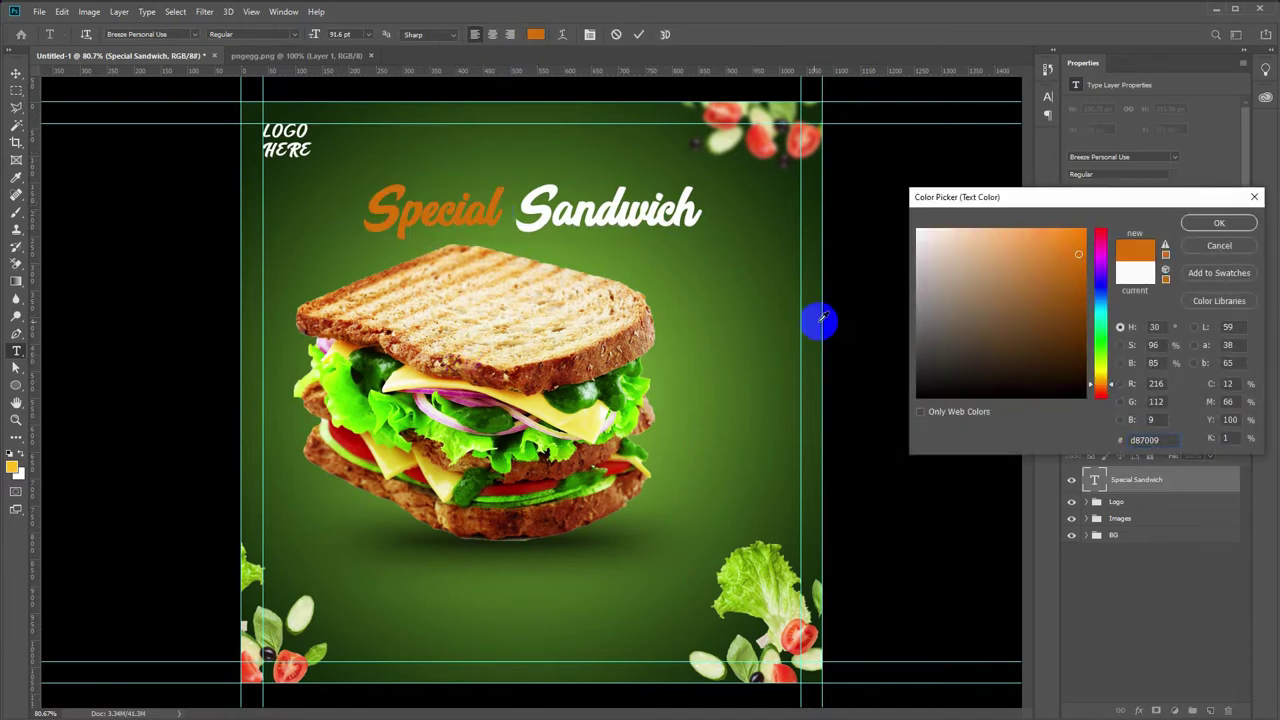
left_click_drag(1097, 392, 1092, 386)
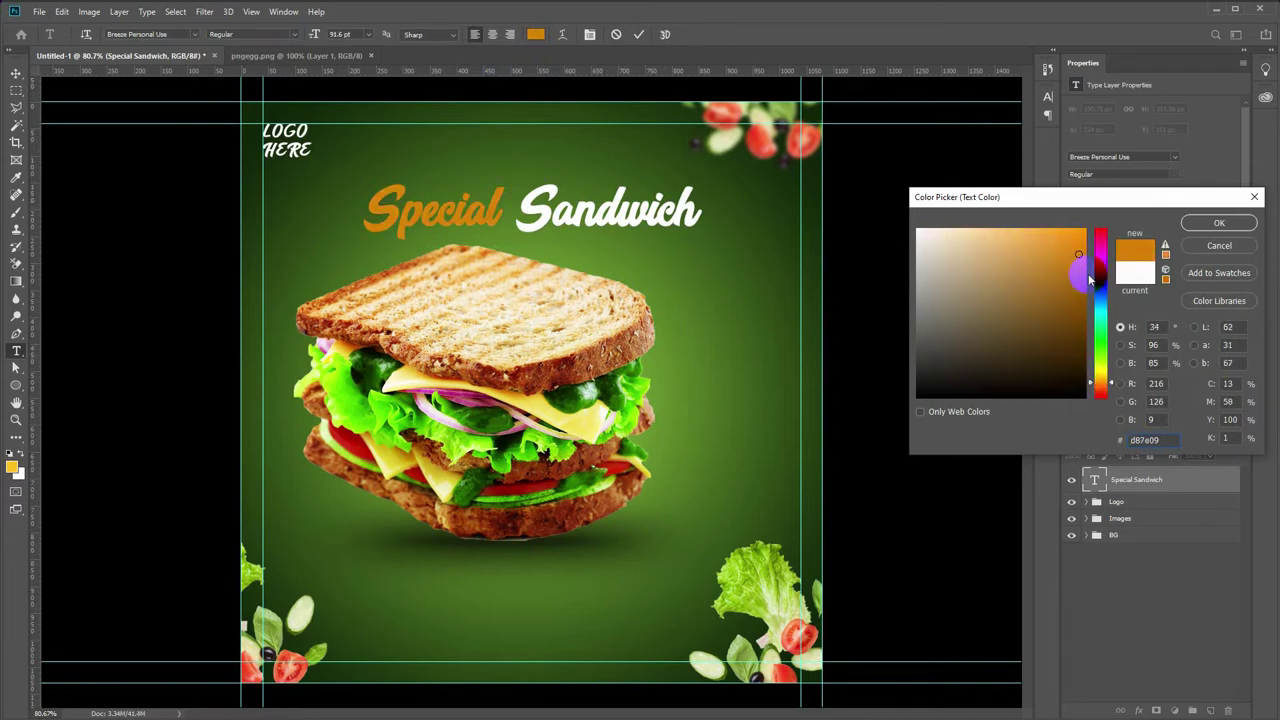
left_click(1084, 231)
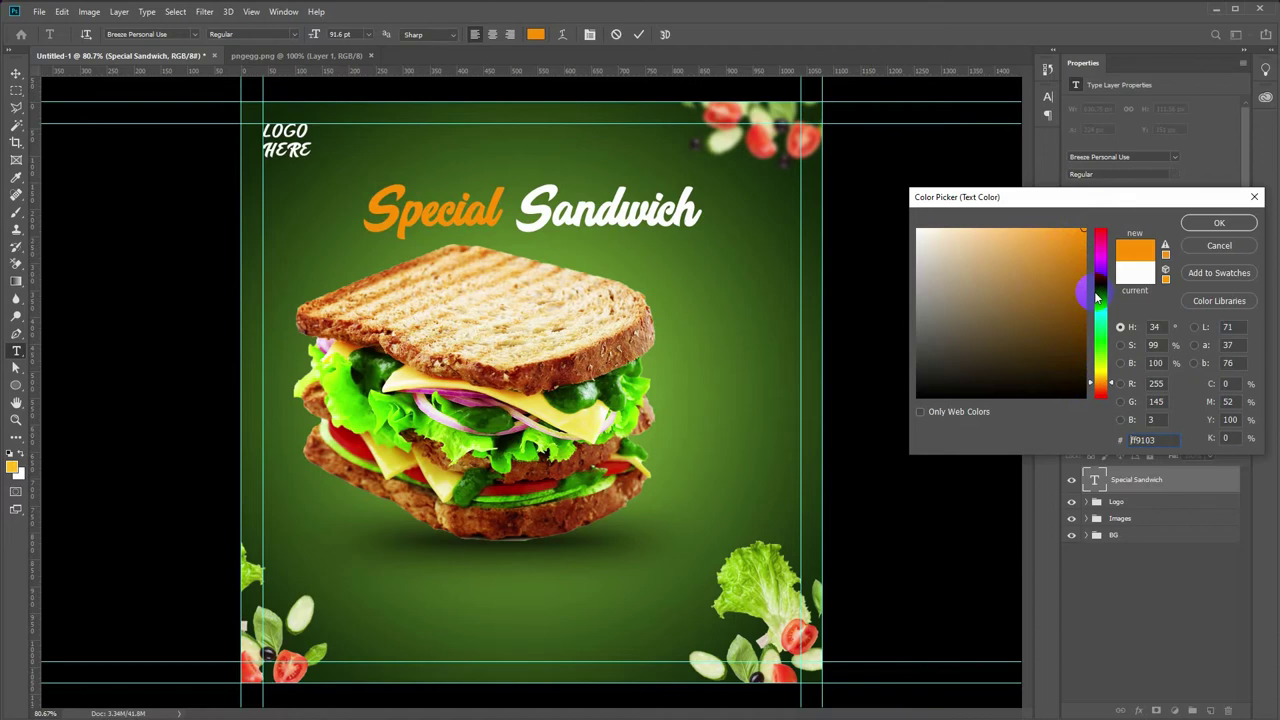
key("Return")
key("ctrl+Return")
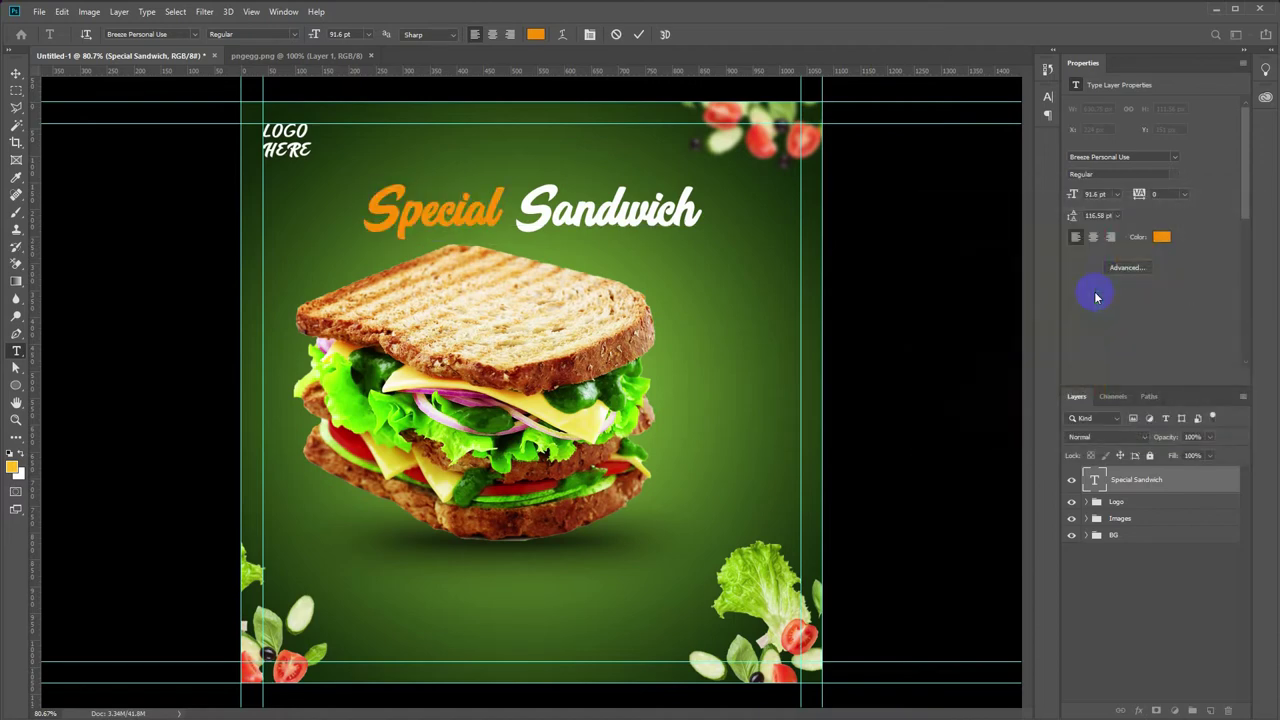
left_click(146, 11)
mouse_move(137, 143)
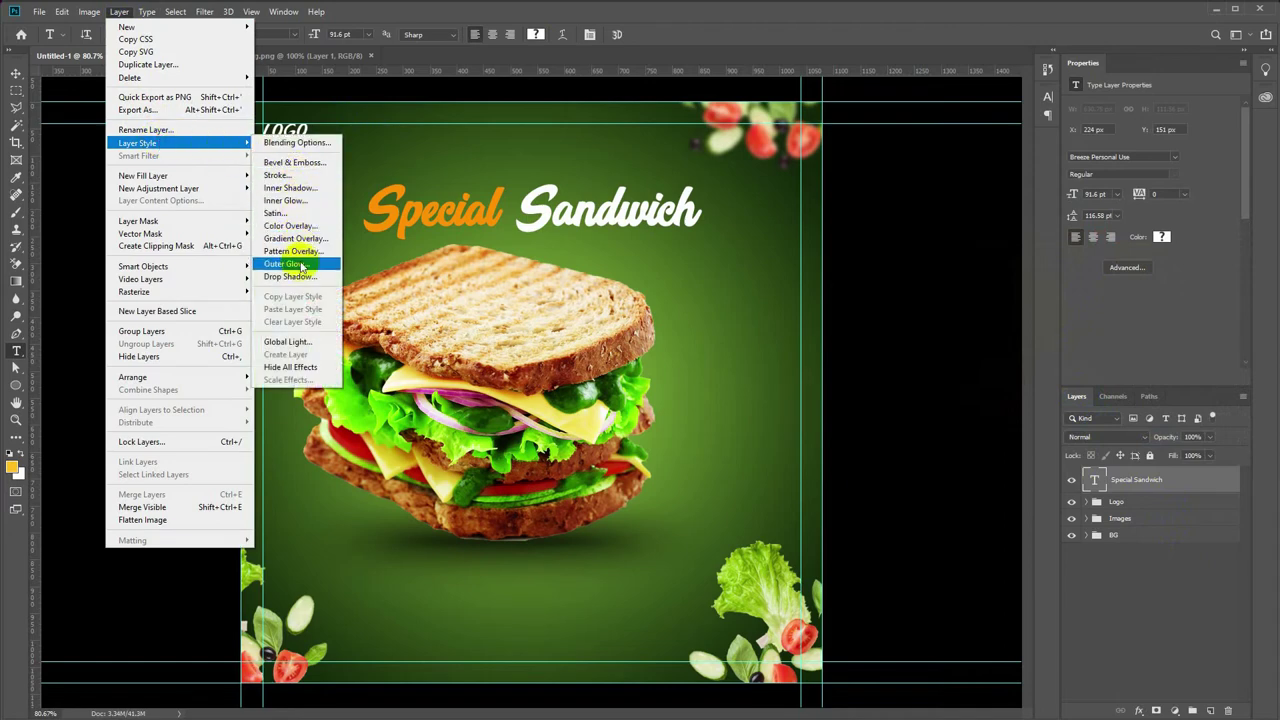
- Give the headline a green Outer Glow using the Cone contour preset
left_click(300, 266)
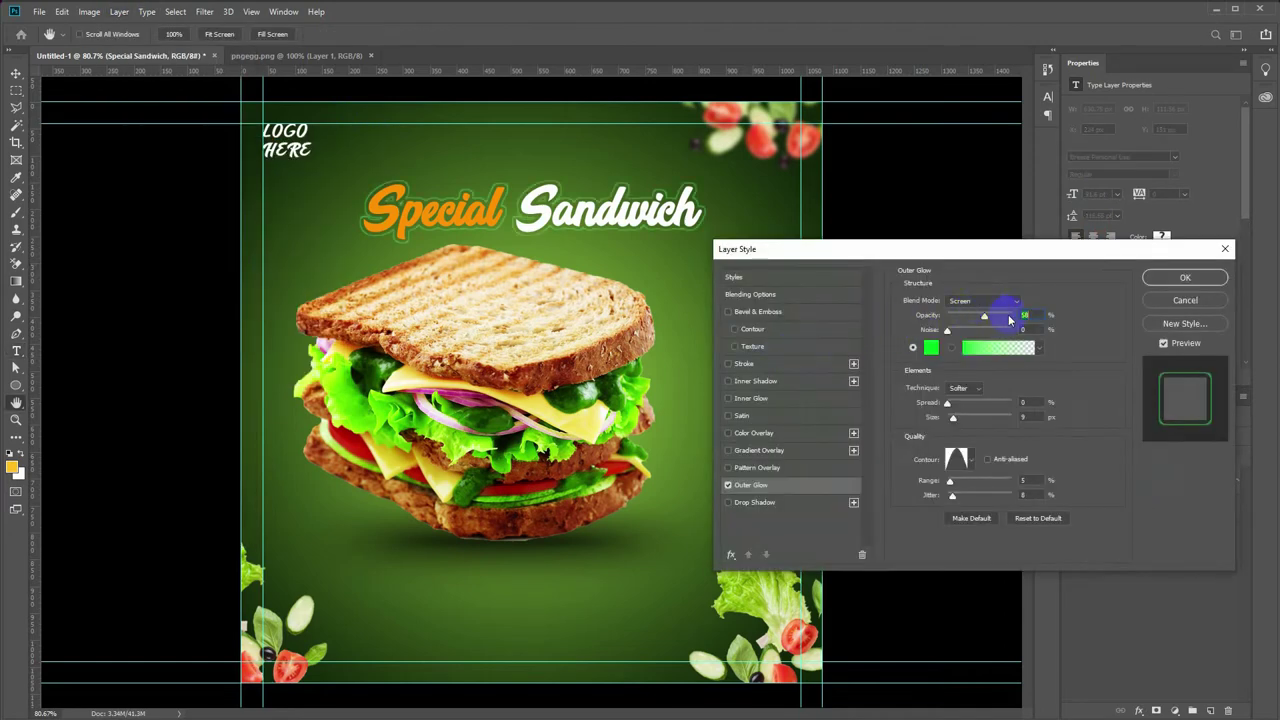
left_click(972, 458)
left_click(892, 492)
left_click(912, 493)
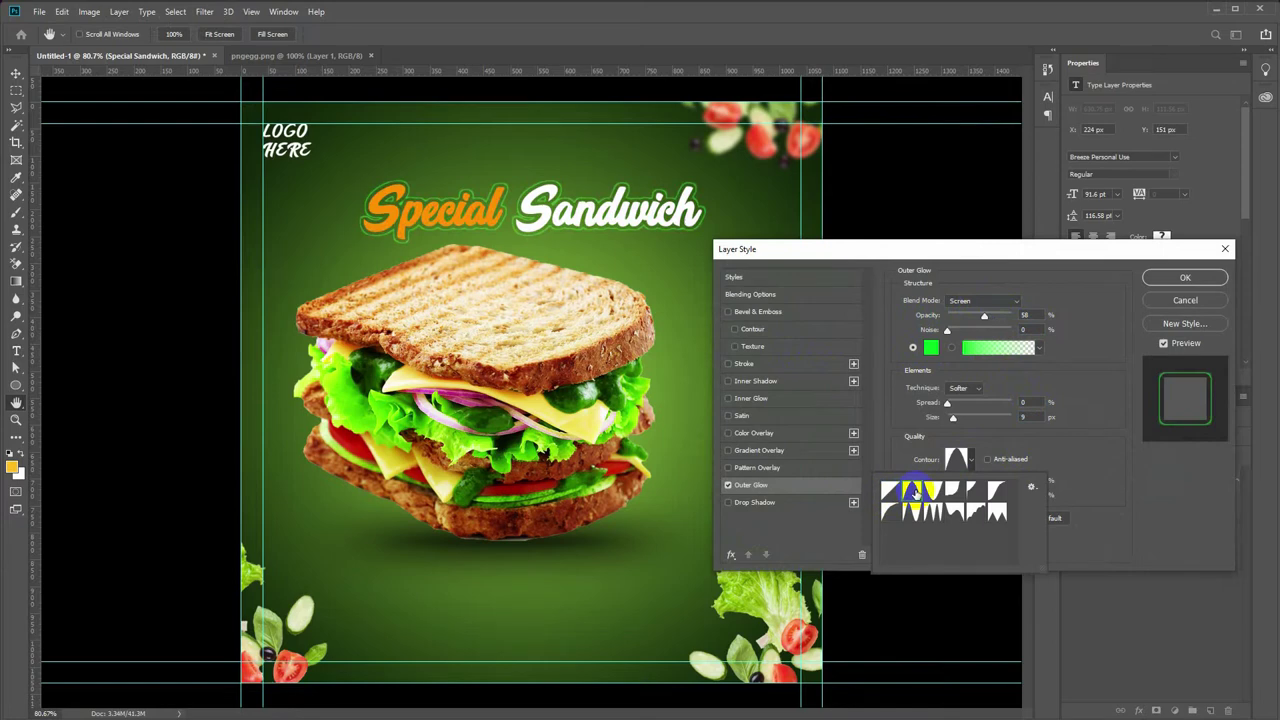
left_click(1037, 469)
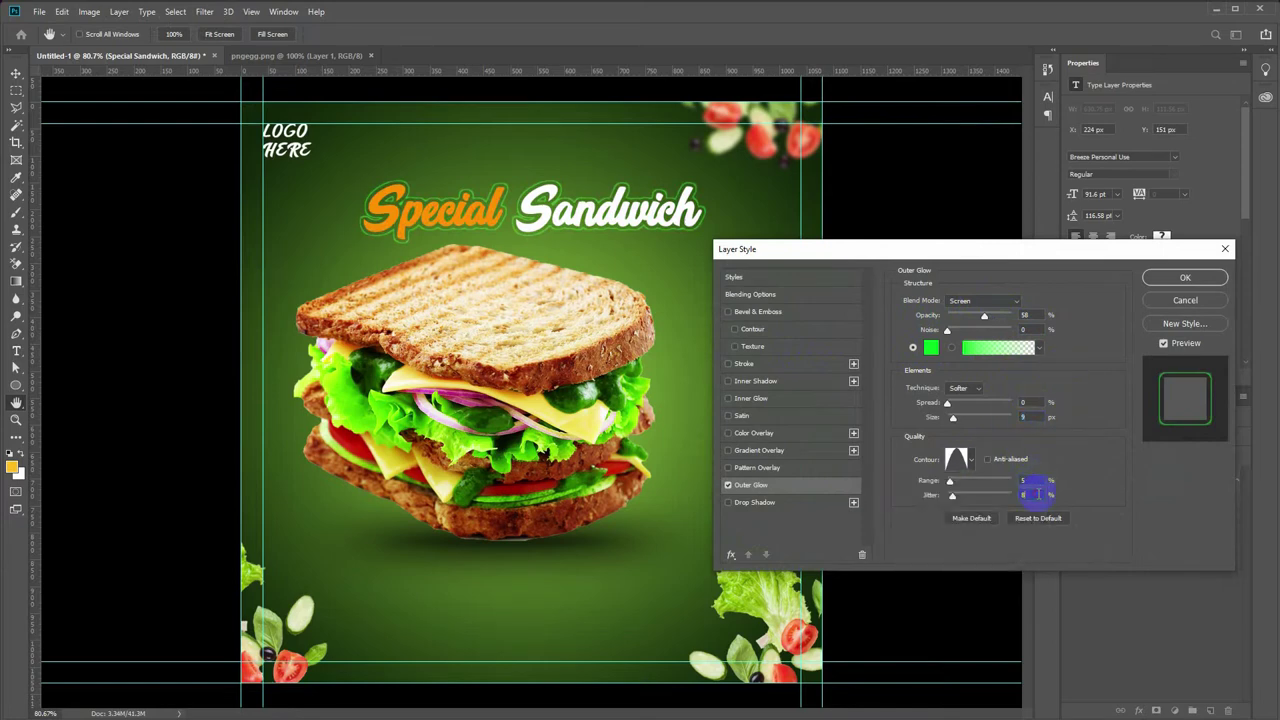
left_click_drag(965, 251, 880, 256)
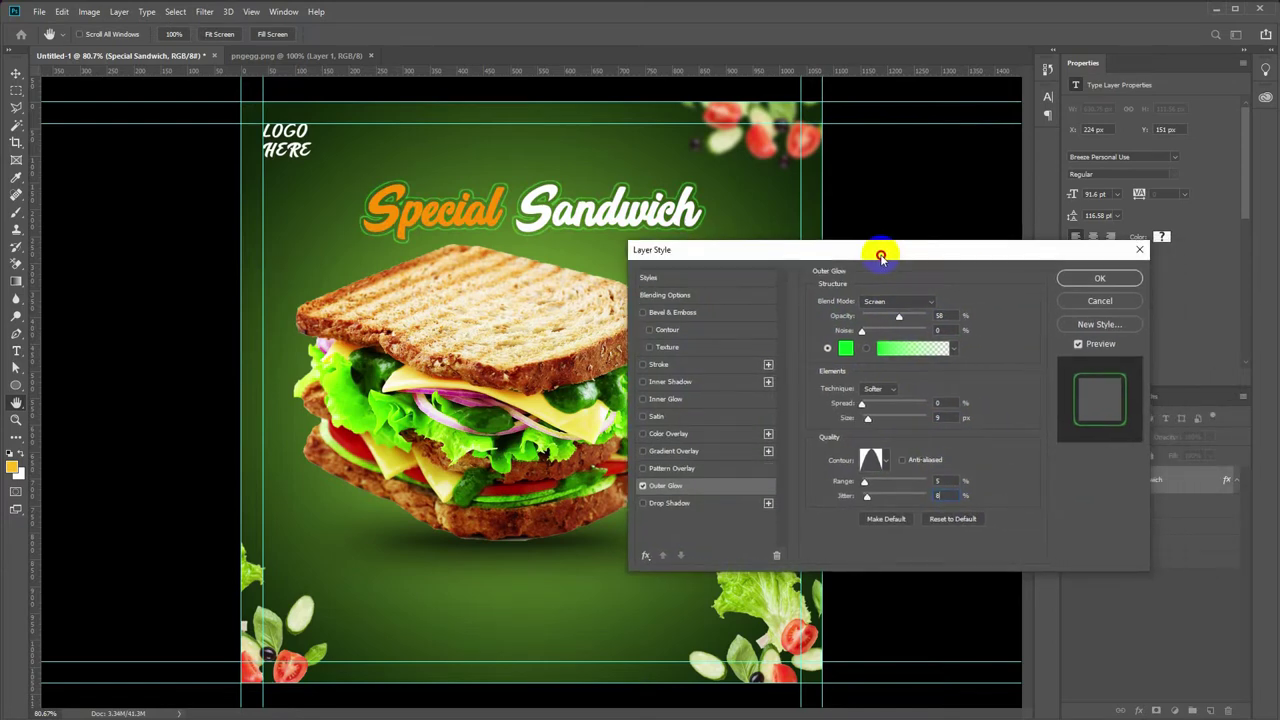
left_click(1066, 280)
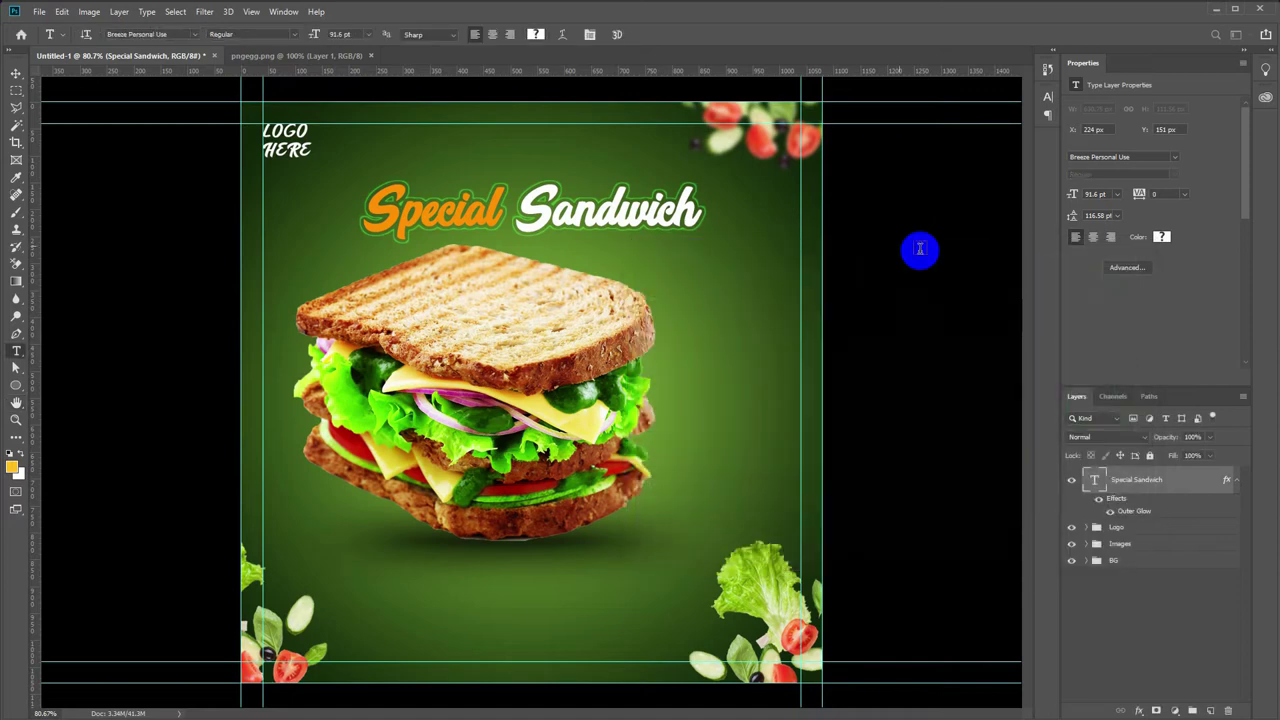
left_click(385, 160)
- Set the 'Todays' text colour to white (#ffffff)
key("BackSpace")
type("Todays")
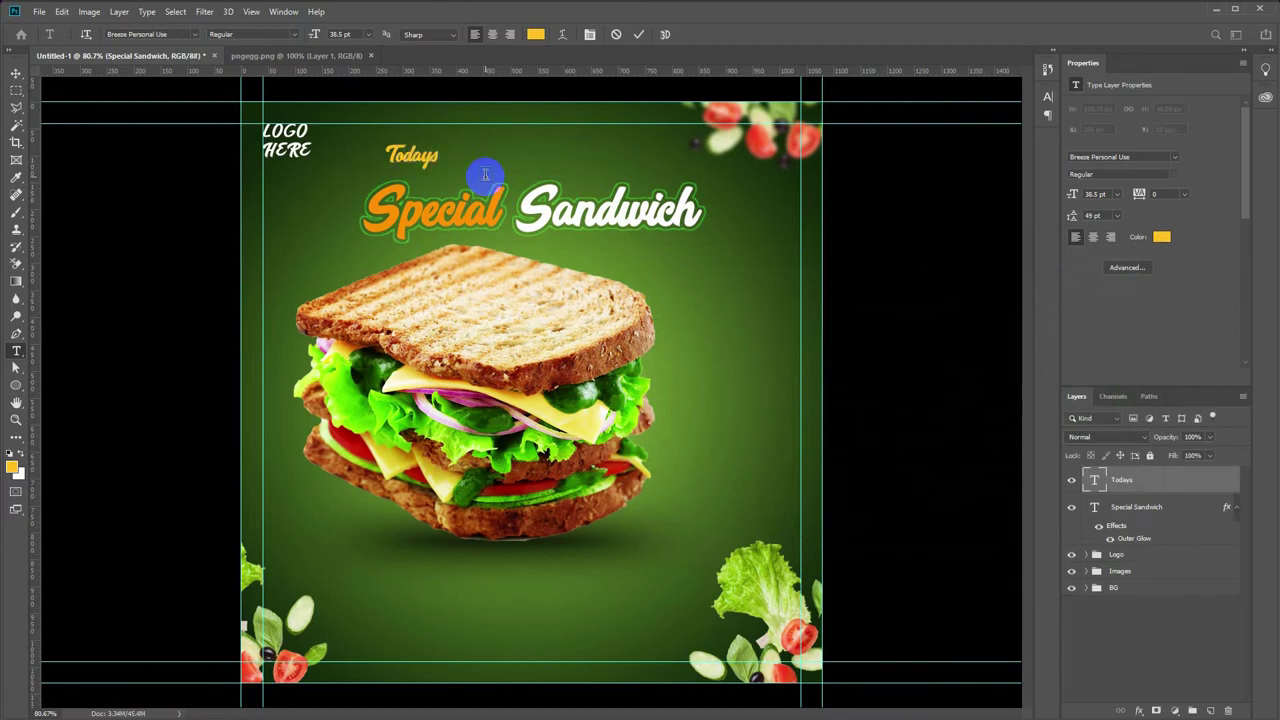
double_click(415, 156)
left_click(535, 34)
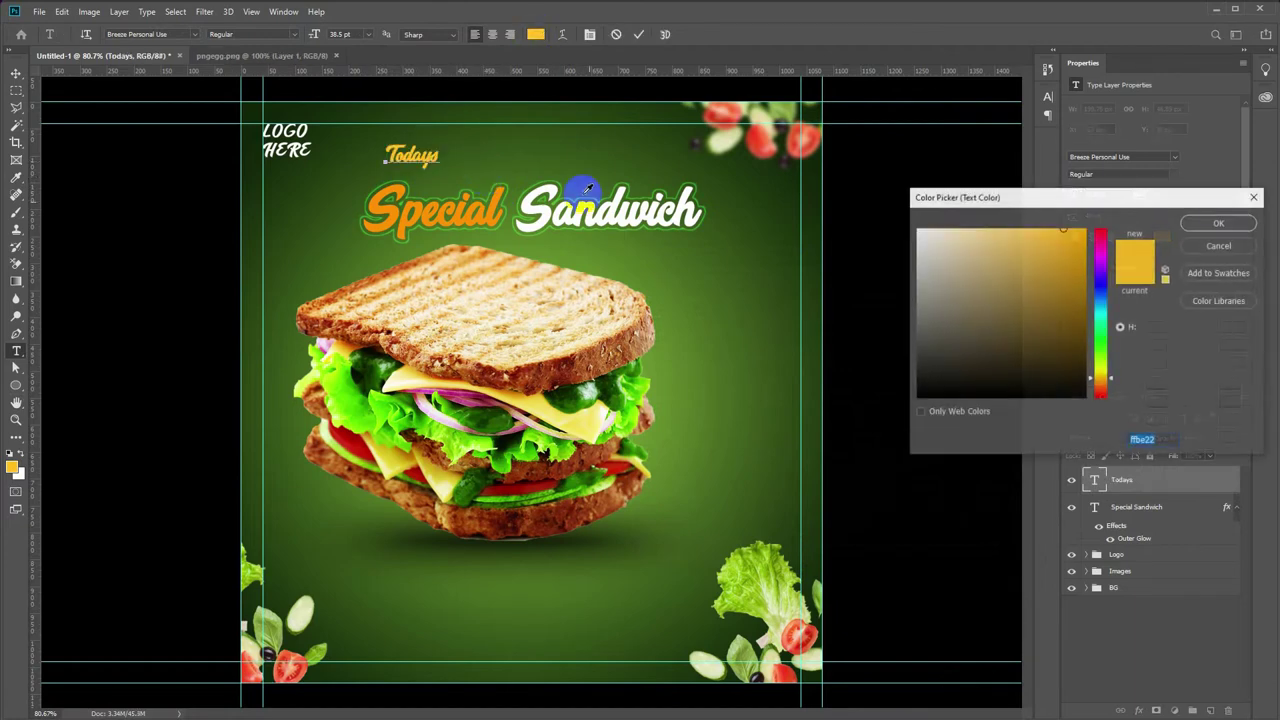
type("ffffff")
key("Return")
- Move 'Todays' above the headline and enlarge it to about double size
key("v")
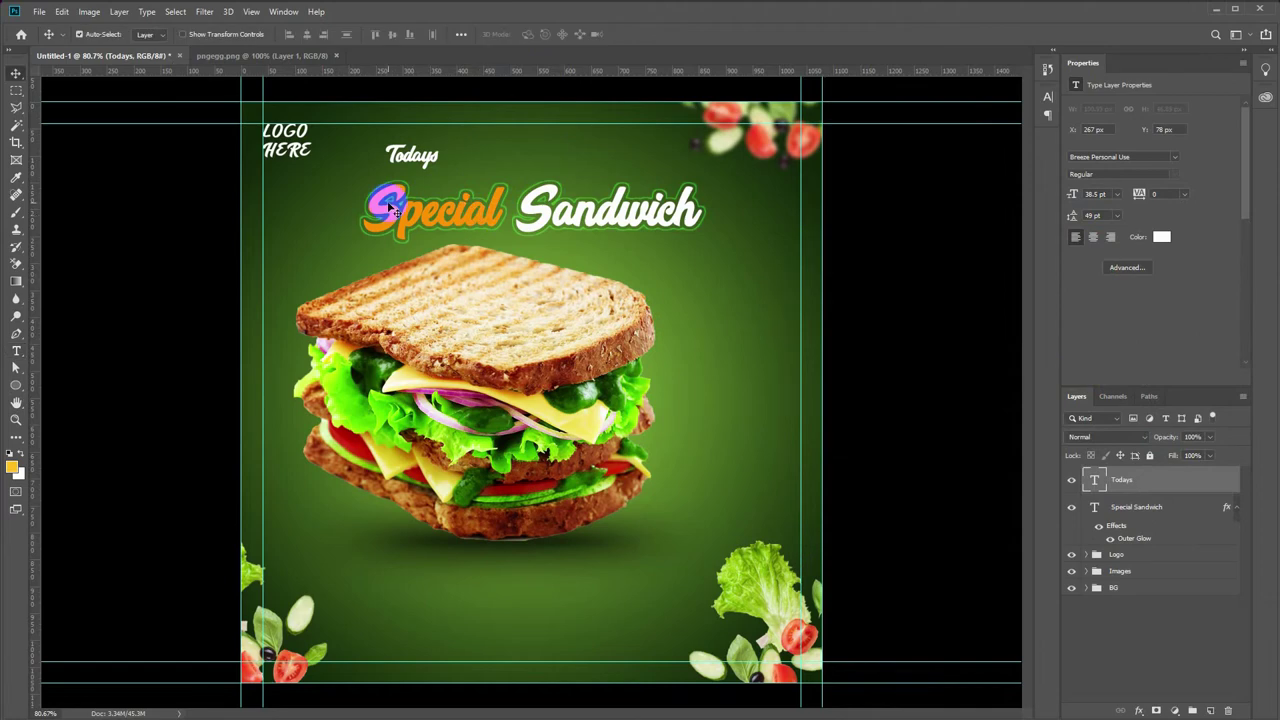
left_click_drag(432, 176, 517, 160)
key("ctrl+t")
key("Down")
key("Down")
key("Down")
key("Down")
key("Down")
key("Down")
key("Down")
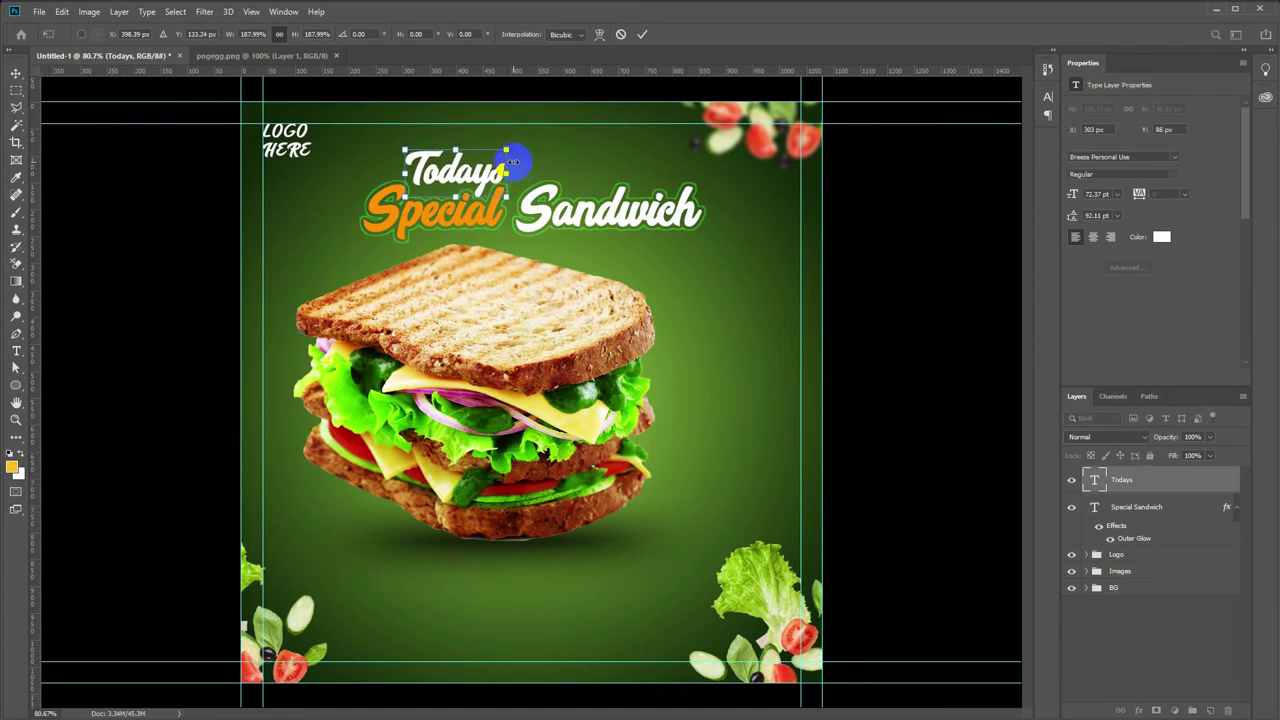
left_click_drag(400, 148, 391, 143)
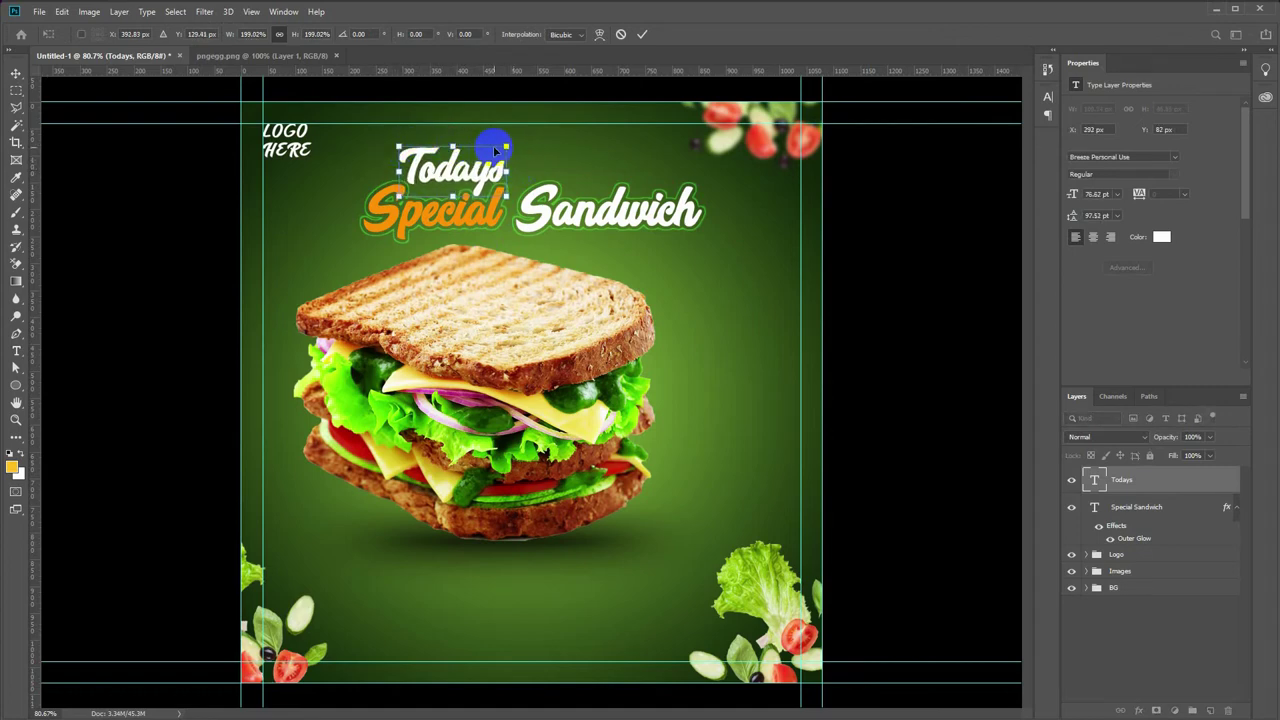
left_click_drag(506, 143, 508, 146)
key("Return")
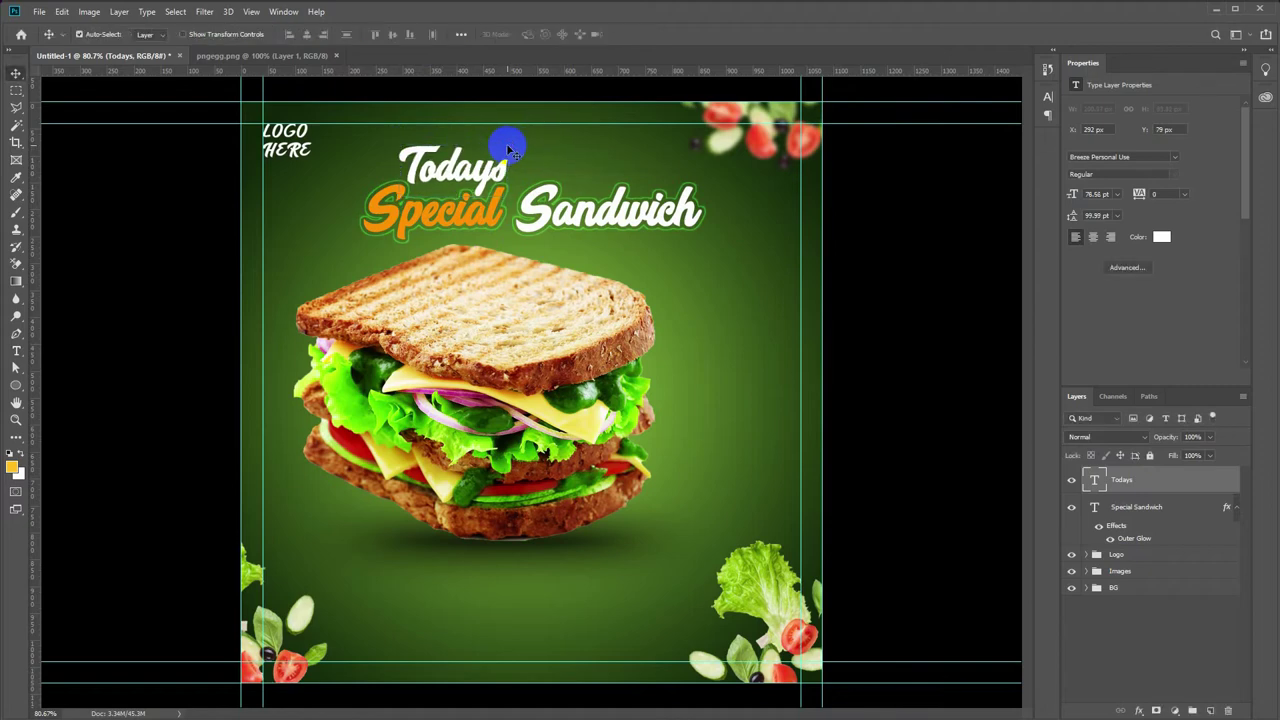
left_click(1117, 484)
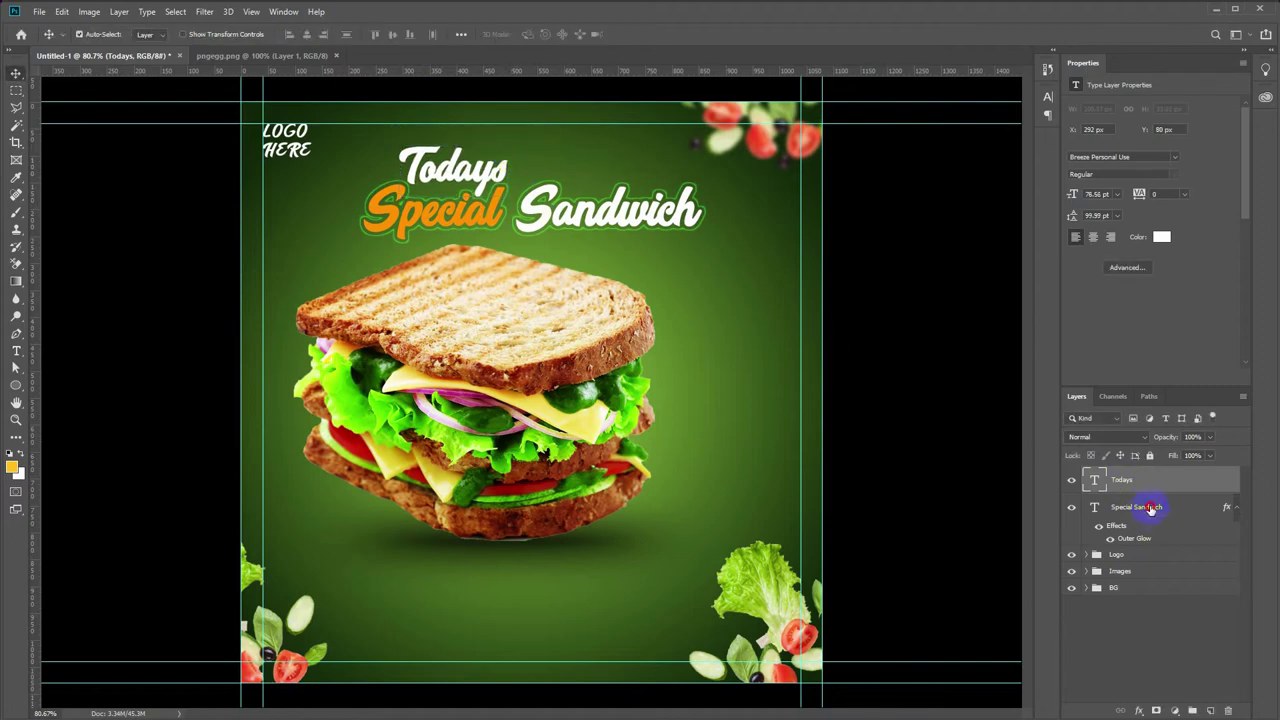
left_click(1152, 507, "shift")
key("ctrl+t")
- Tilt both headline lines to about -1.89° and shift them up slightly
left_click_drag(713, 131, 713, 118)
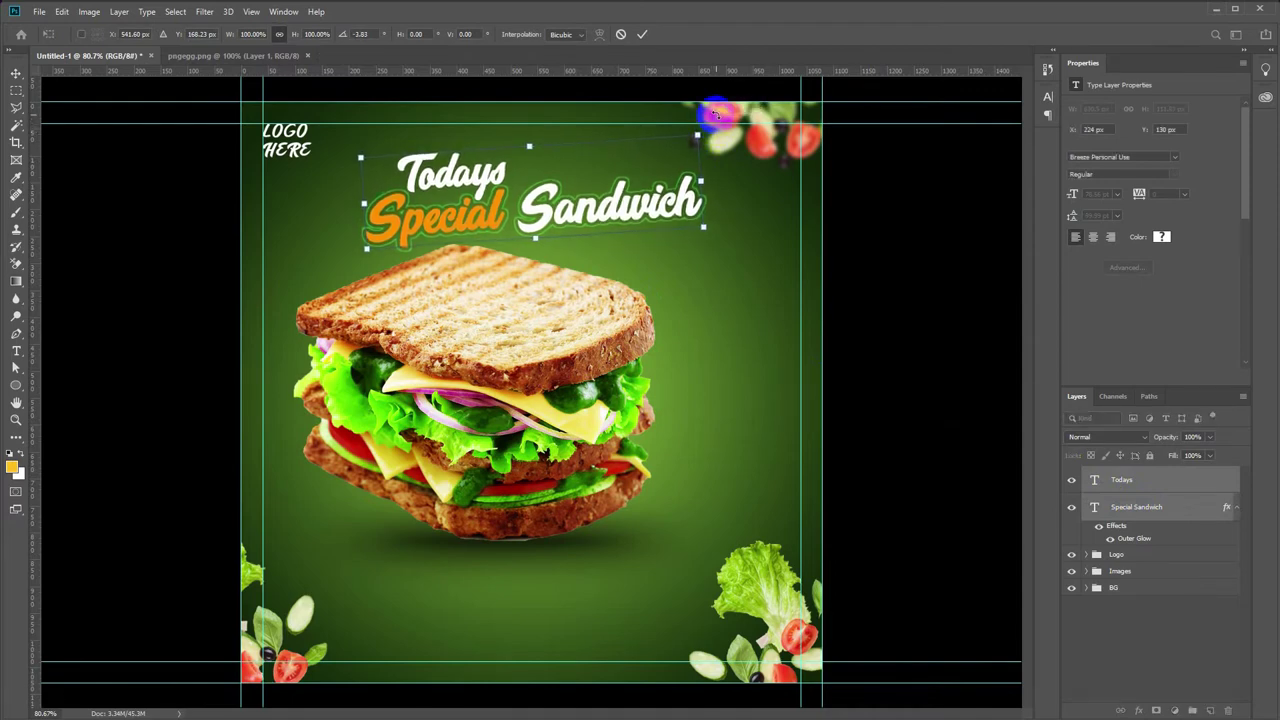
left_click_drag(716, 113, 712, 111)
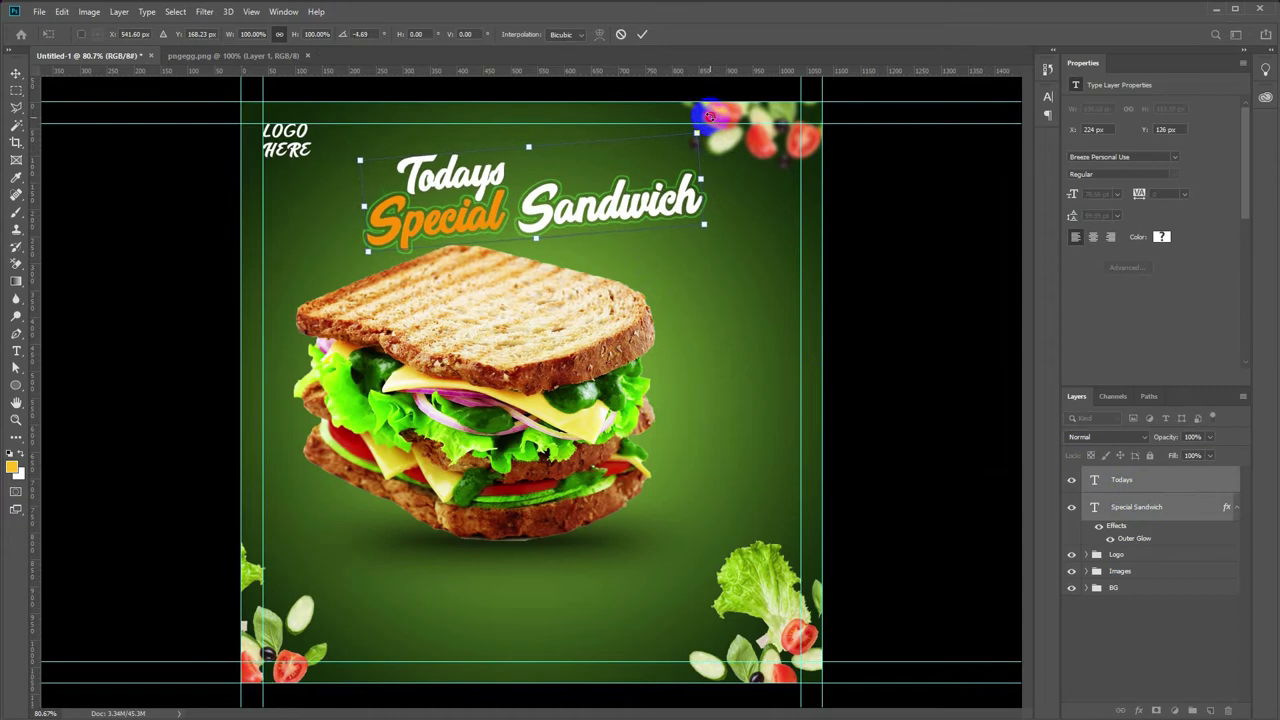
key("Return")
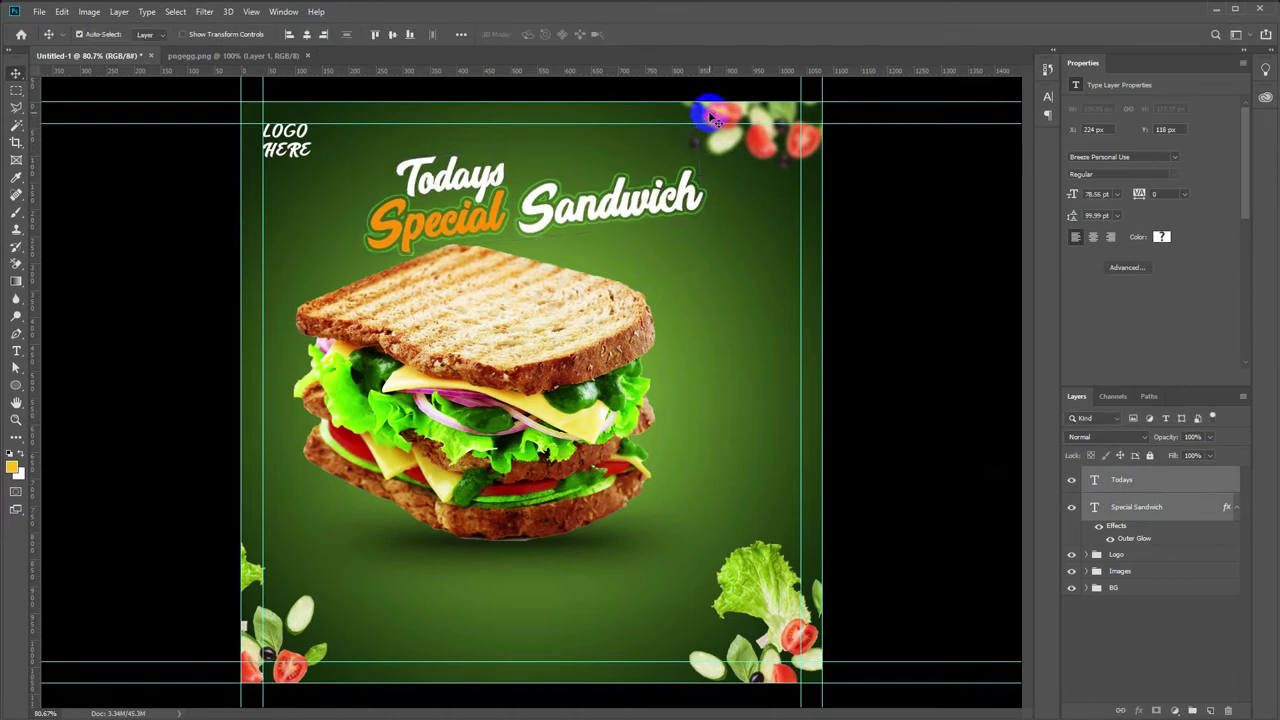
key("ctrl+t")
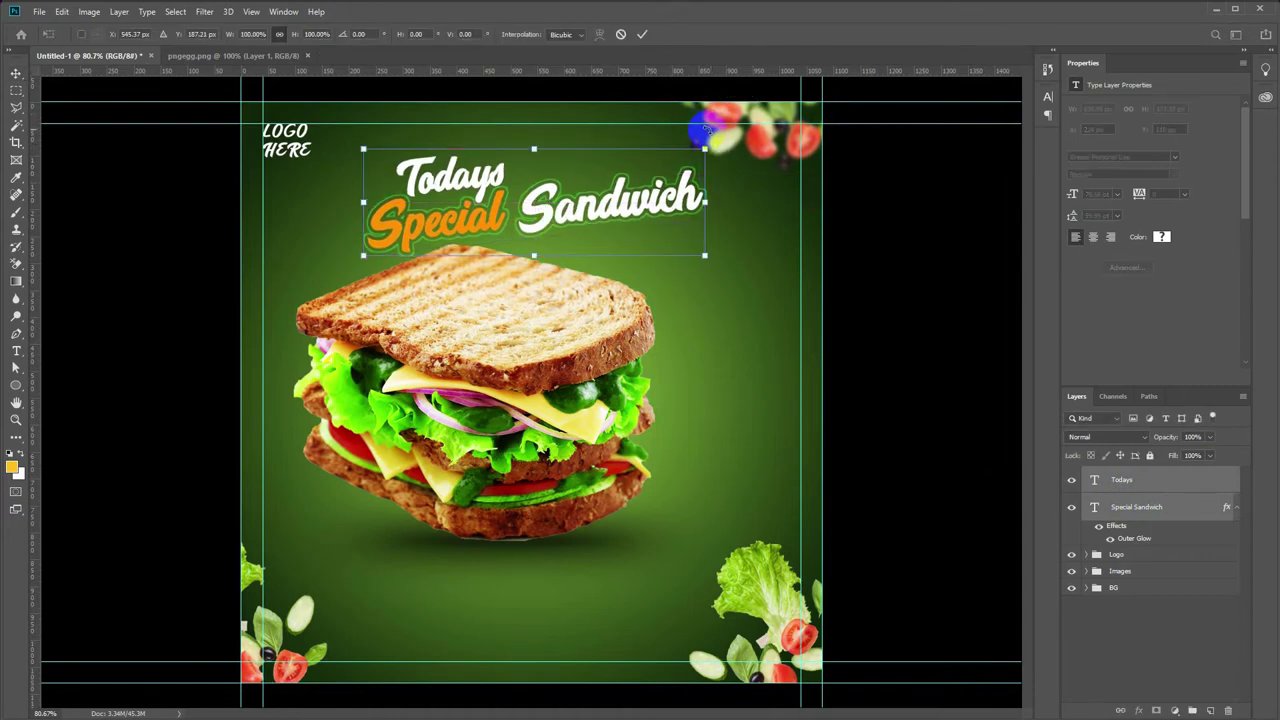
left_click_drag(708, 128, 702, 116)
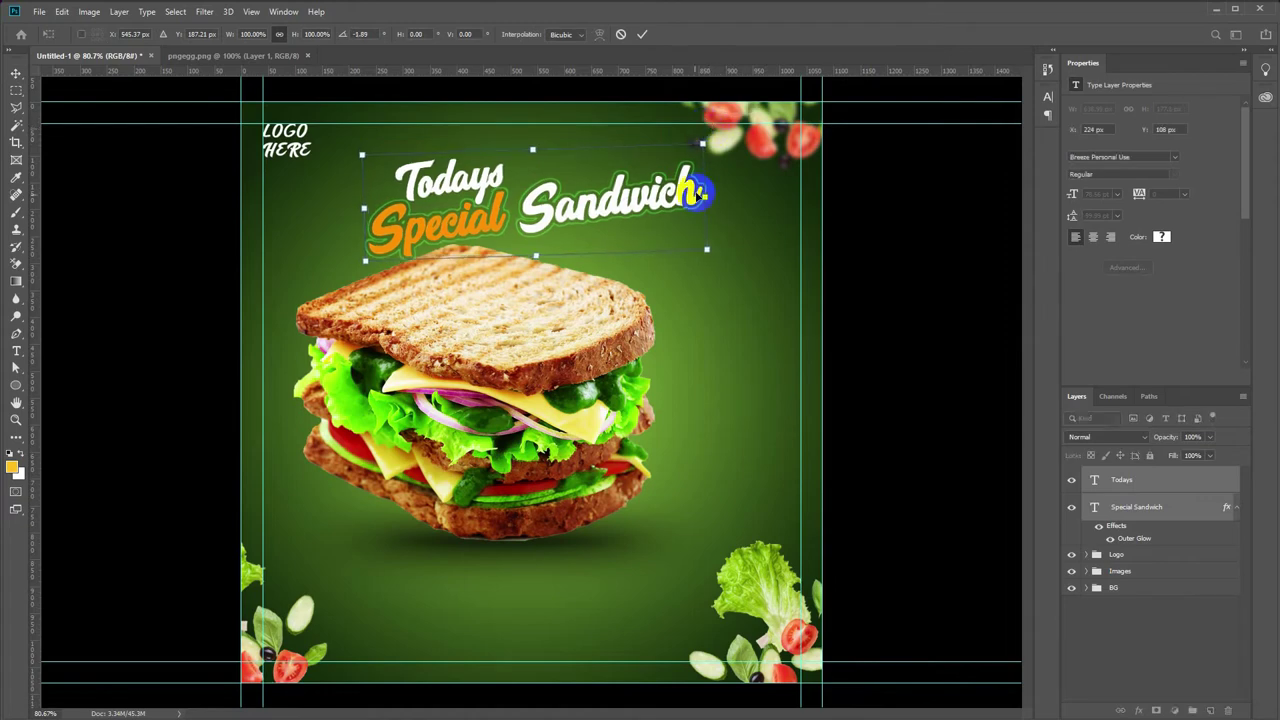
key("Return")
left_click_drag(578, 207, 580, 198)
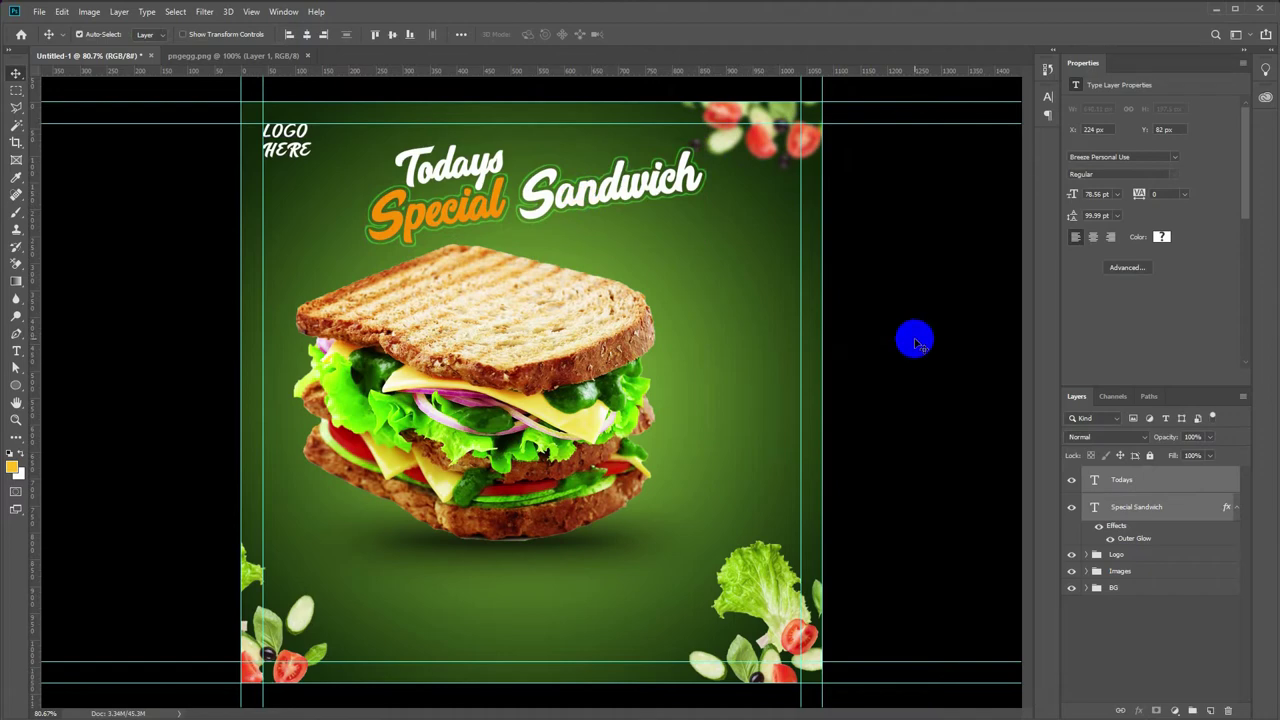
- Group the Todays and Special Sandwich layers into a group named 'Texts'
left_click(1124, 525)
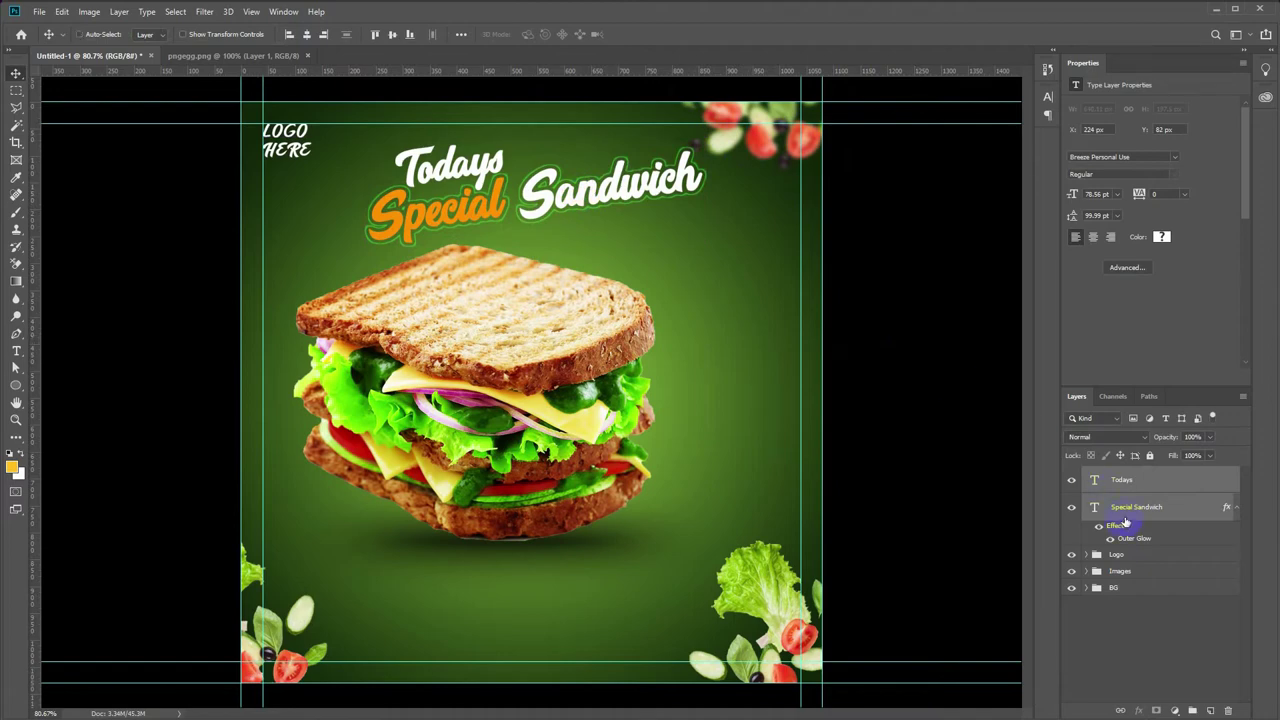
key("ctrl+g")
type("Texts")
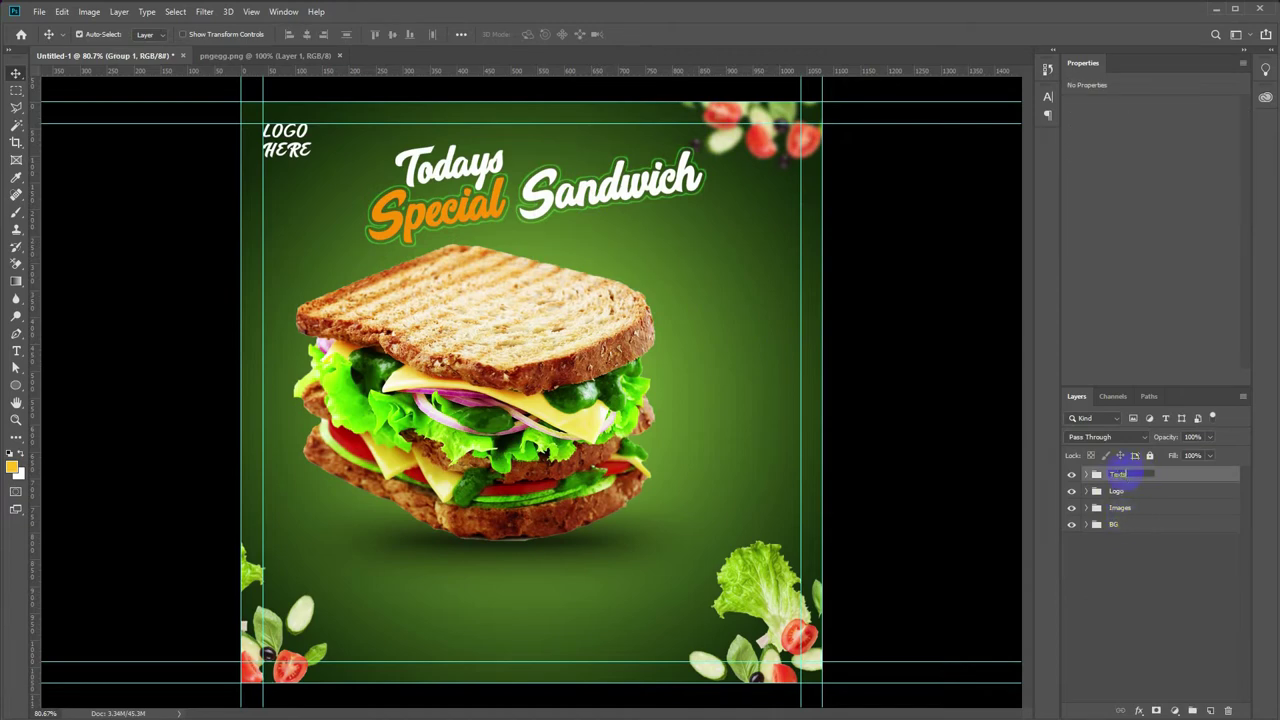
key("Return")
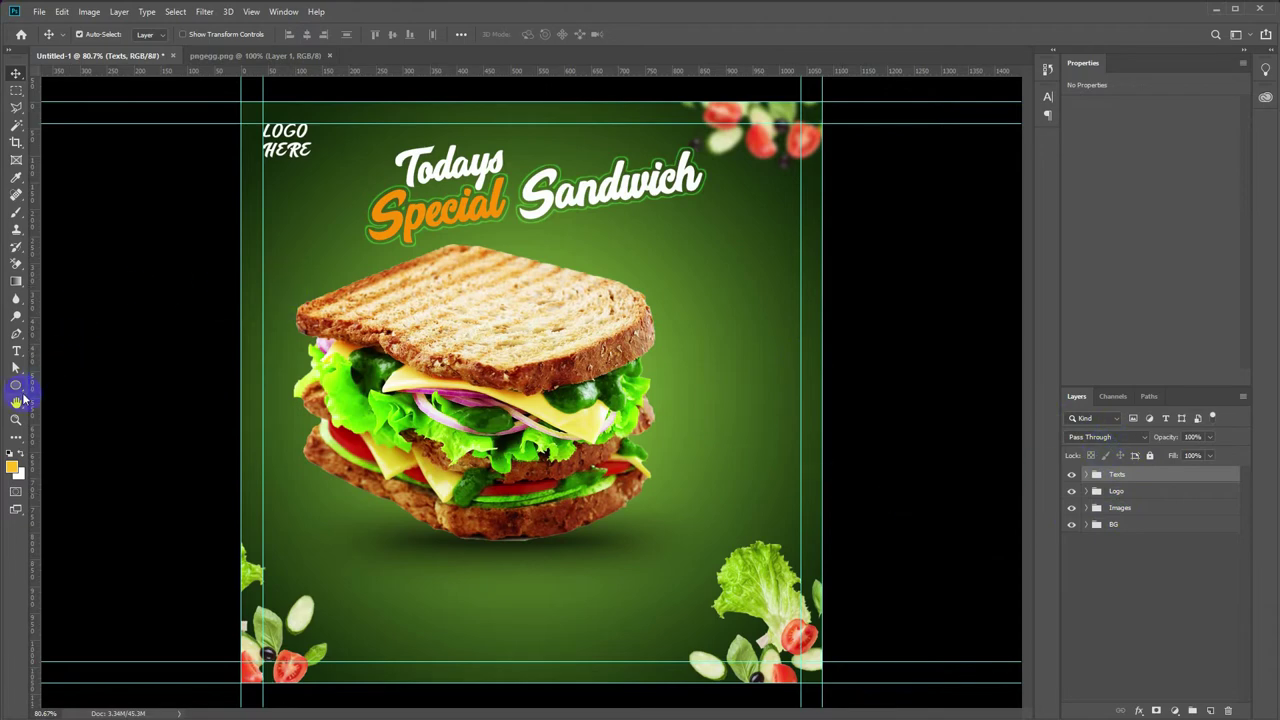
- Choose the thought-bubble cloud from the Custom Shape tool's gallery
left_click(16, 387)
left_click(75, 448)
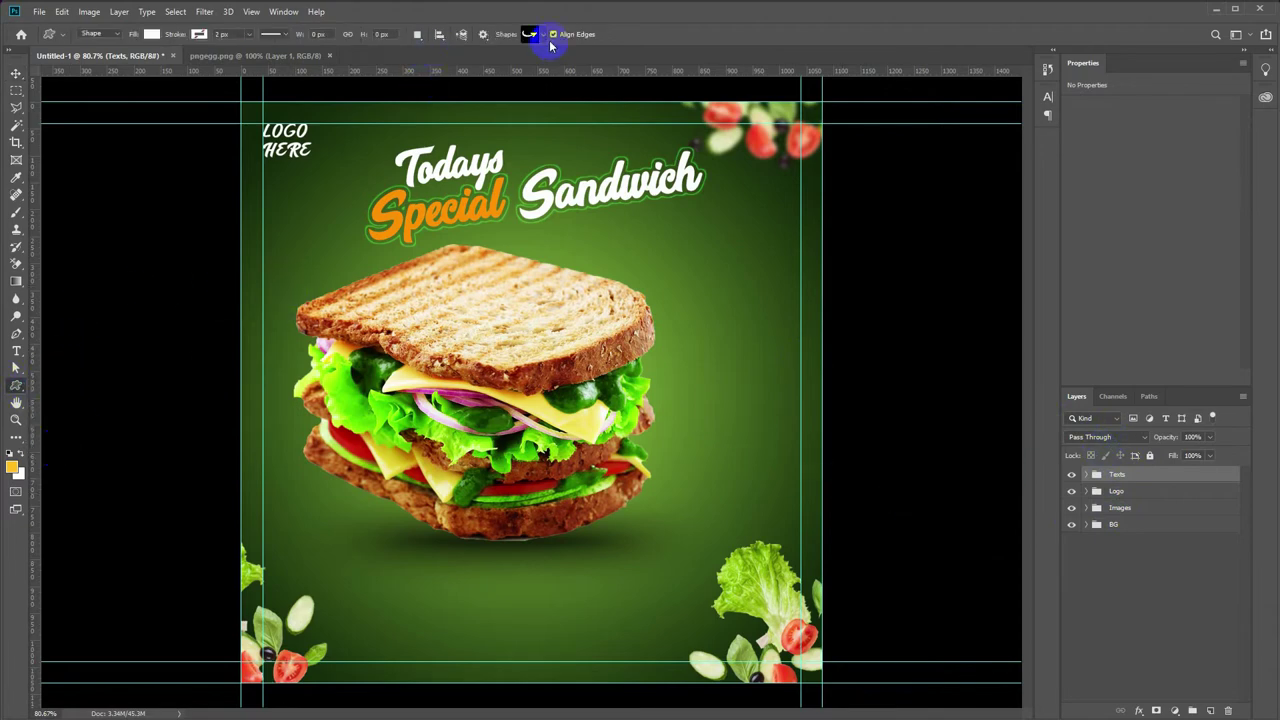
left_click(540, 36)
scroll(588, 318, "down", 2)
scroll(590, 320, "down", 2)
scroll(593, 324, "down", 2)
scroll(593, 324, "down", 4)
scroll(593, 324, "down", 4)
scroll(590, 324, "down", 3)
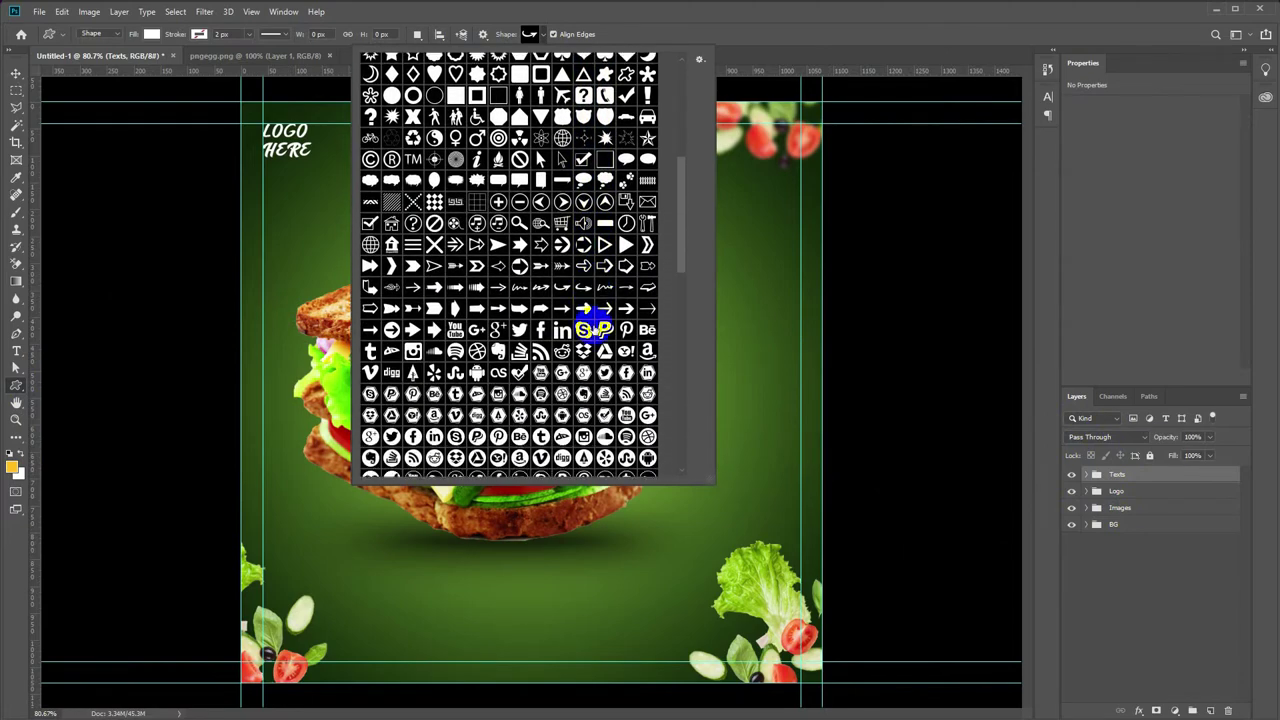
scroll(594, 326, "down", 3)
scroll(594, 327, "down", 3)
scroll(594, 328, "down", 2)
scroll(594, 330, "down", 3)
scroll(592, 326, "down", 2)
scroll(590, 323, "down", 2)
scroll(590, 321, "down", 3)
scroll(596, 320, "down", 2)
scroll(593, 324, "down", 2)
scroll(594, 325, "down", 2)
scroll(595, 326, "down", 2)
scroll(596, 327, "down", 2)
scroll(590, 322, "down", 2)
scroll(586, 325, "down", 2)
scroll(586, 329, "down", 1)
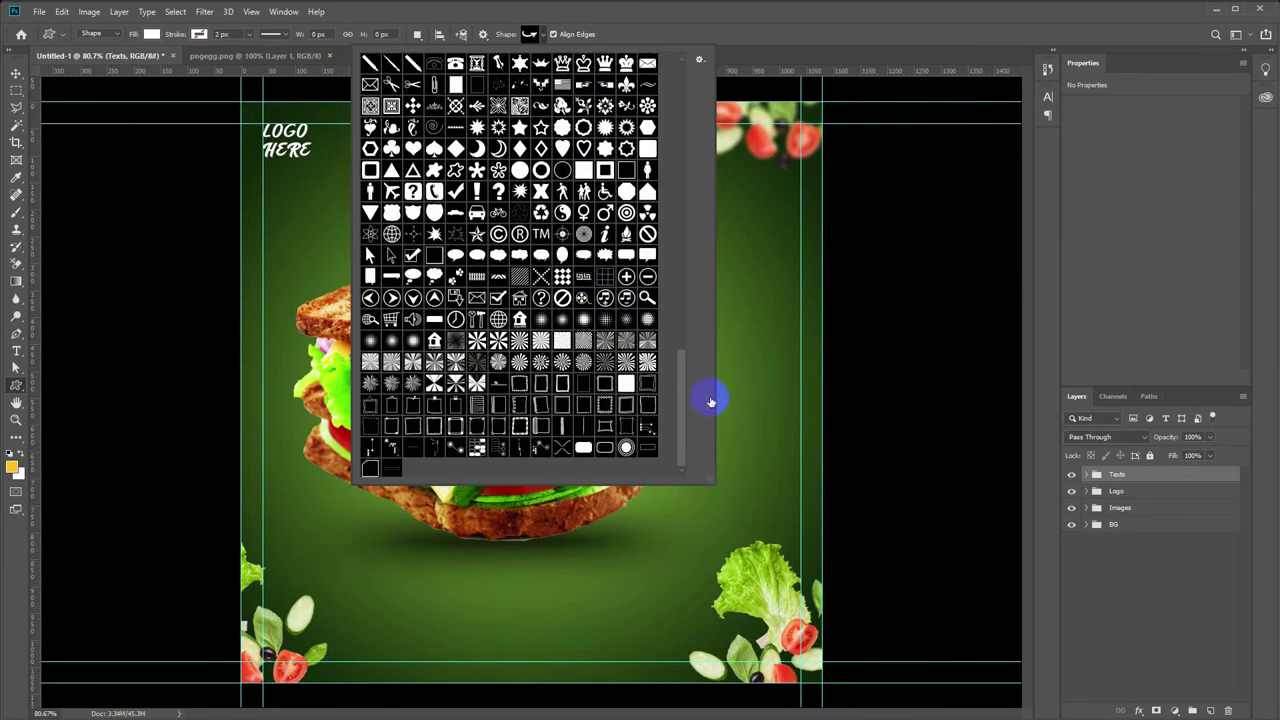
left_click_drag(681, 382, 690, 155)
left_click_drag(678, 201, 686, 148)
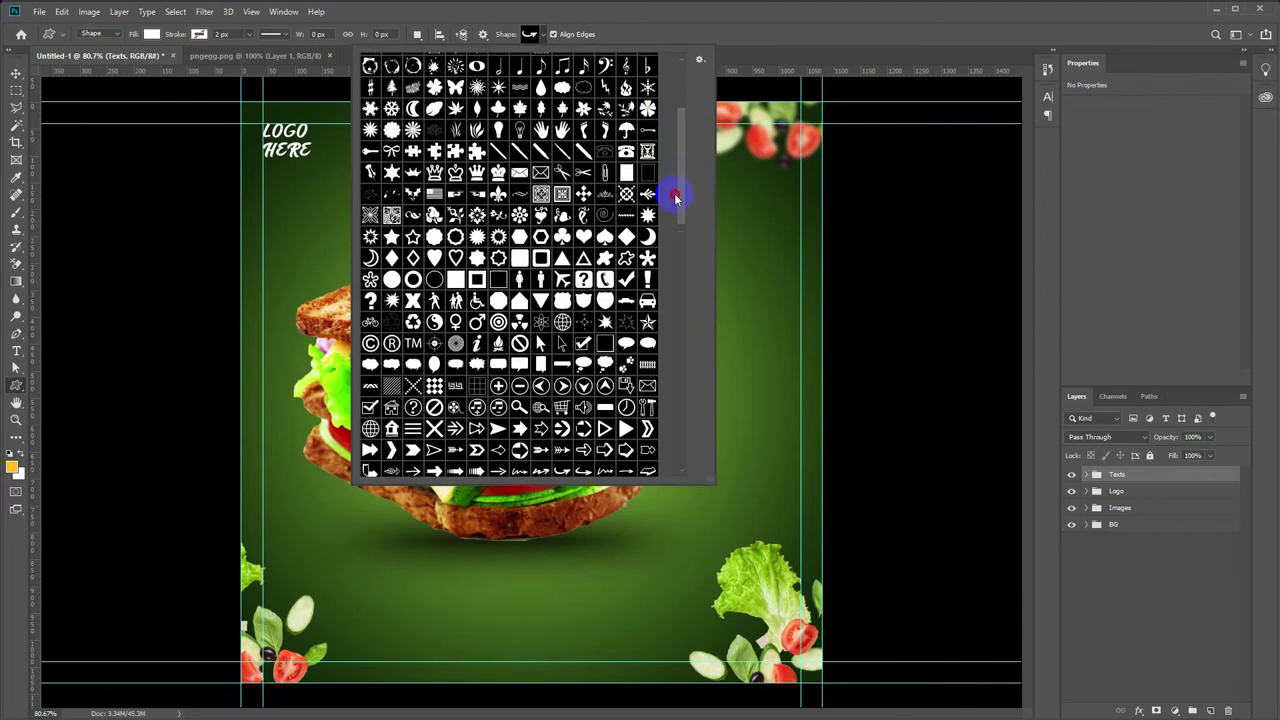
left_click_drag(679, 135, 648, 227)
double_click(605, 267)
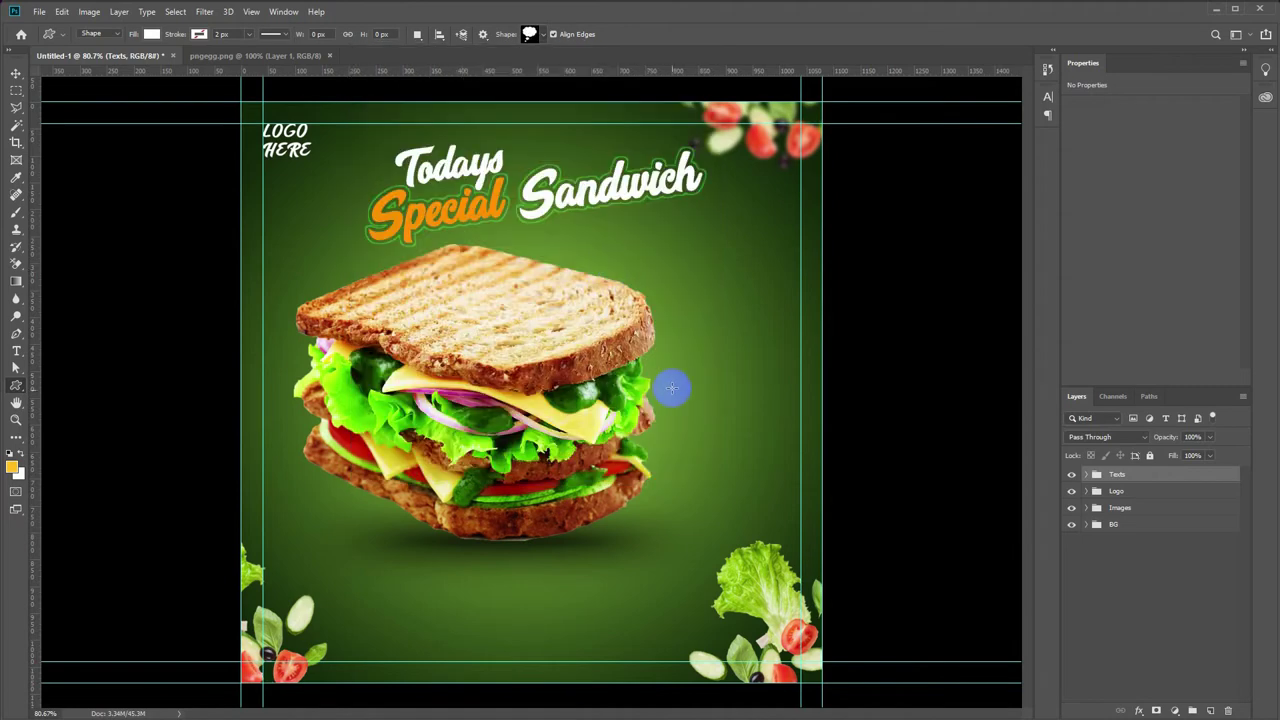
- Draw the cloud right of the sandwich with no fill and a white 2 px outline
left_click(152, 35)
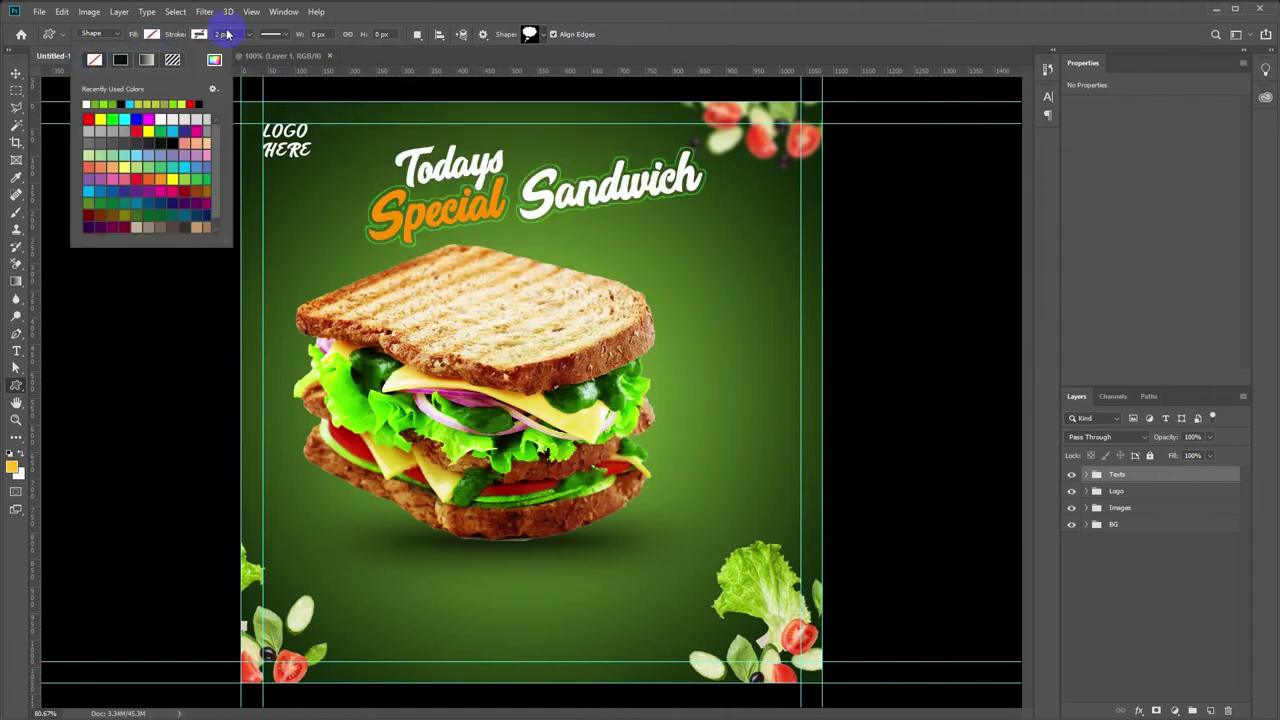
left_click(199, 34)
left_click(133, 104)
left_click(608, 295)
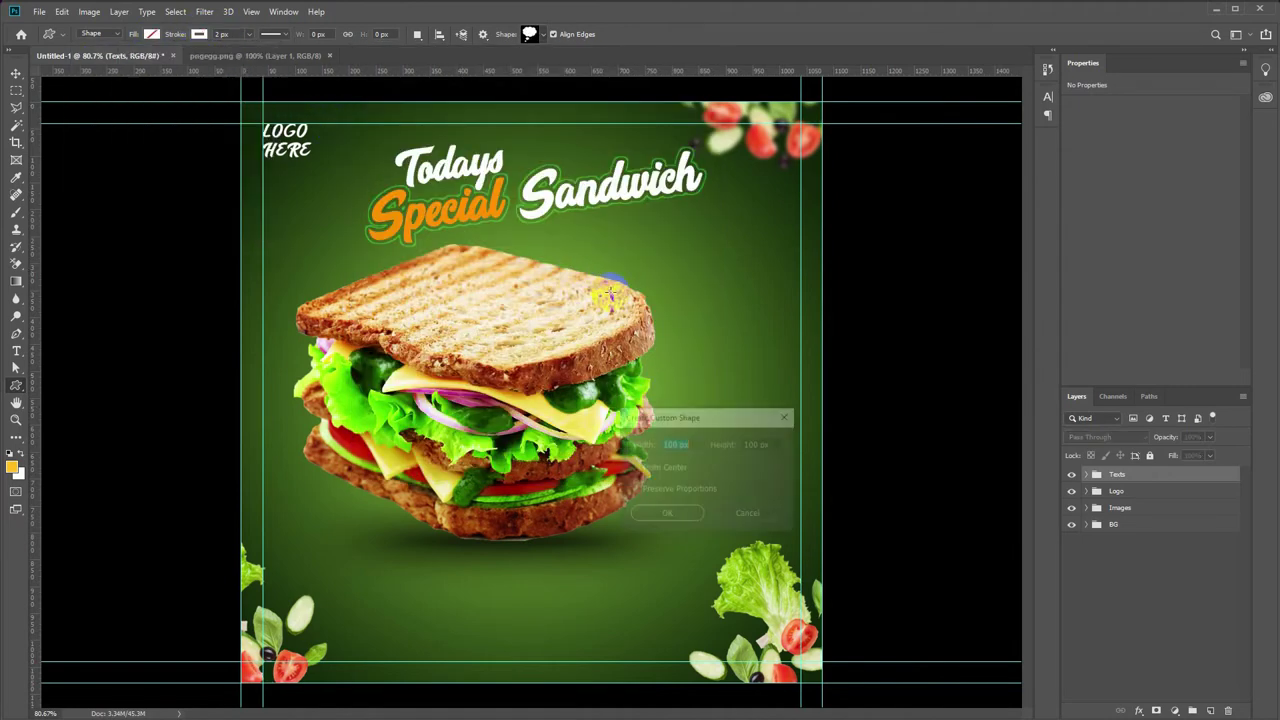
left_click(786, 414)
left_click_drag(709, 429, 783, 251)
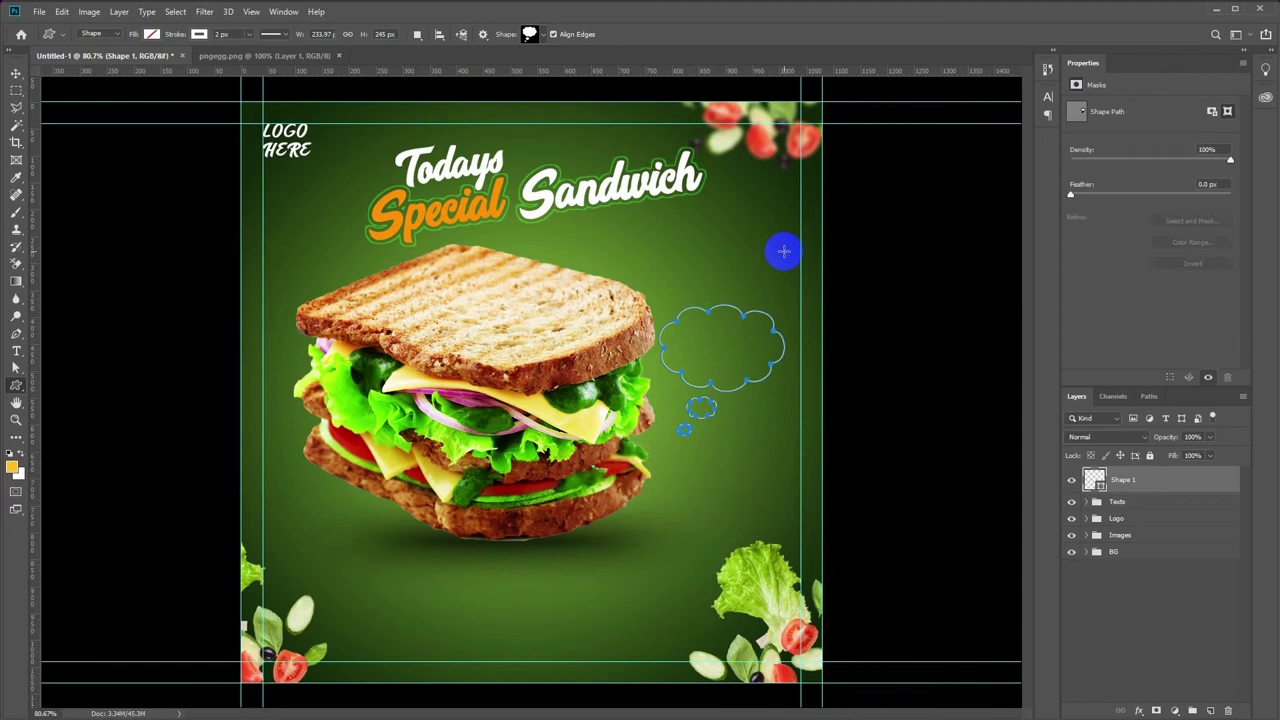
key("v")
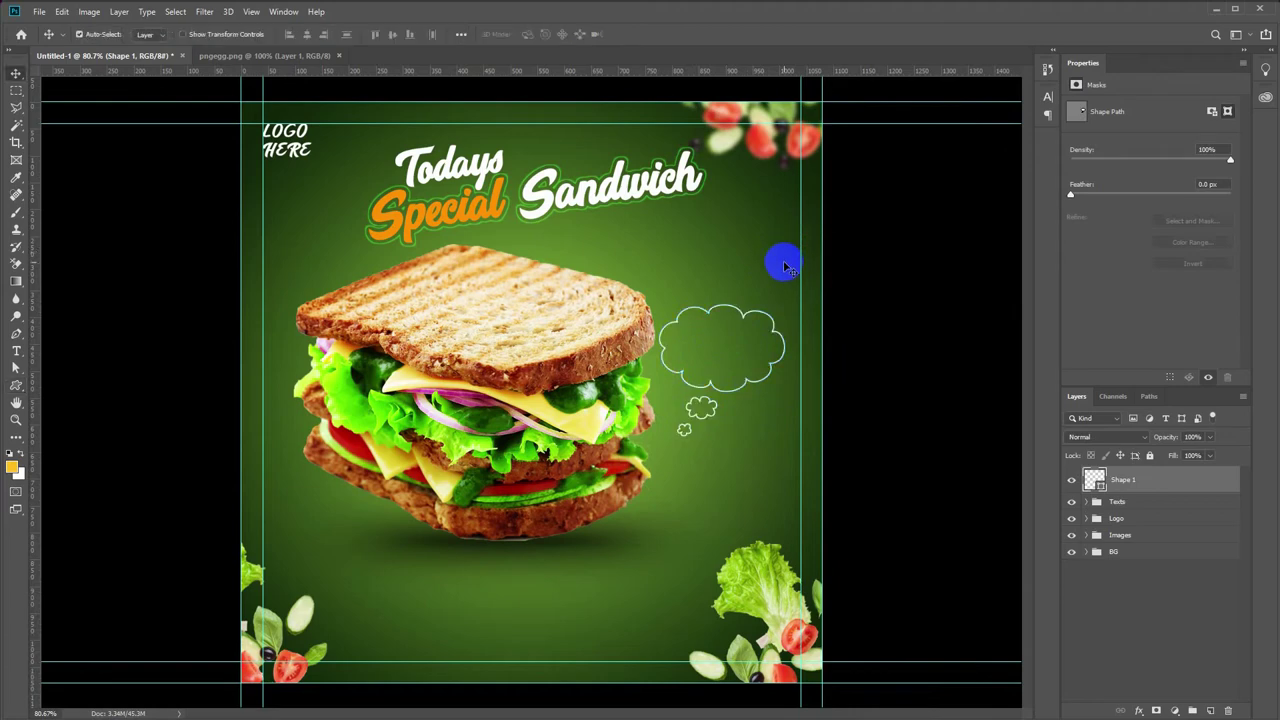
left_click(1118, 536)
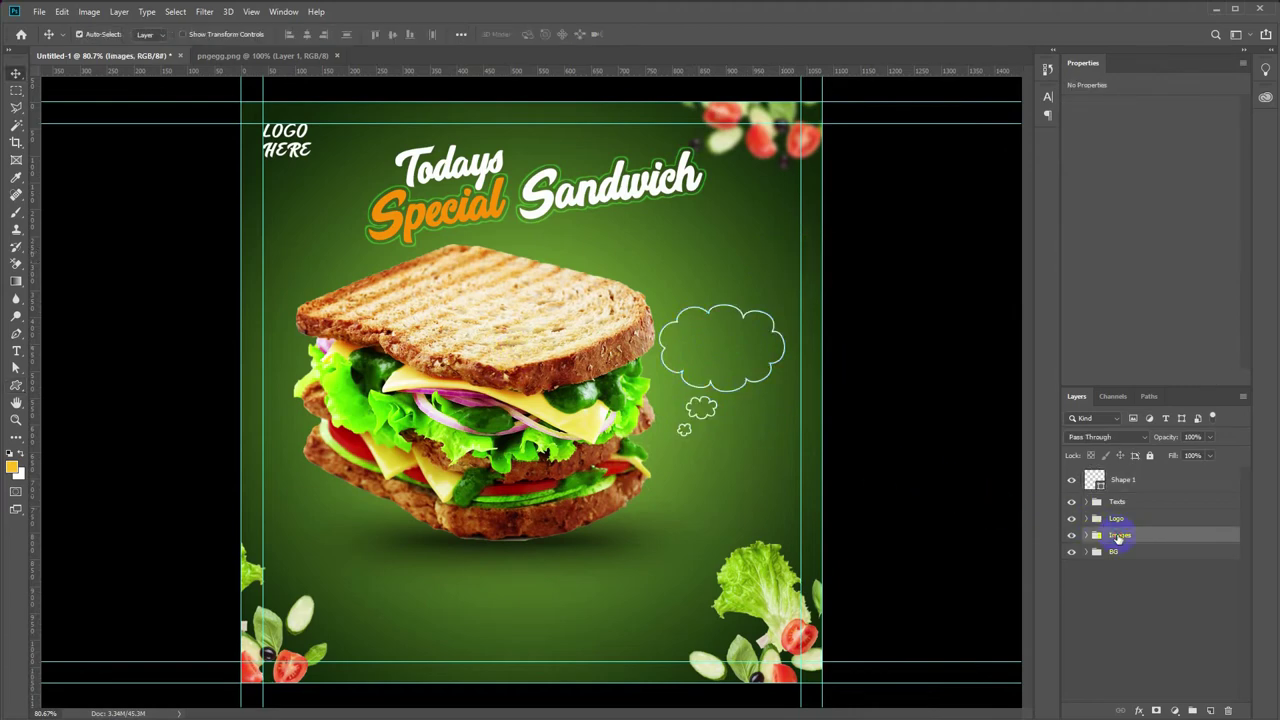
- Nudge the sandwich images slightly to the left
key("ctrl+t")
key("shift+Left")
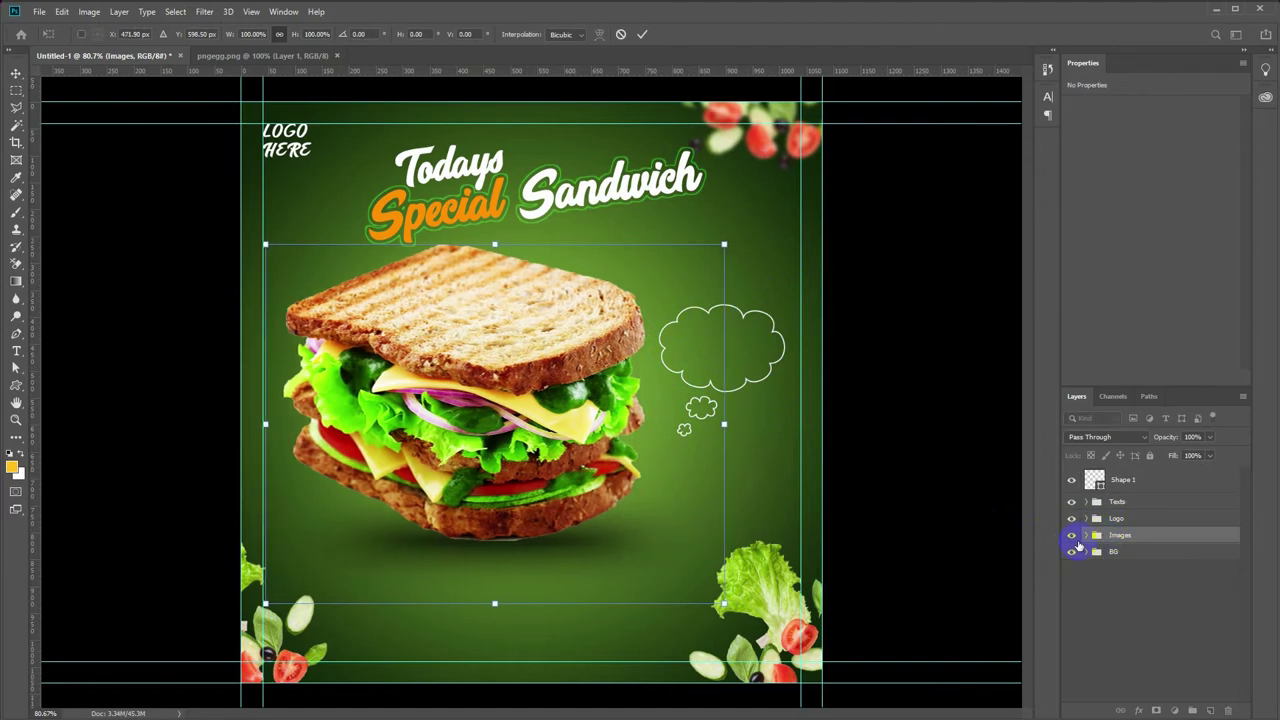
key("Return")
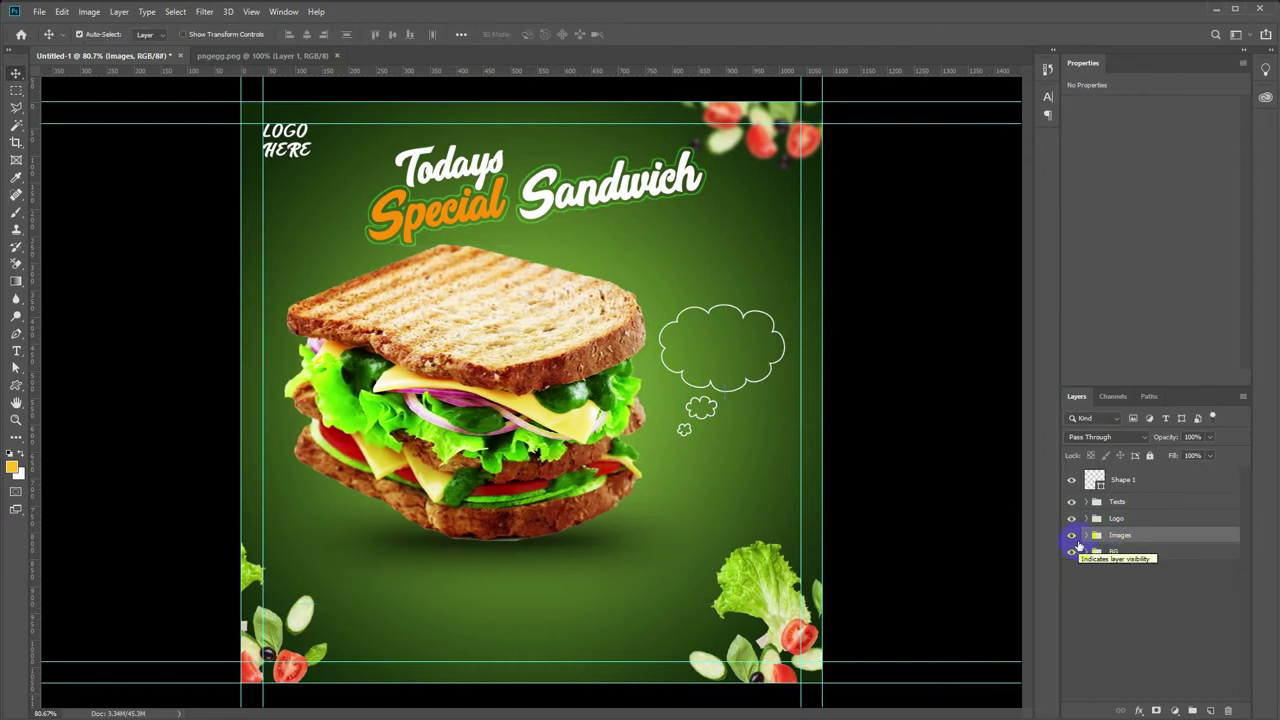
- Type '20' in white Harlow Solid inside the cloud
key("t")
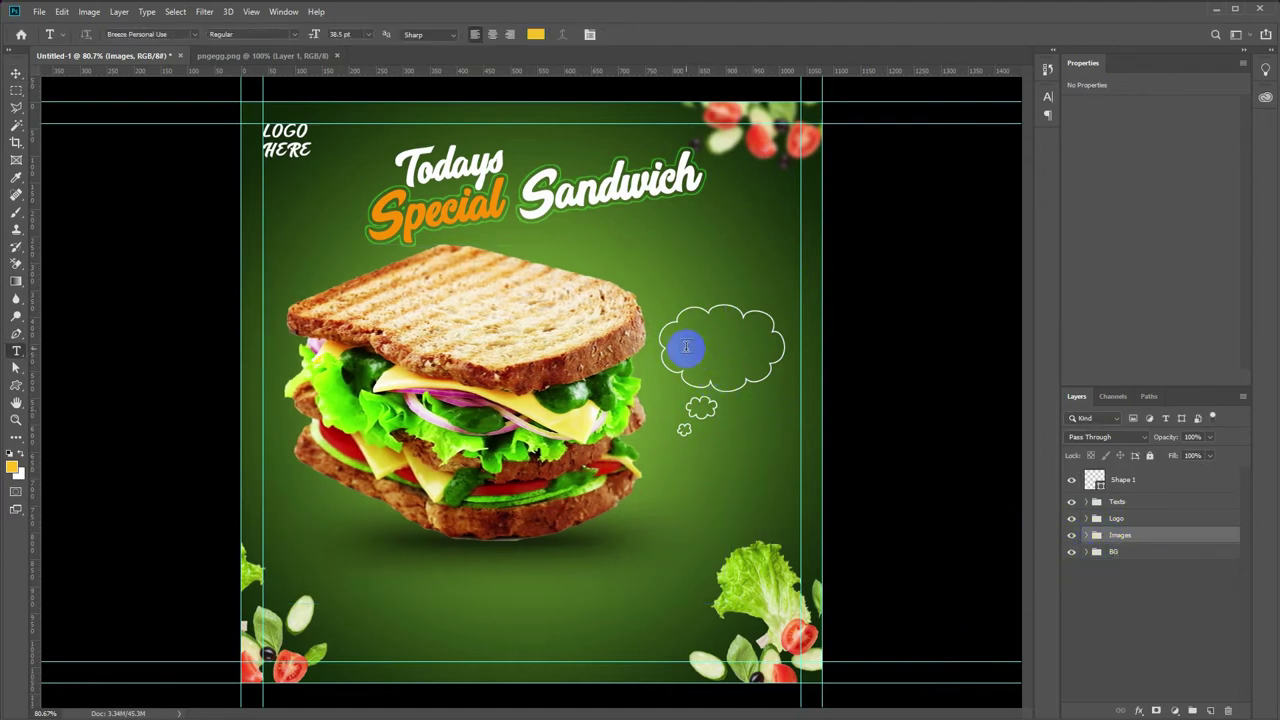
left_click(694, 347)
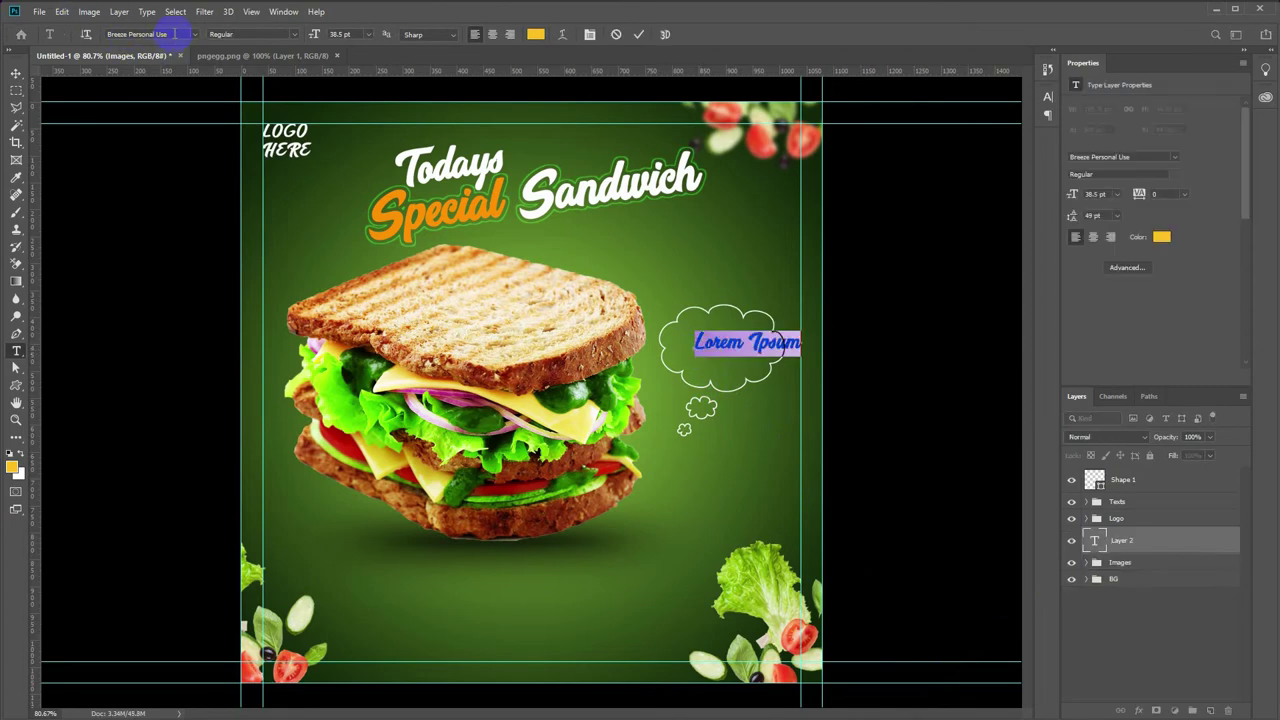
type("har")
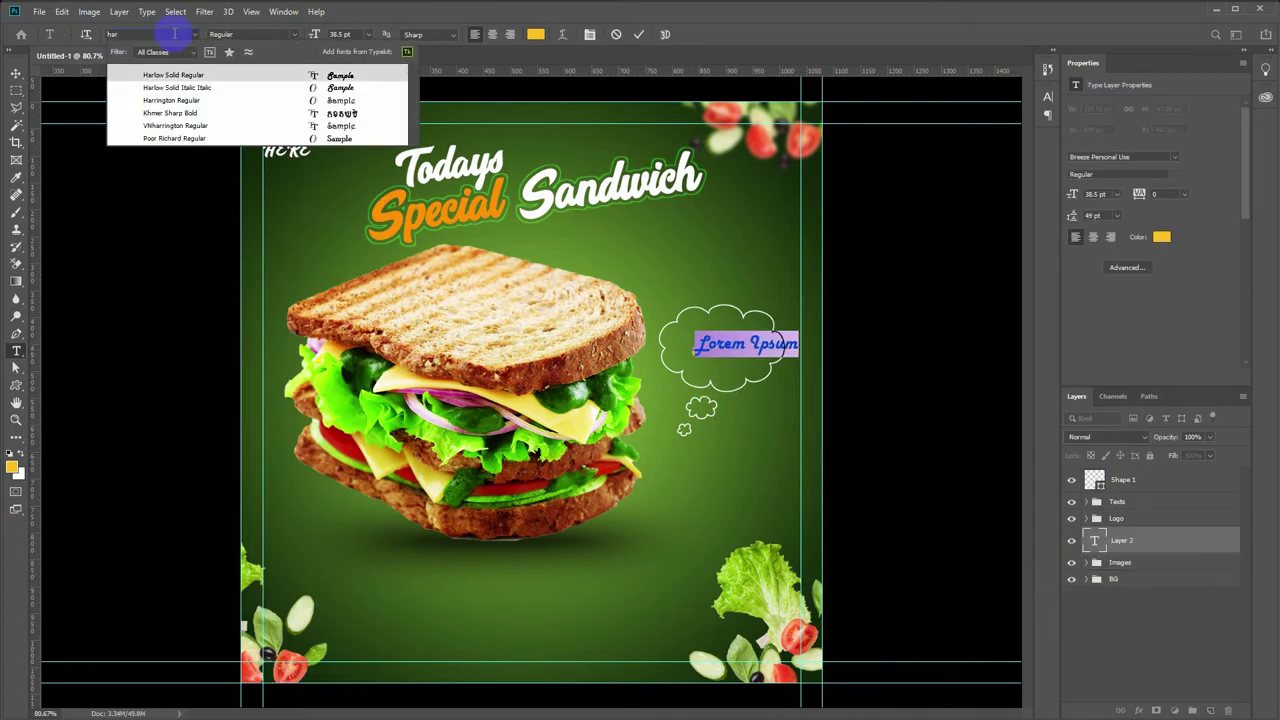
key("Return")
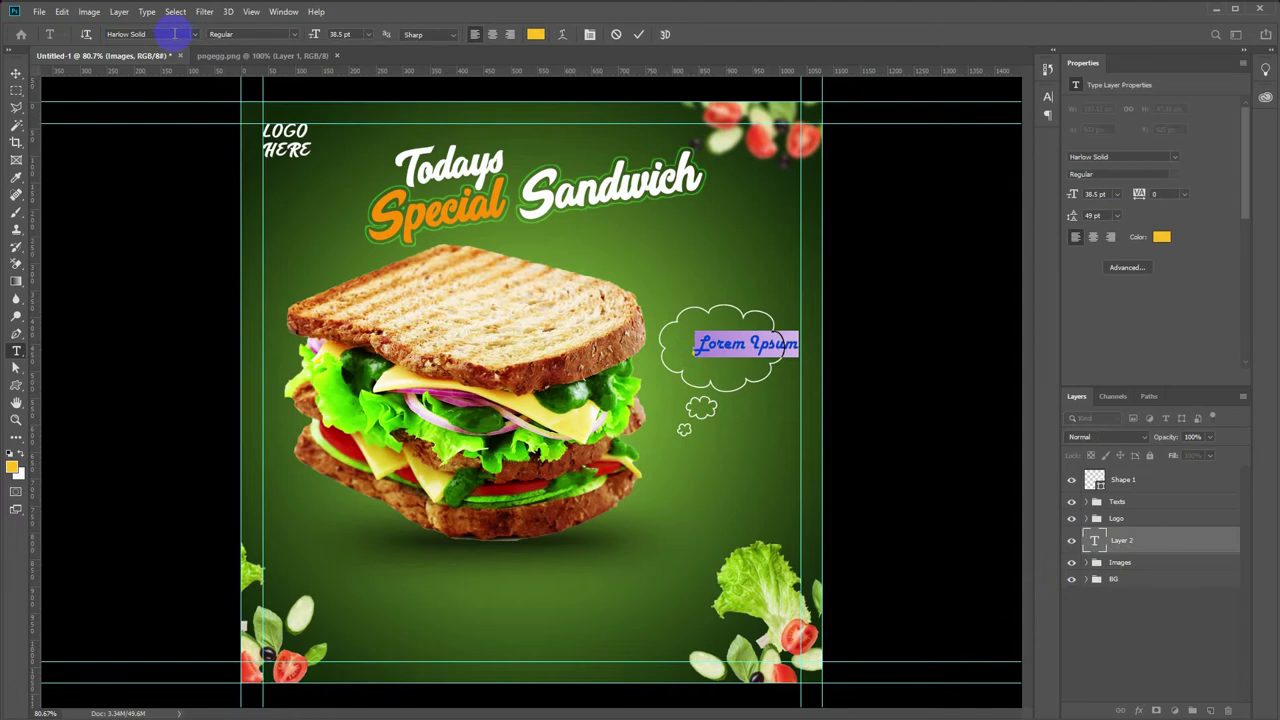
type("20")
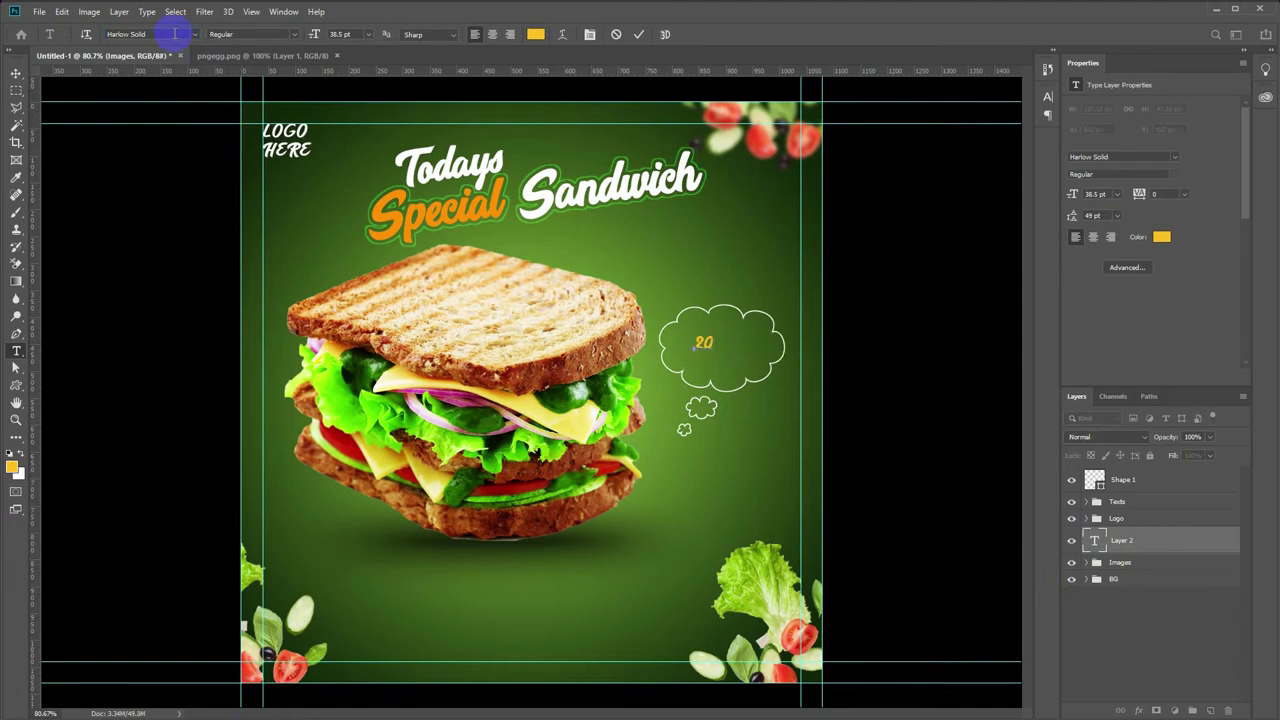
left_click_drag(694, 348, 712, 343)
left_click(536, 34)
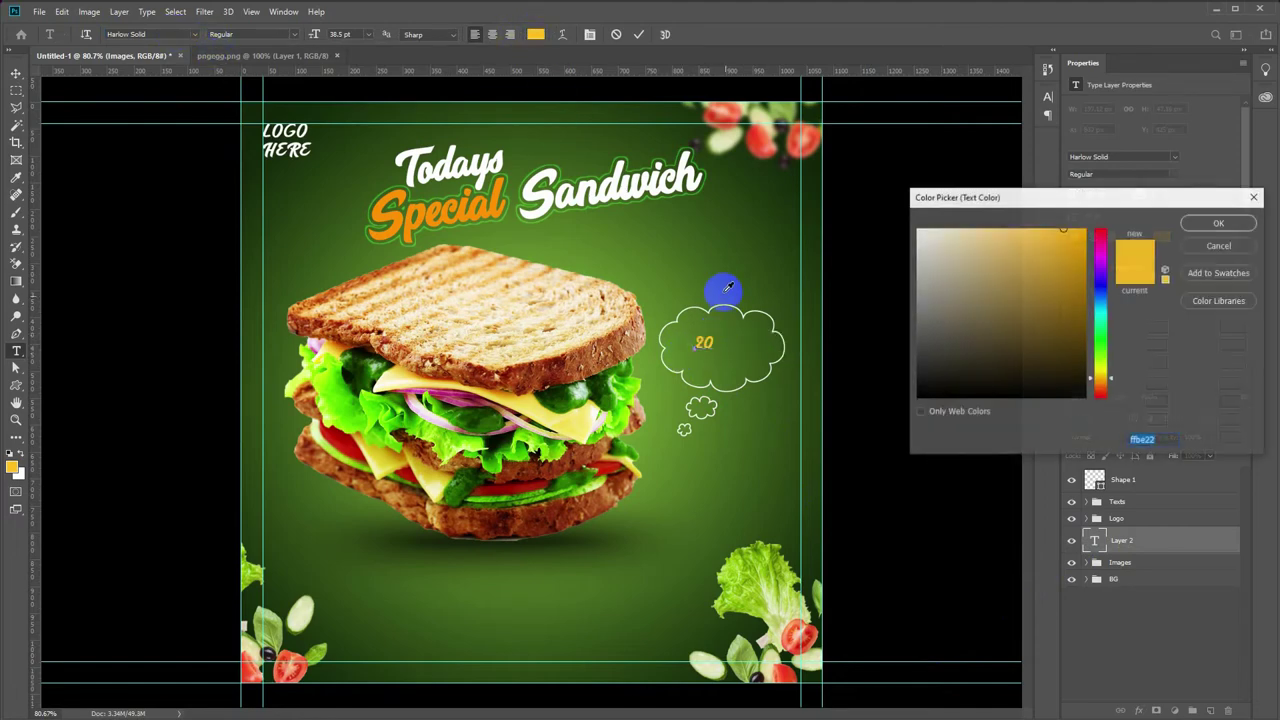
left_click(918, 230)
left_click(1195, 222)
left_click(640, 34)
- Enlarge the '20' to about twice its size
key("ctrl+t")
left_click_drag(697, 321, 724, 318)
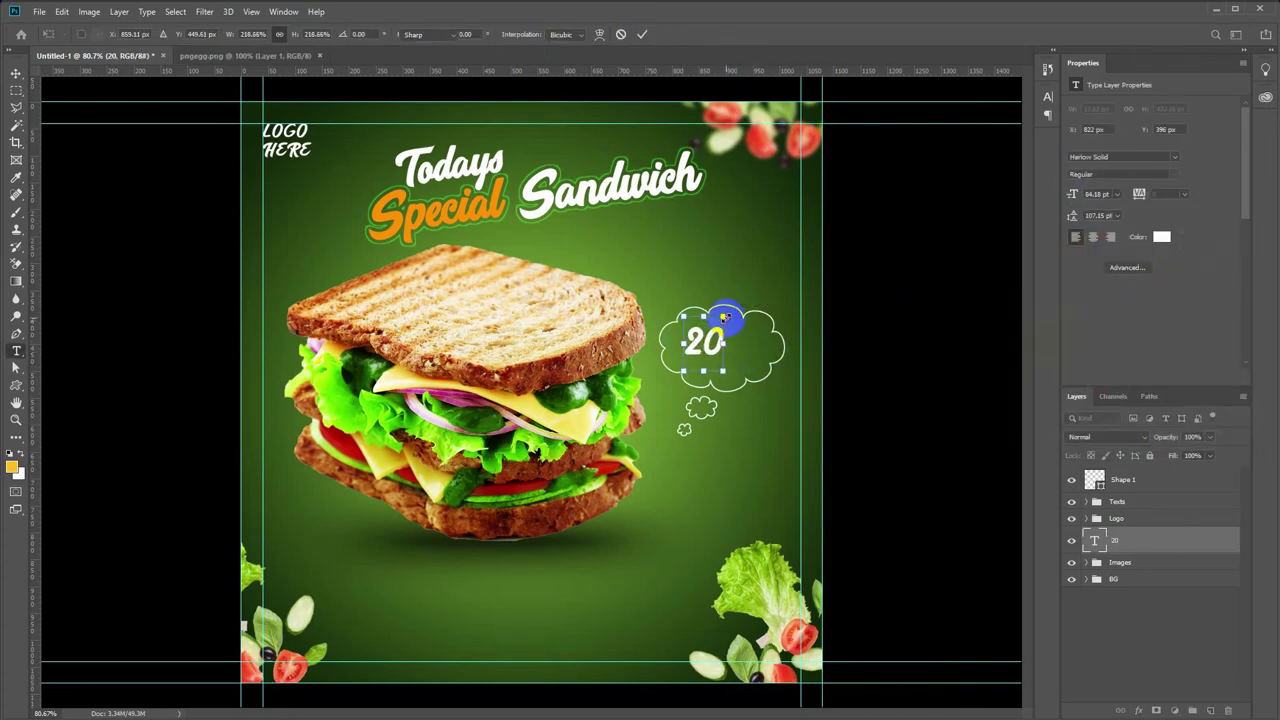
key("Return")
left_click(740, 338)
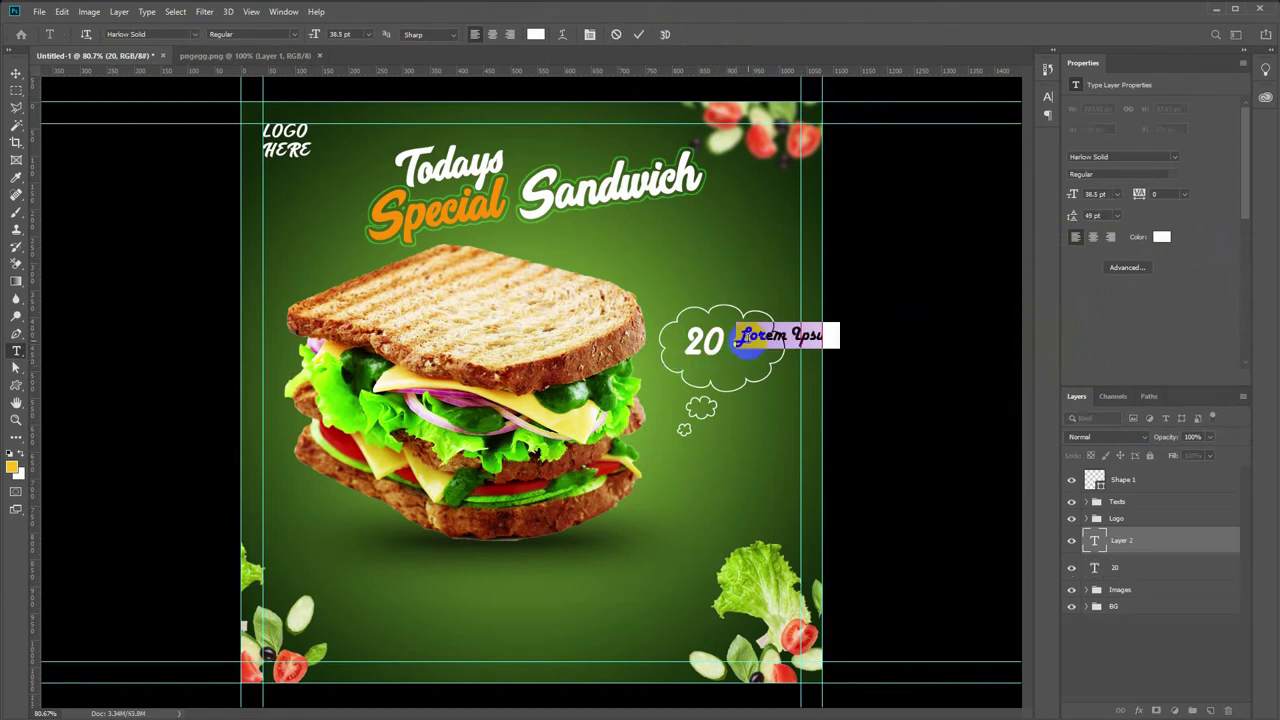
- Add a '%' sign and a separate 'off' text layer beside the 20
type("%")
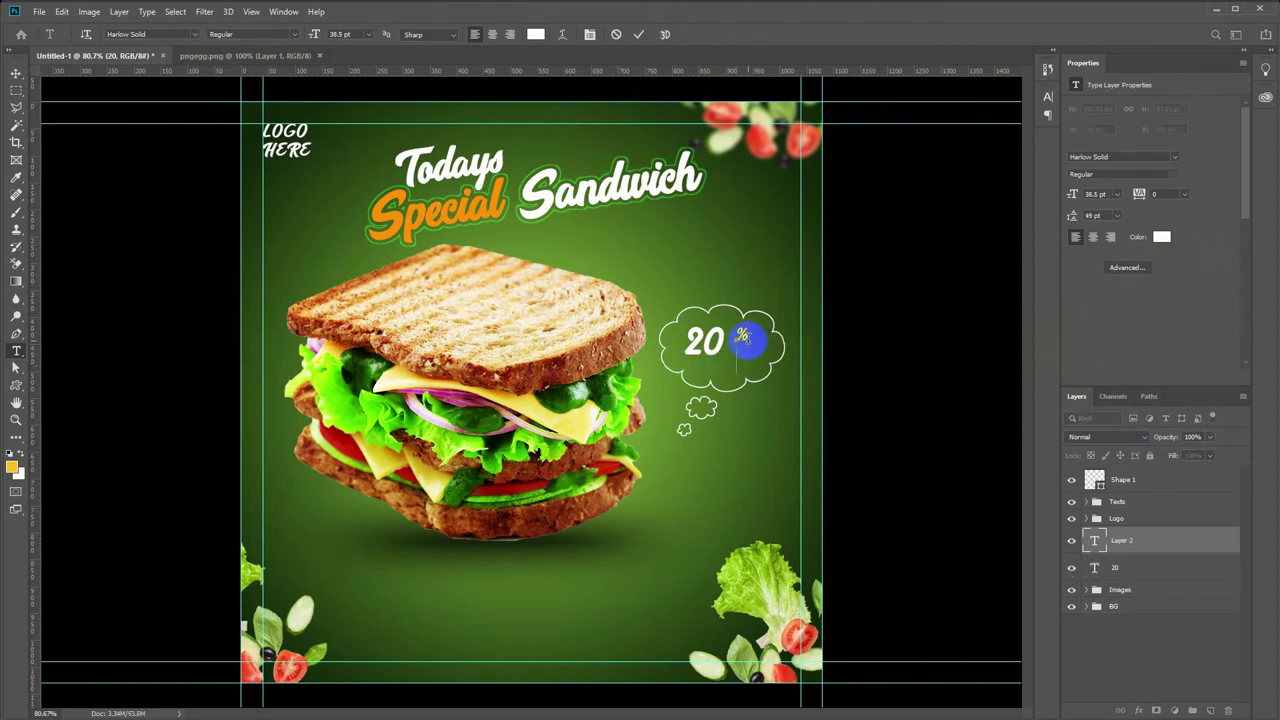
key("ctrl+Return")
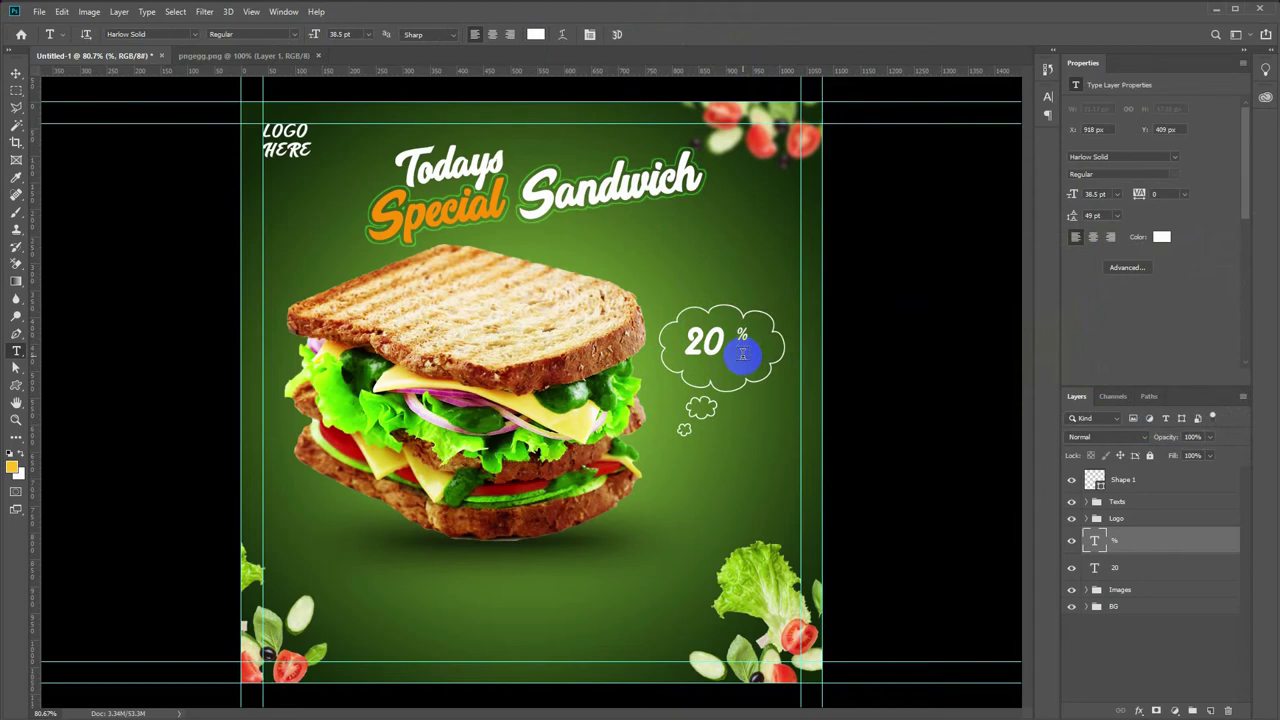
left_click(742, 354)
type("off")
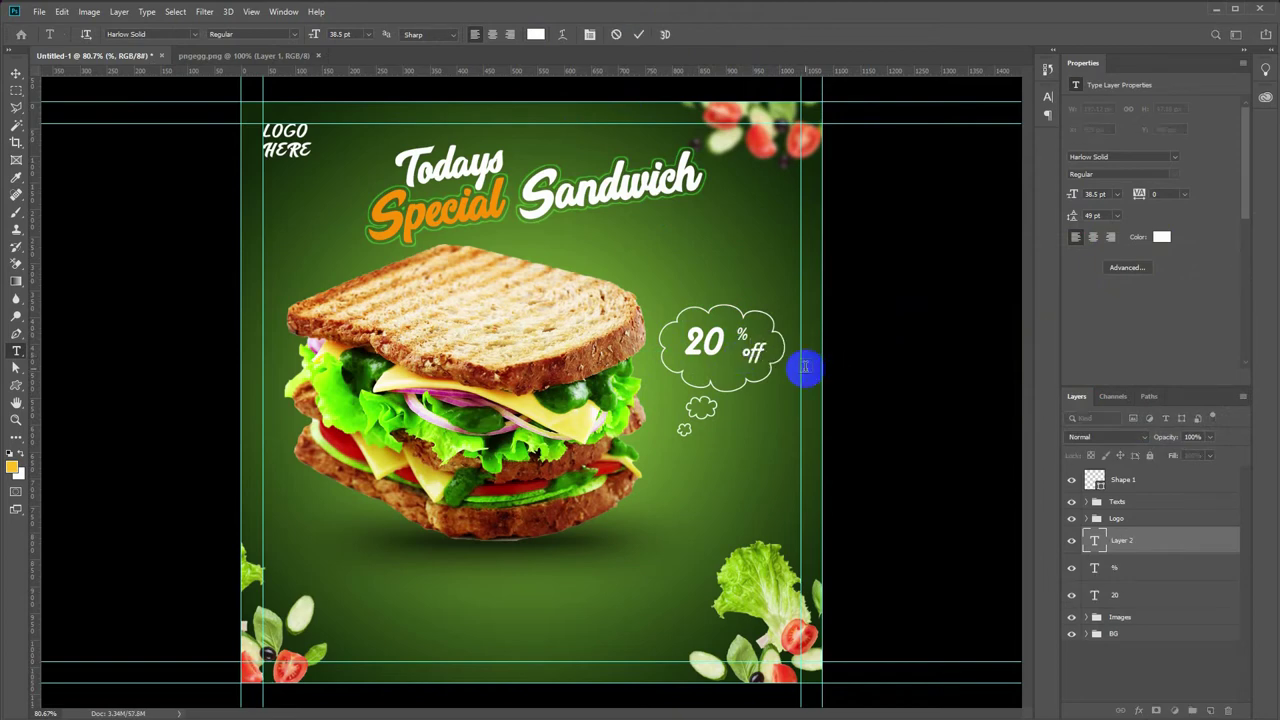
key("ctrl+Return")
- Move the 'off' text up next to the 20 and shrink it to about 76%
key("v")
left_click_drag(760, 350, 742, 335)
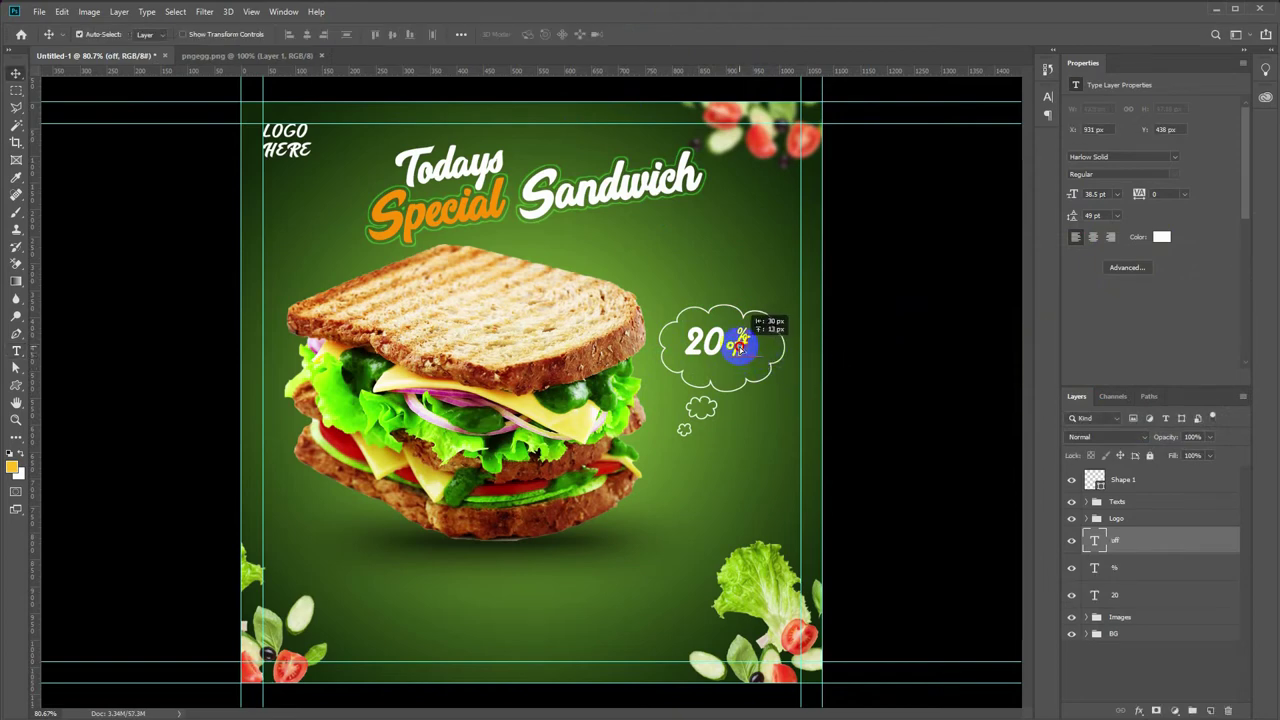
key("ctrl+t")
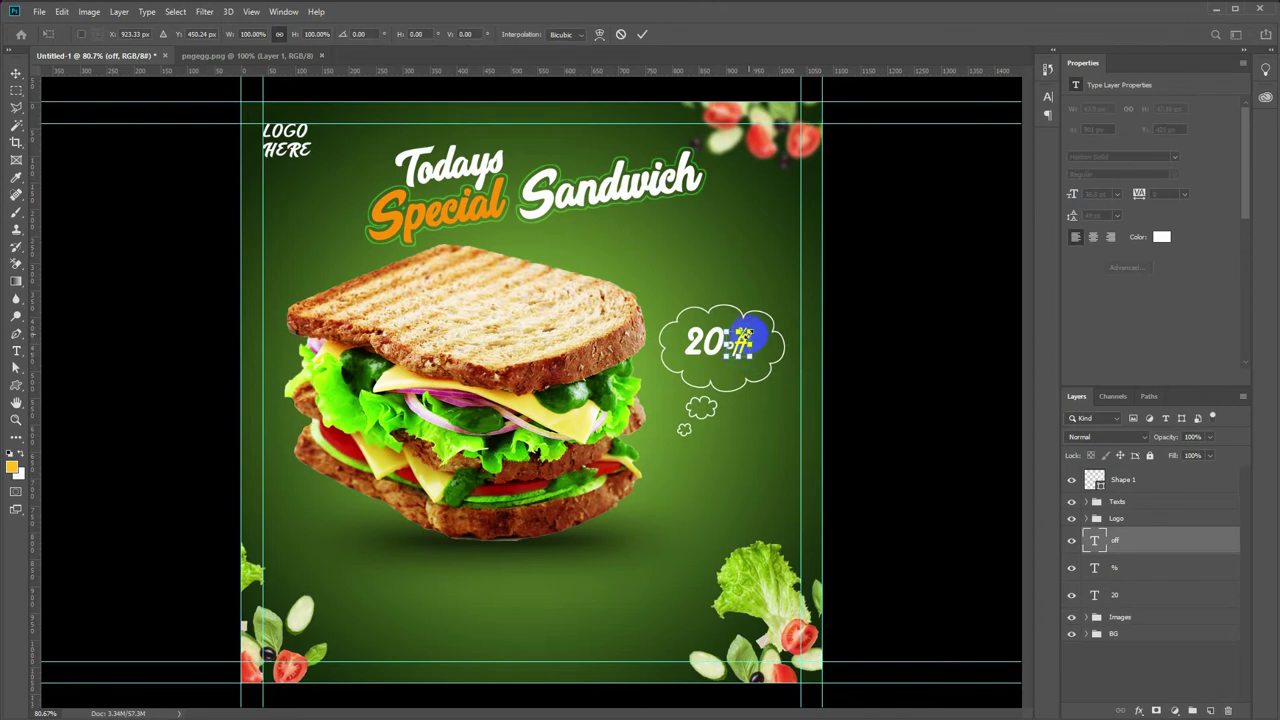
left_click_drag(749, 329, 735, 337)
key("Return")
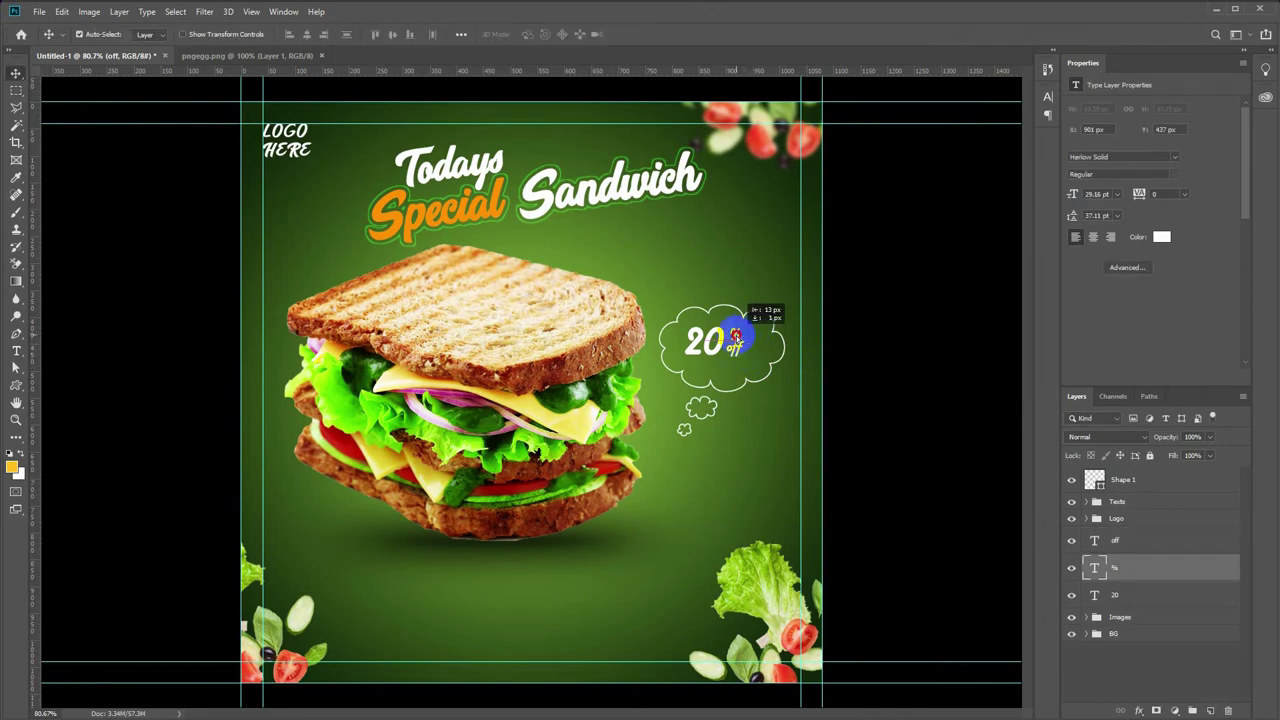
- Recolour the % sign with the orange sampled from the word 'Special'
double_click(737, 334)
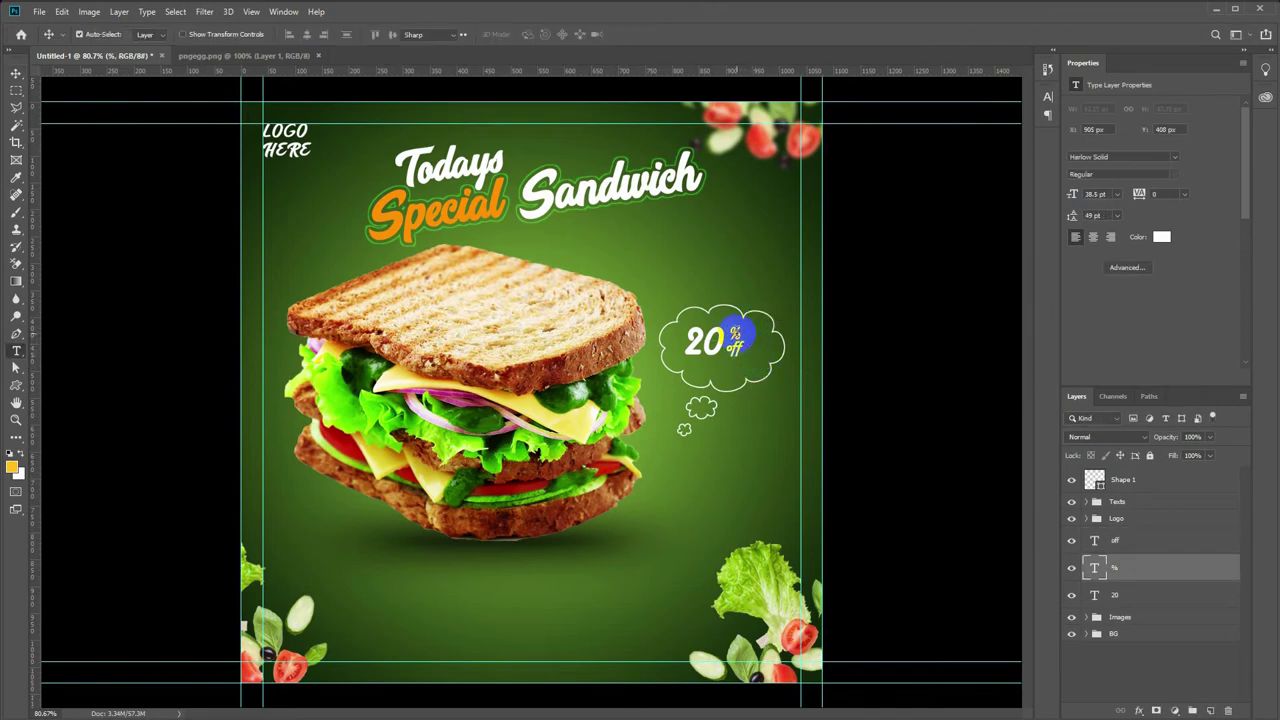
left_click(535, 34)
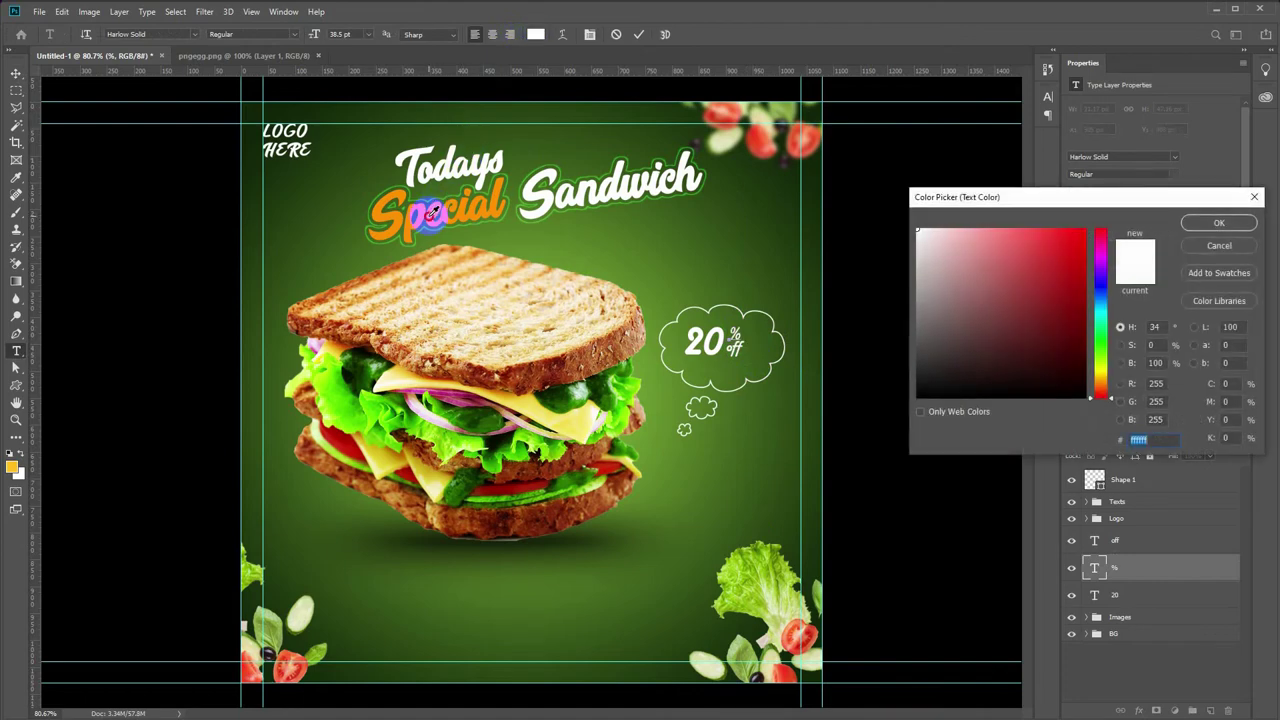
left_click(435, 222)
key("Return")
key("ctrl+Return")
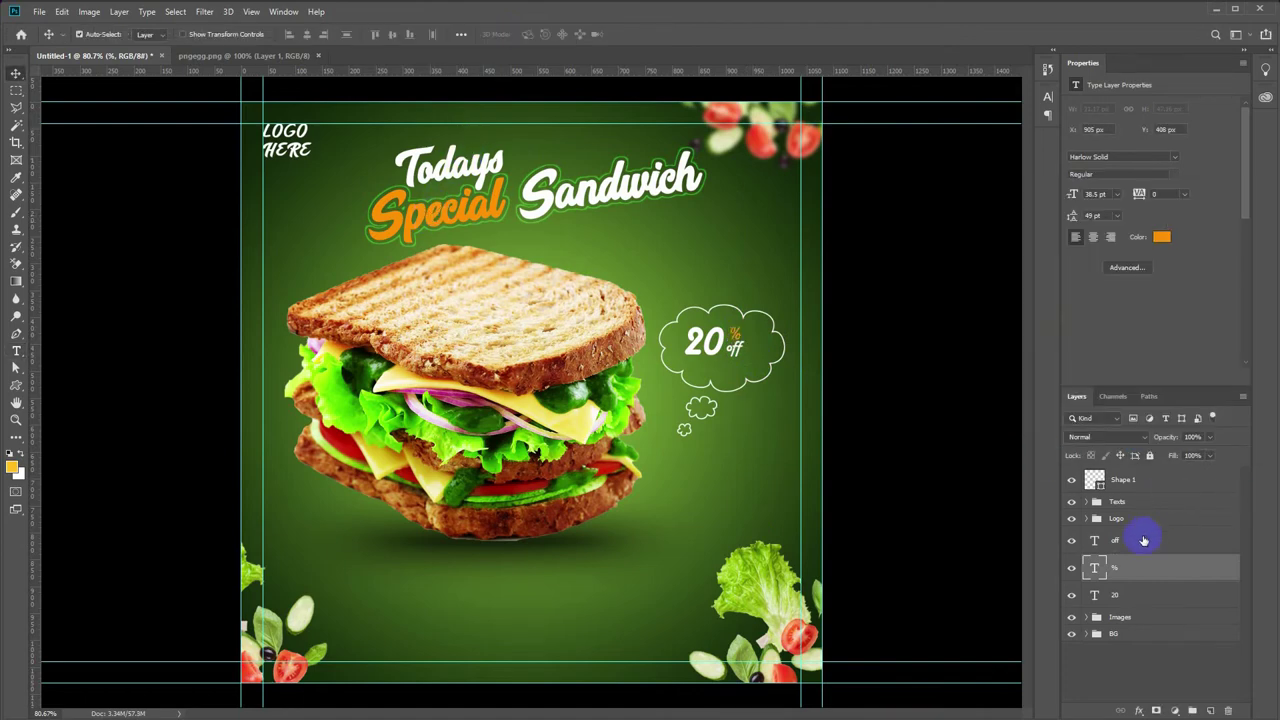
- Stack the off, % and 20 layers above Shape 1 in the Layers panel
left_click(1140, 542, "shift")
left_click_drag(1140, 542, 1143, 474)
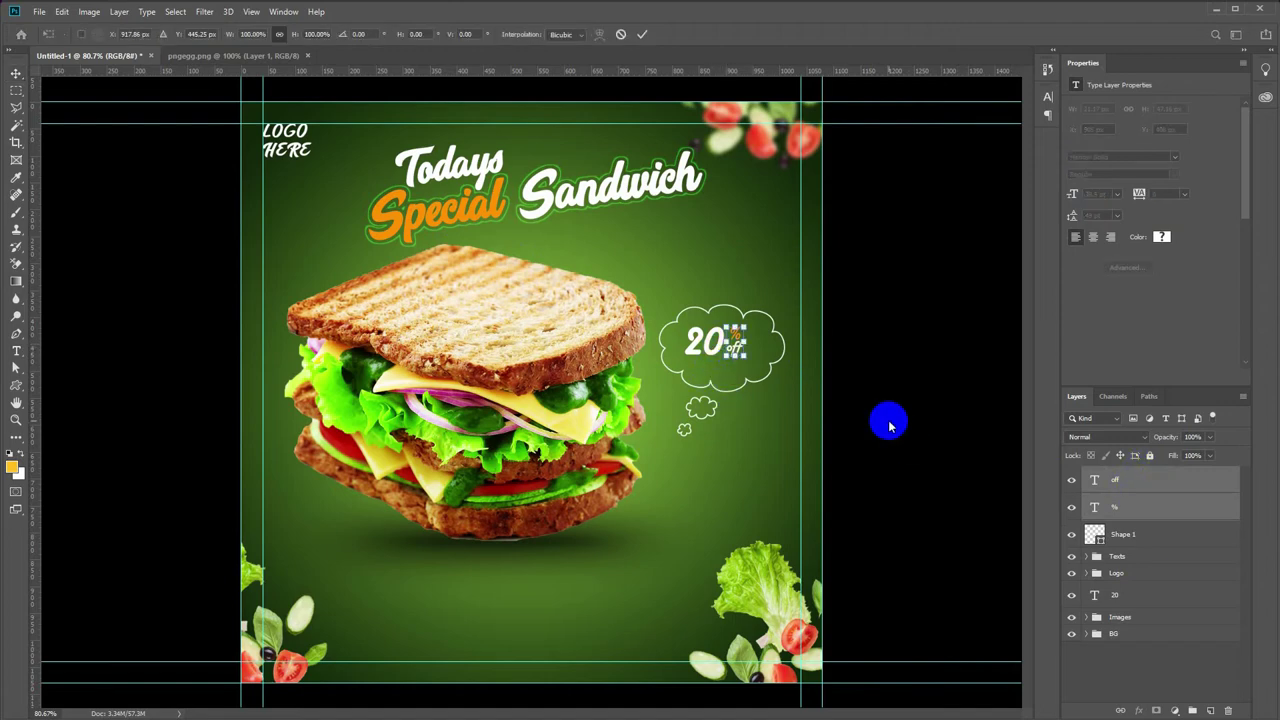
left_click(720, 350, "ctrl")
left_click_drag(1100, 595, 1108, 515)
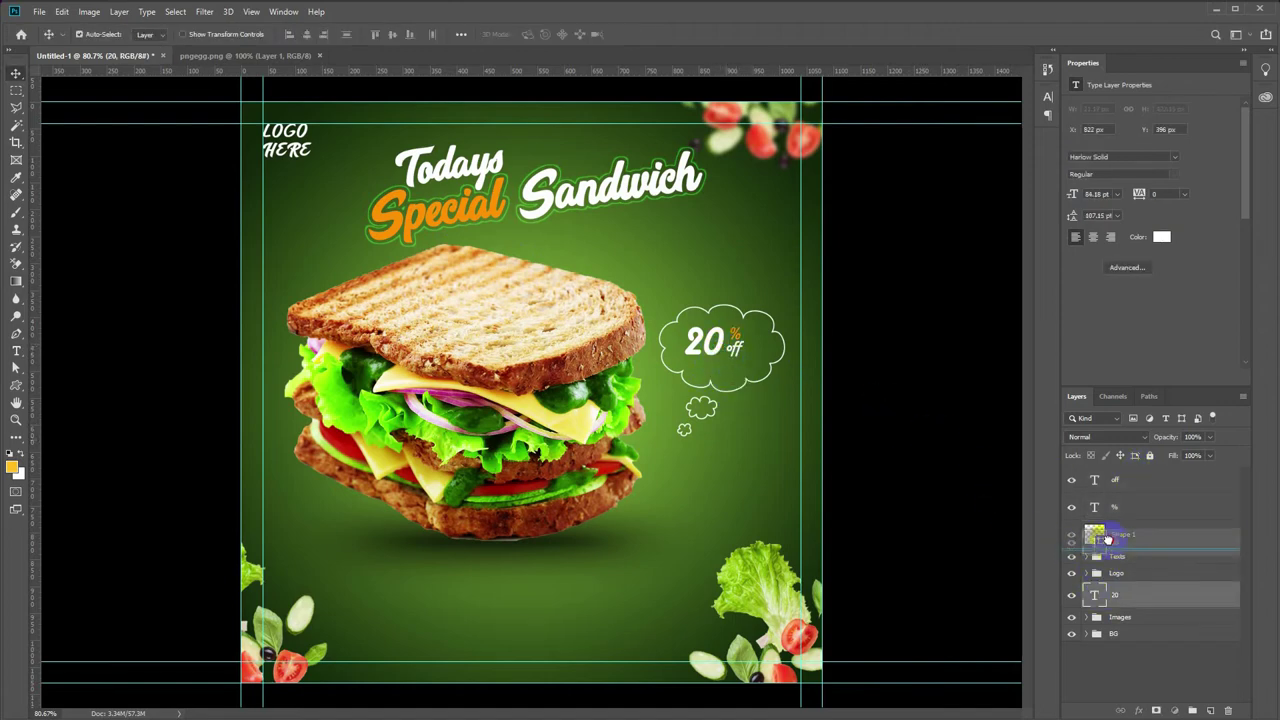
- Scale up the '20 % off' text and change the 20 to 40
left_click(1137, 481, "shift")
key("ctrl+t")
mouse_move(749, 352)
left_mouse_down()
mouse_move(767, 371)
mouse_move(688, 350)
left_mouse_up()
key("Return")
key("t")
type("4")
key("ctrl+Return")
- Group the off, %, 40 and Shape 1 layers into a group named Discount
left_click(1200, 556, "shift")
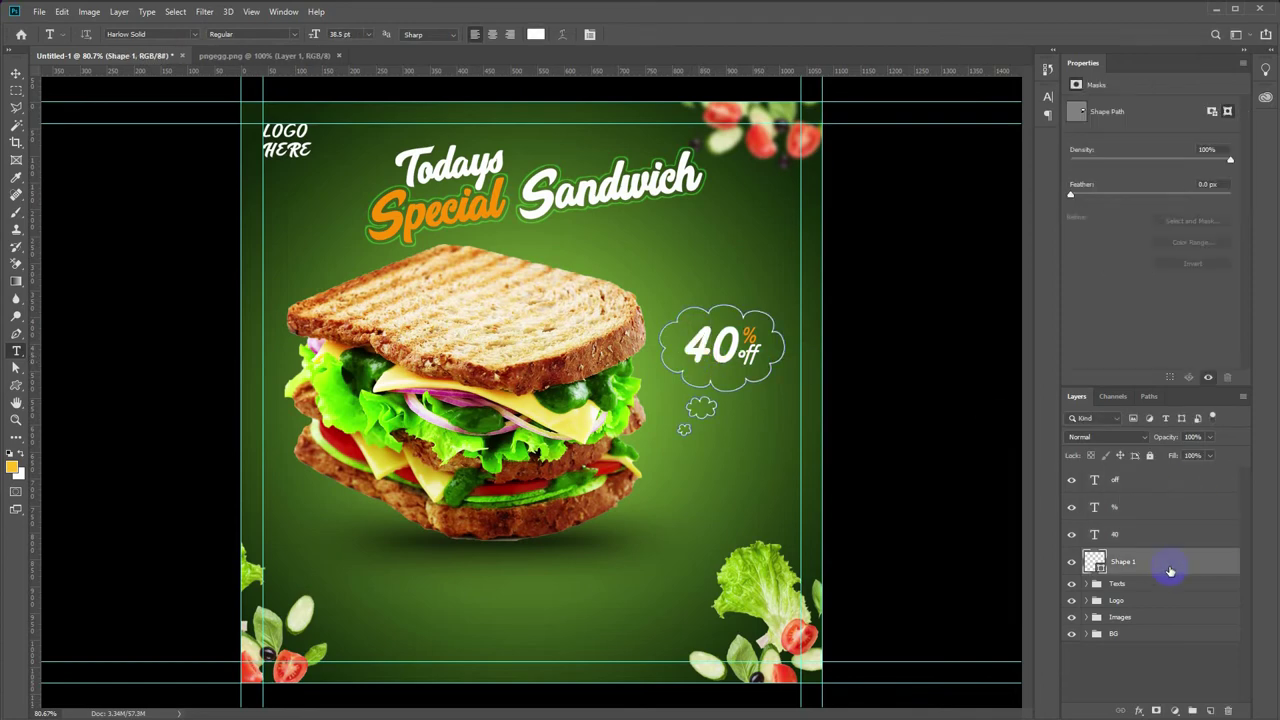
left_click(1146, 487, "shift")
key("ctrl+g")
type("Discount")
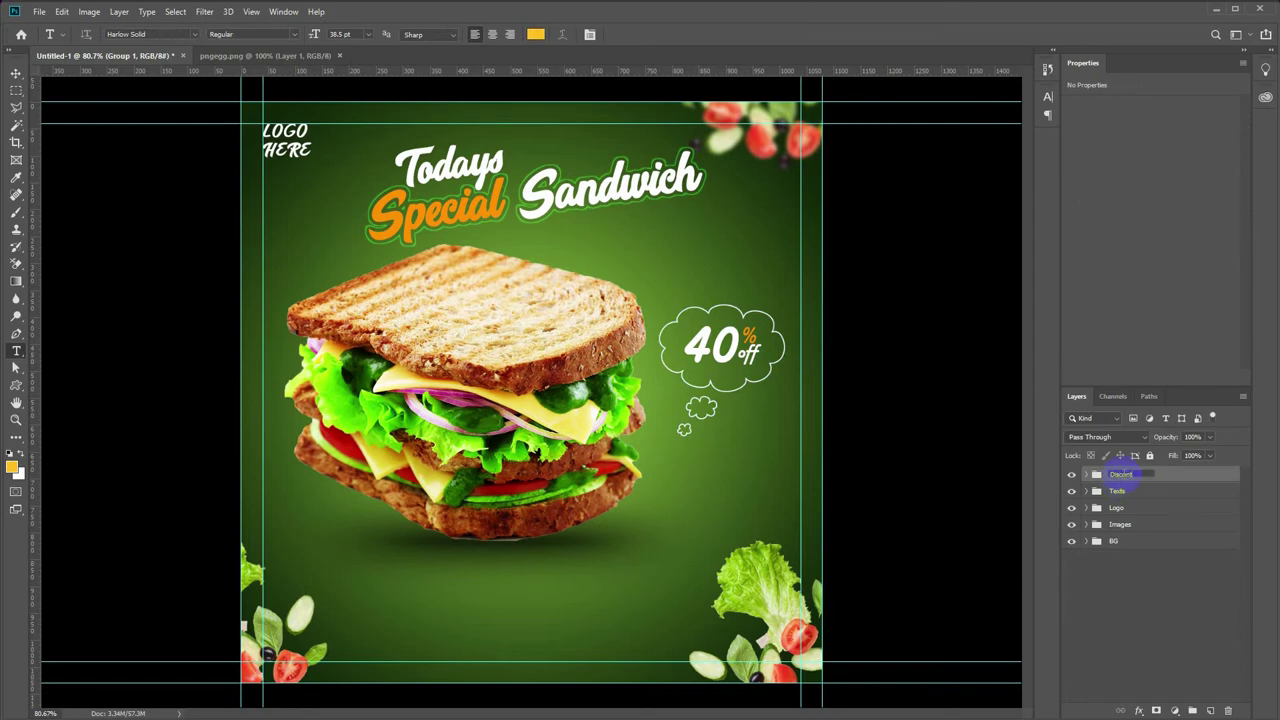
left_click(1150, 478)
key("Return")
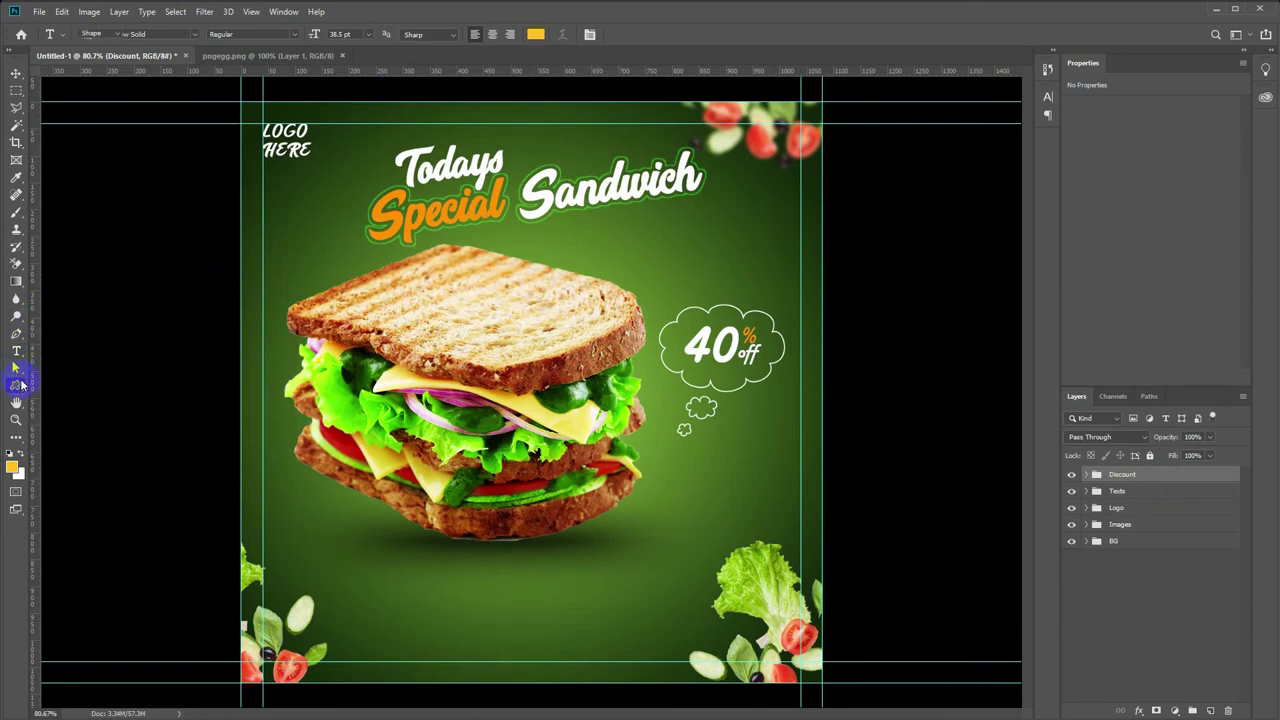
- Draw a curved arrow custom shape below the sandwich
left_click(16, 384)
left_click(535, 34)
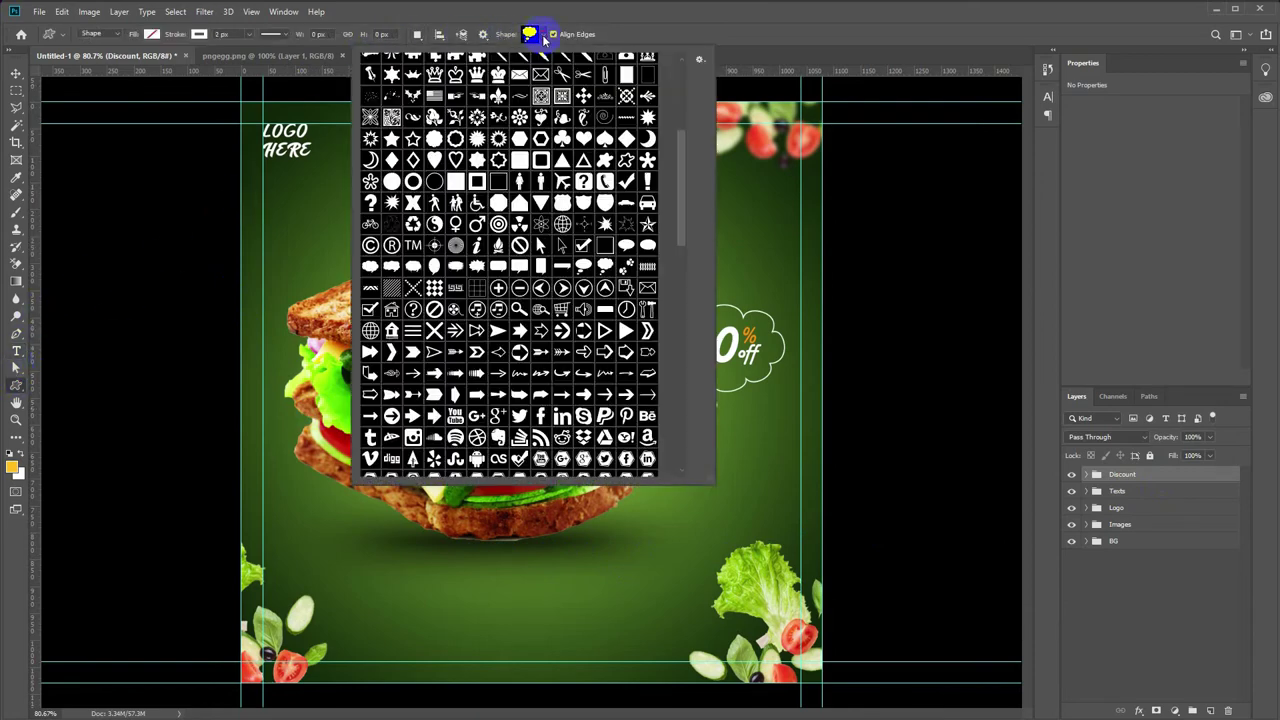
left_click(561, 373)
key("Return")
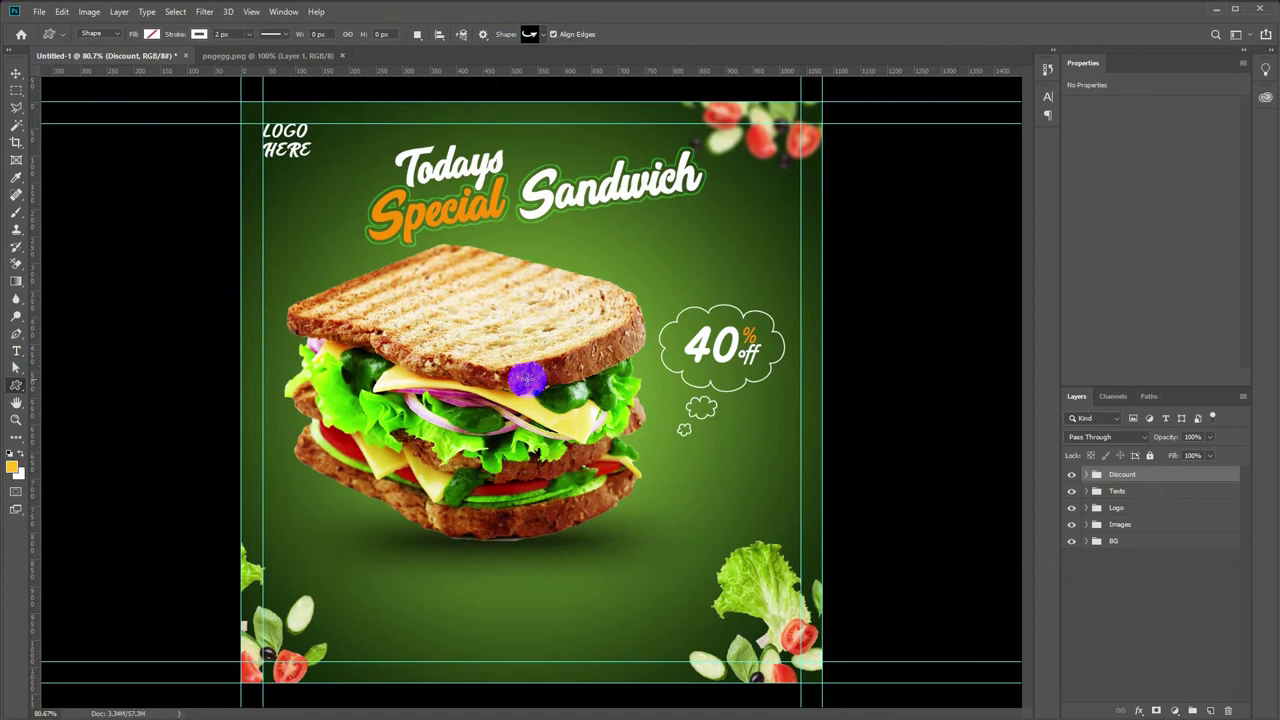
mouse_move(320, 511)
left_mouse_down()
mouse_move(461, 617)
mouse_move(452, 578)
left_mouse_up()
- Rotate the arrow about 27° so it points to the right
key("ctrl+t")
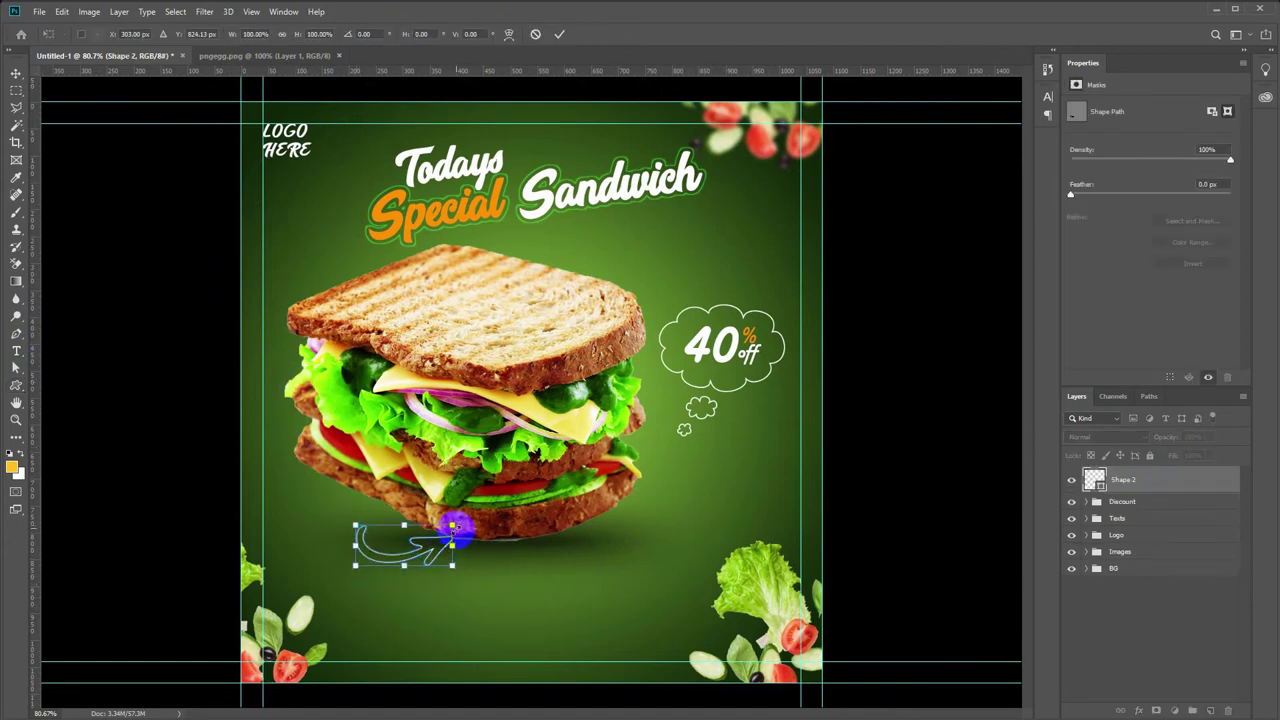
mouse_move(455, 522)
left_mouse_down()
mouse_move(473, 538)
mouse_move(386, 556)
left_mouse_up()
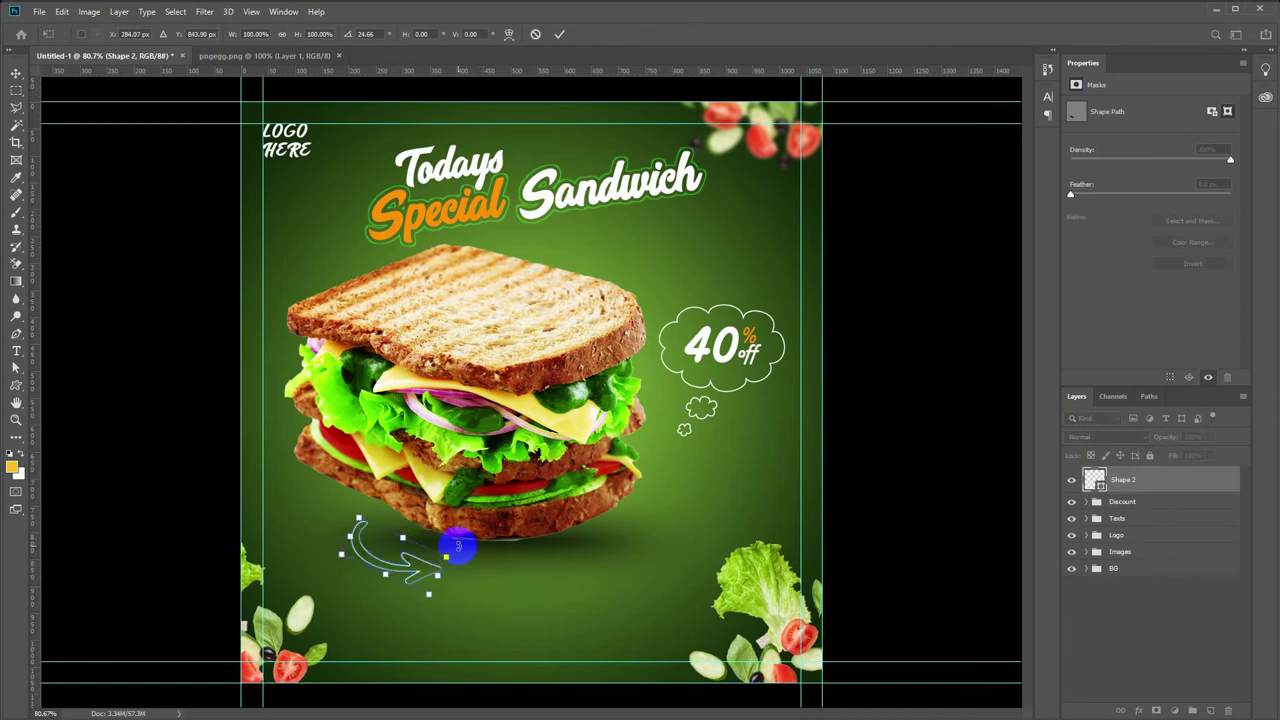
left_click_drag(471, 550, 470, 553)
key("Return")
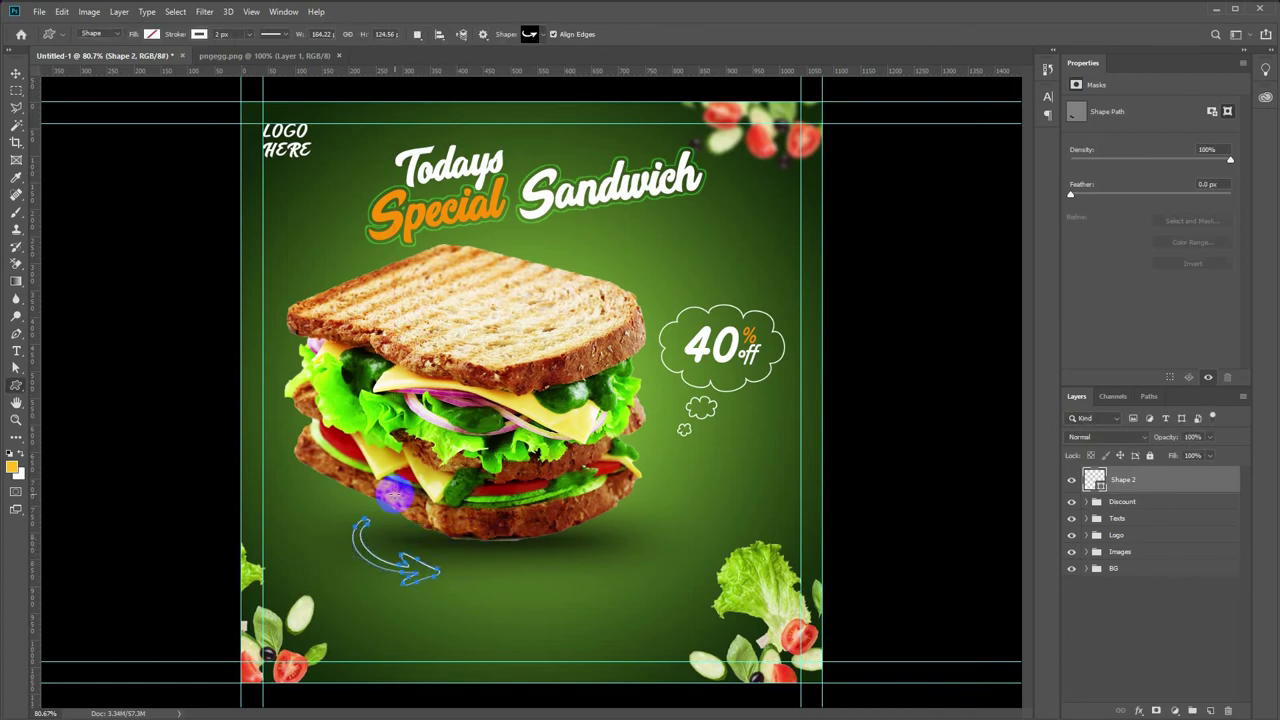
right_click(16, 392)
- Draw a rectangle at the arrow's tip with 32.5 px corner radius, then widen it
left_click(60, 388)
left_click_drag(458, 566, 559, 599)
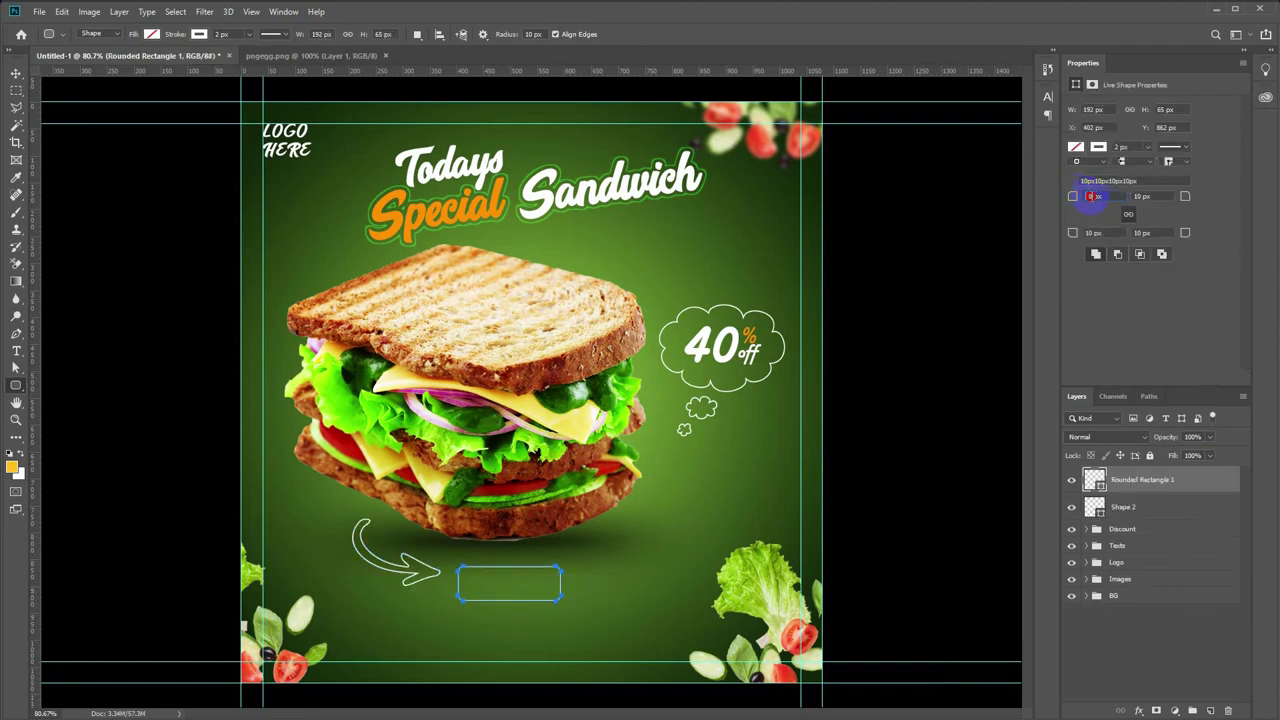
type("32.5")
key("Return")
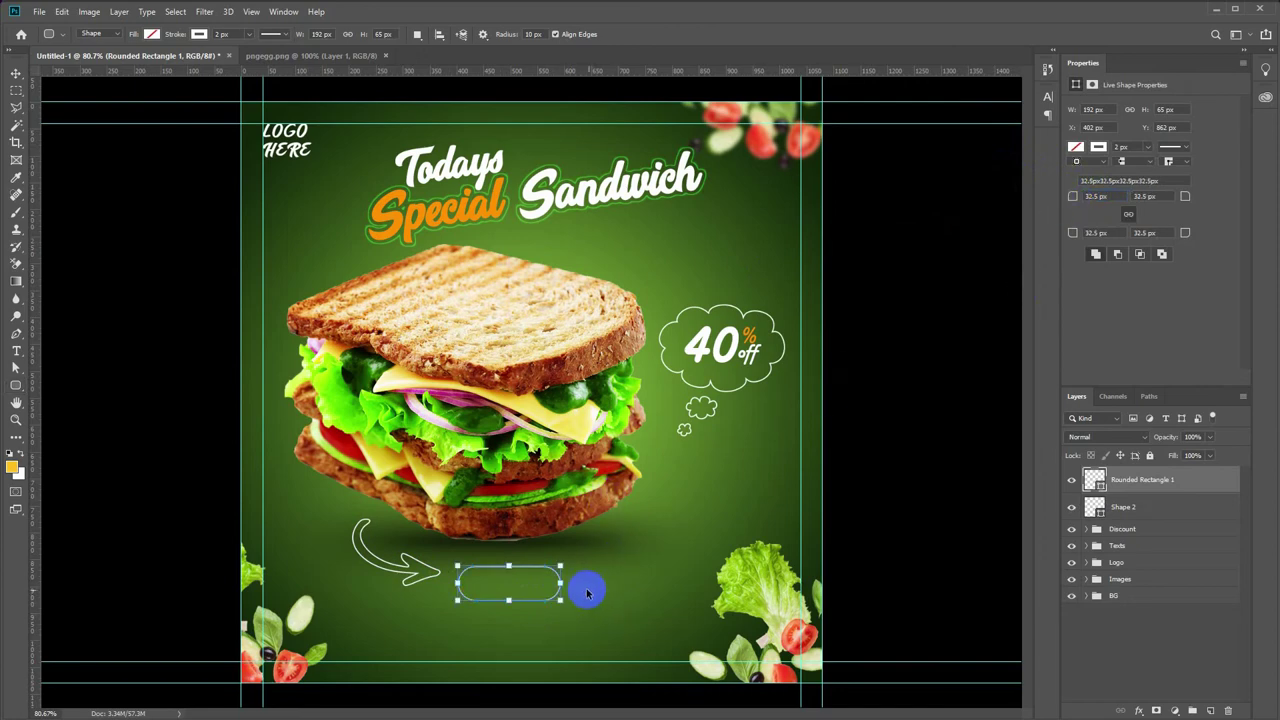
key("ctrl+t")
mouse_move(562, 584)
left_mouse_down()
mouse_move(576, 584)
mouse_move(517, 597)
left_mouse_up()
key("Return")
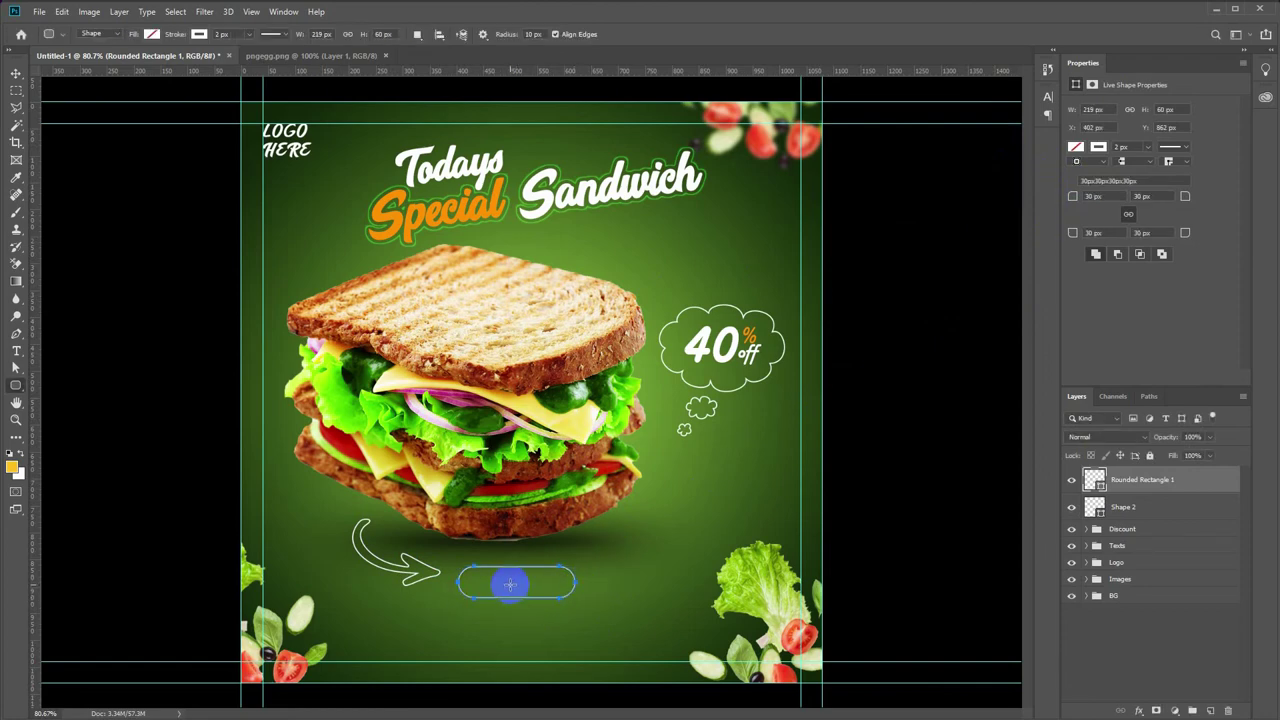
- Fill the rounded rectangle with a brighter green based on the background colour
key("t")
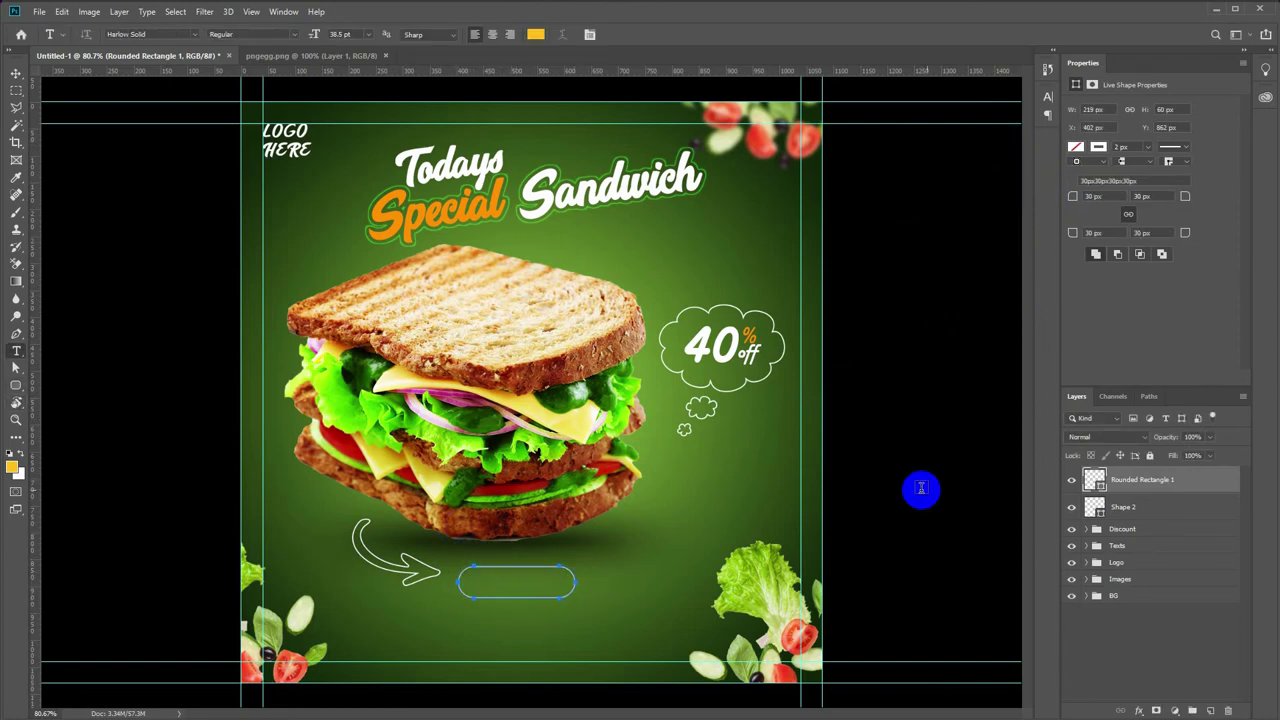
double_click(1094, 480)
key("Return")
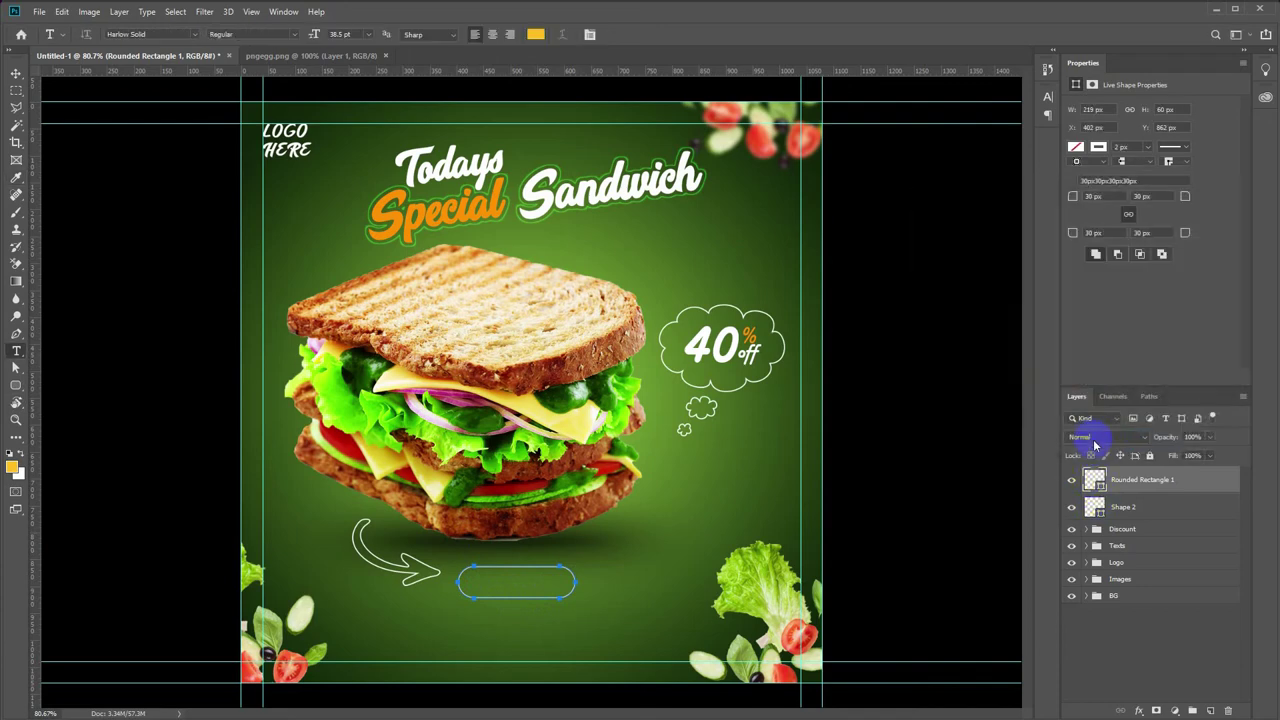
left_click(1076, 155)
left_click(1204, 172)
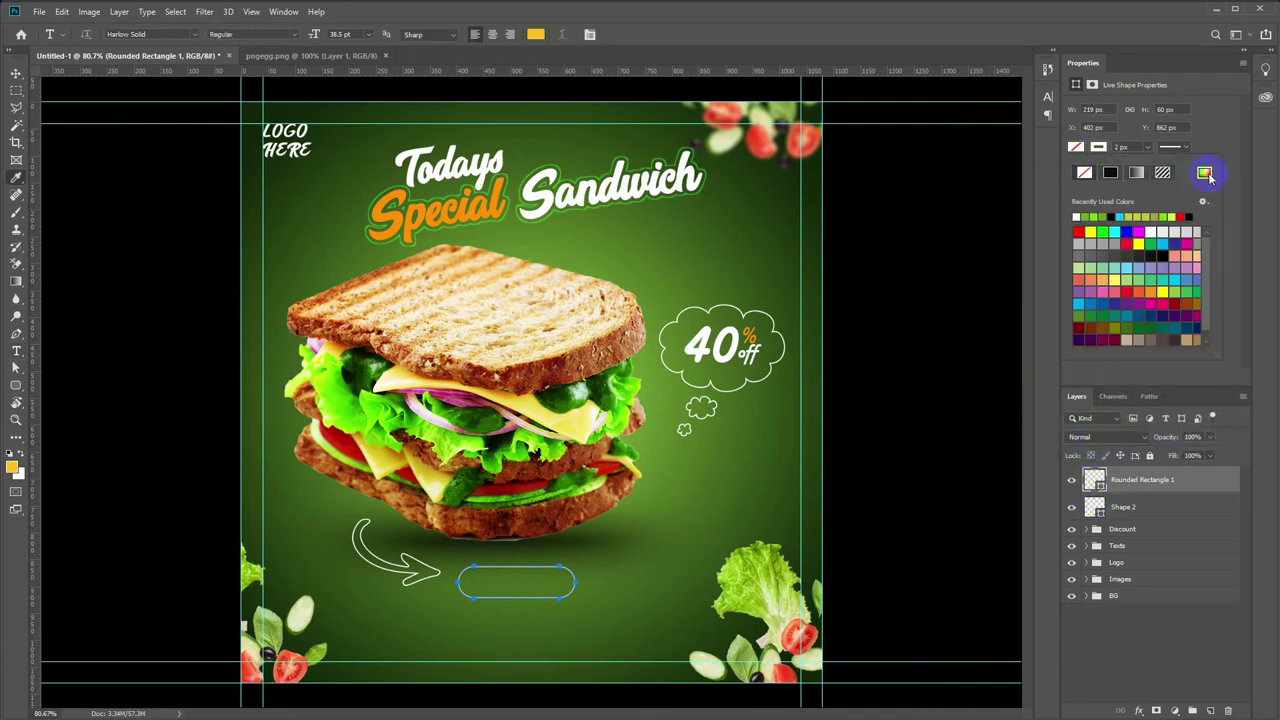
left_click(743, 474)
left_click(1066, 306)
left_click(1219, 222)
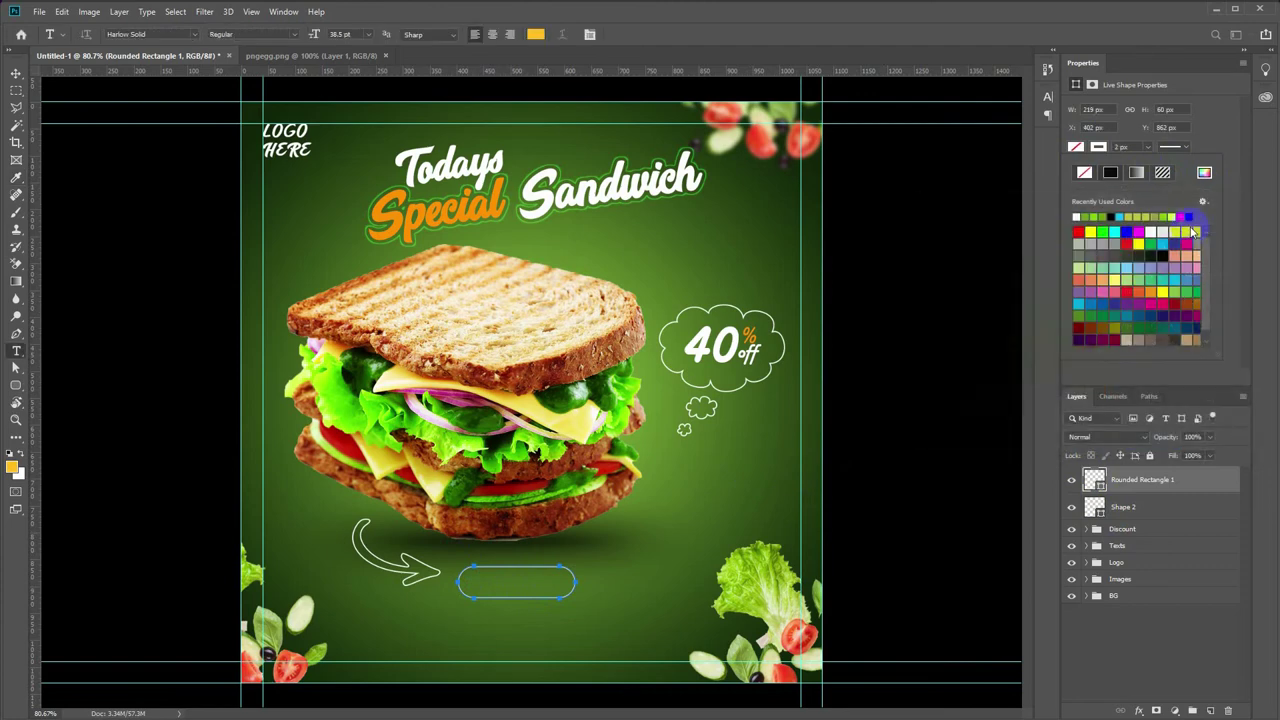
left_click(1189, 221)
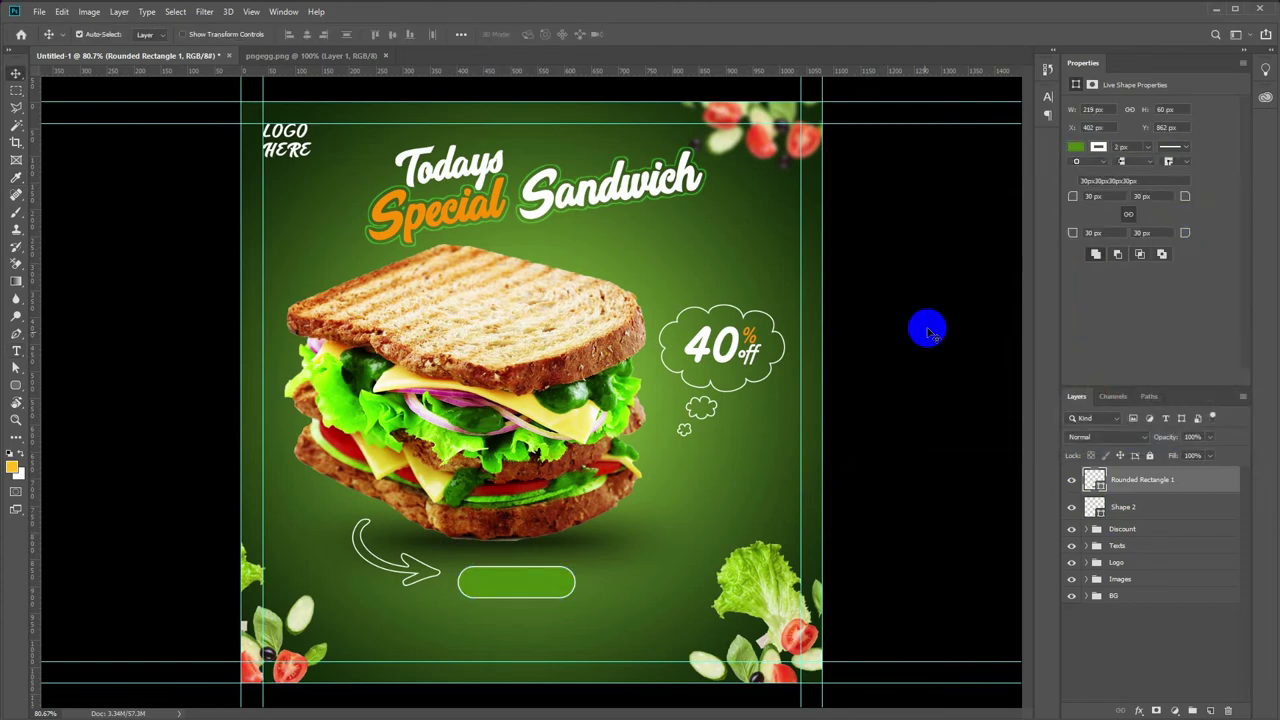
- Add white 'Order Now' text below the button
left_click(492, 628)
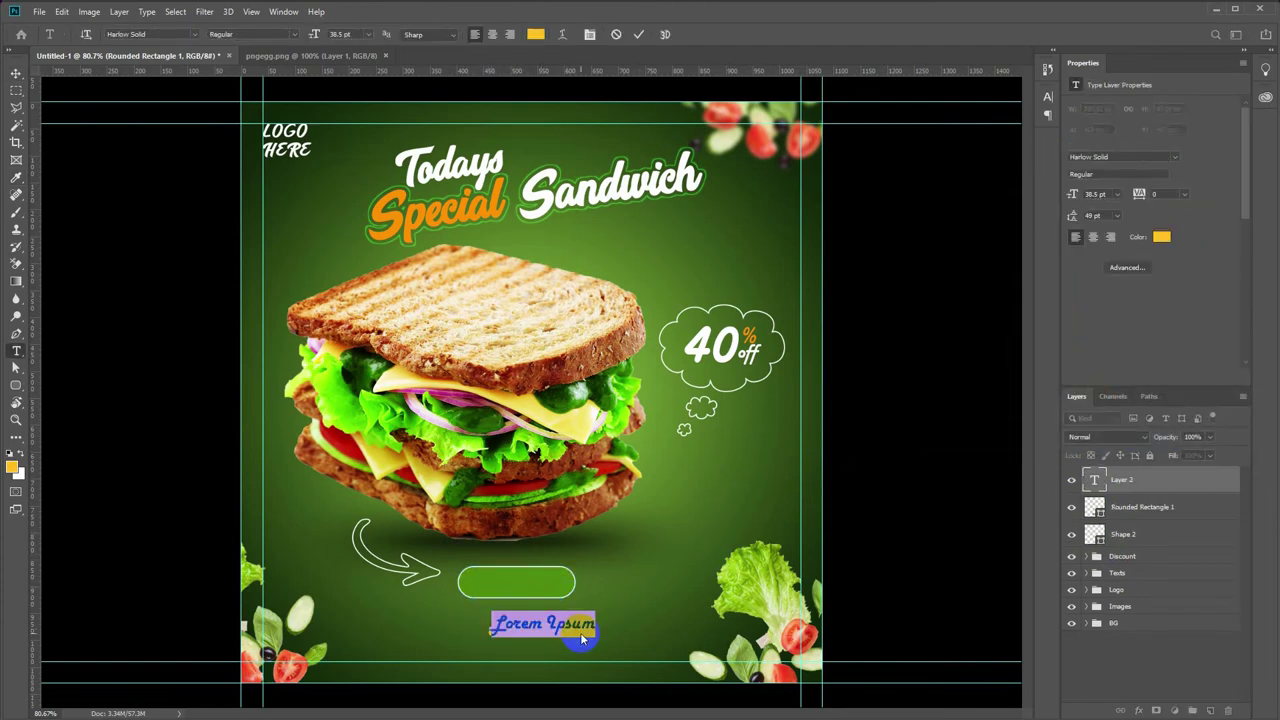
key("BackSpace")
type("Order Now")
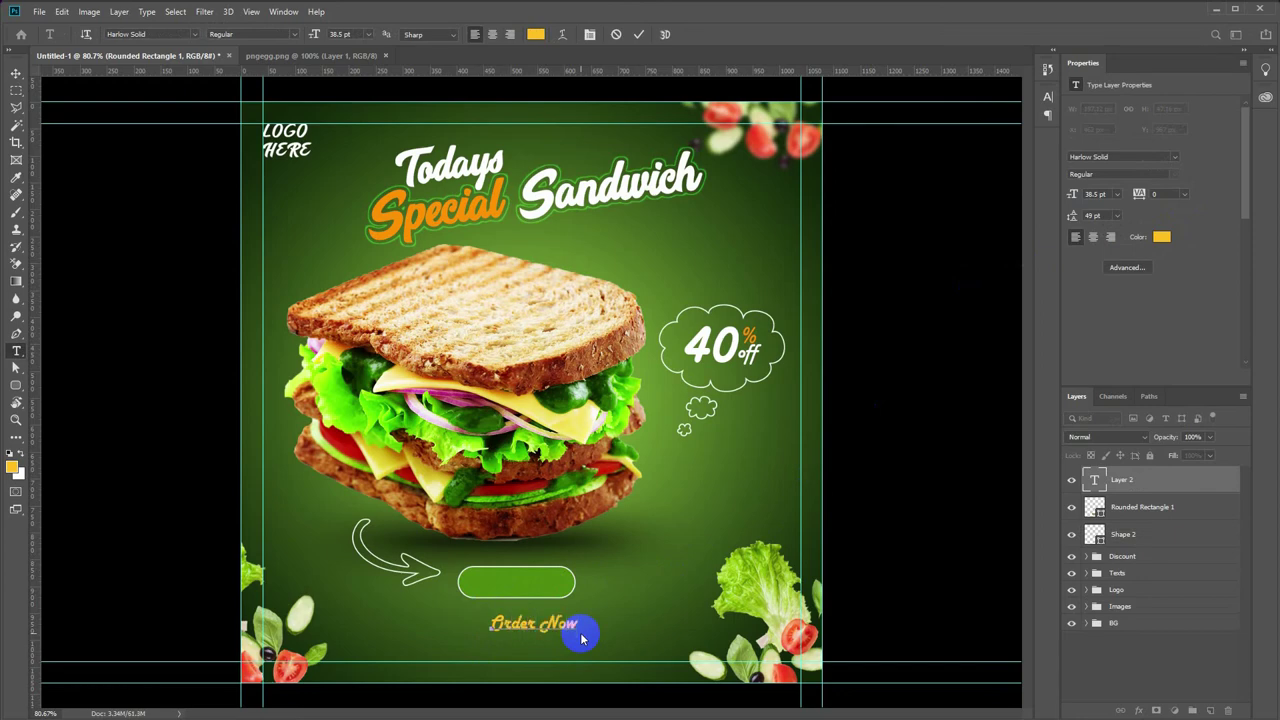
mouse_move(582, 638)
left_mouse_down()
mouse_move(543, 616)
mouse_move(490, 625)
left_mouse_up()
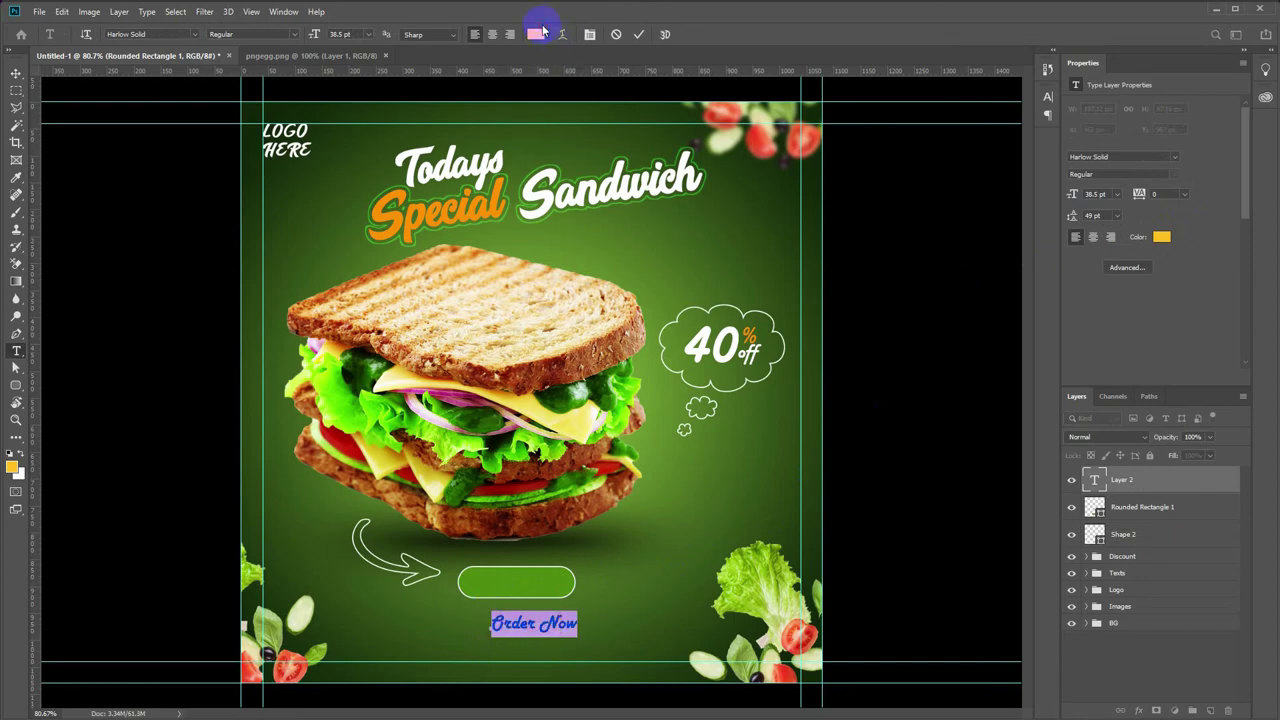
left_click(537, 34)
left_click_drag(940, 245, 916, 200)
left_click(1200, 224)
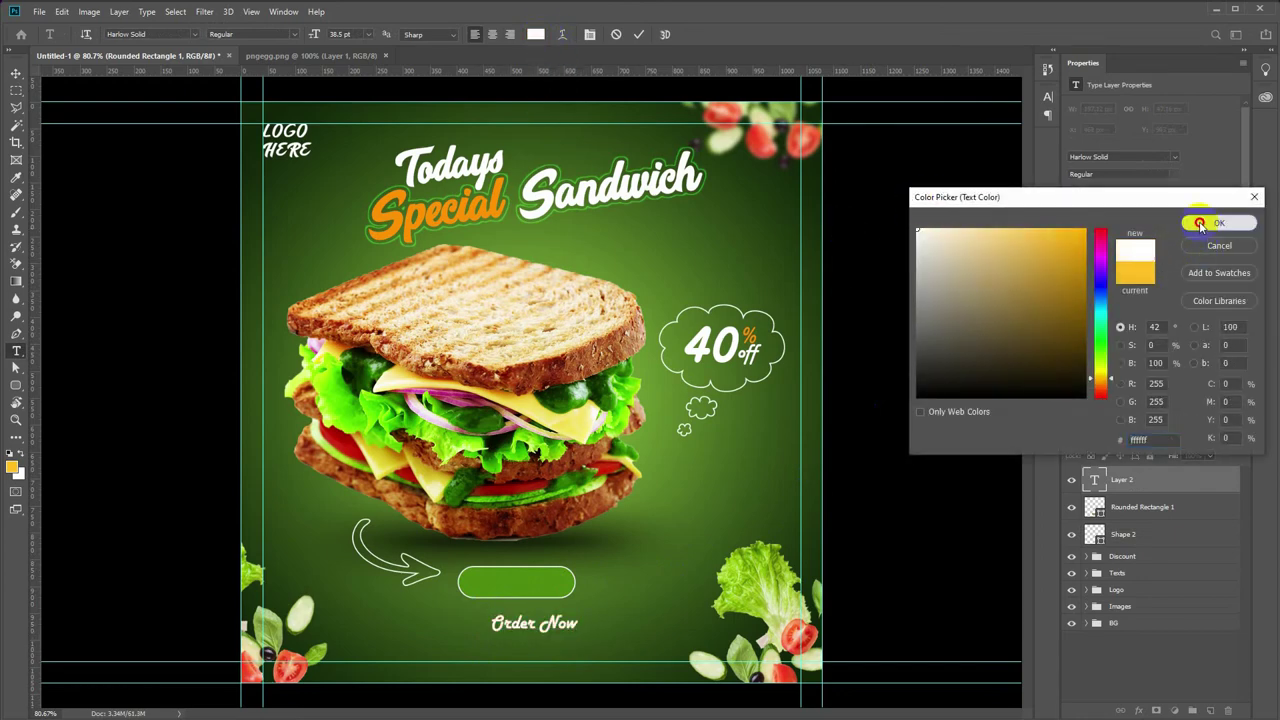
key("ctrl+Return")
- Move 'Order Now' into the green button and shrink it to fit
key("v")
left_click_drag(529, 621, 527, 583)
key("Up")
key("Up")
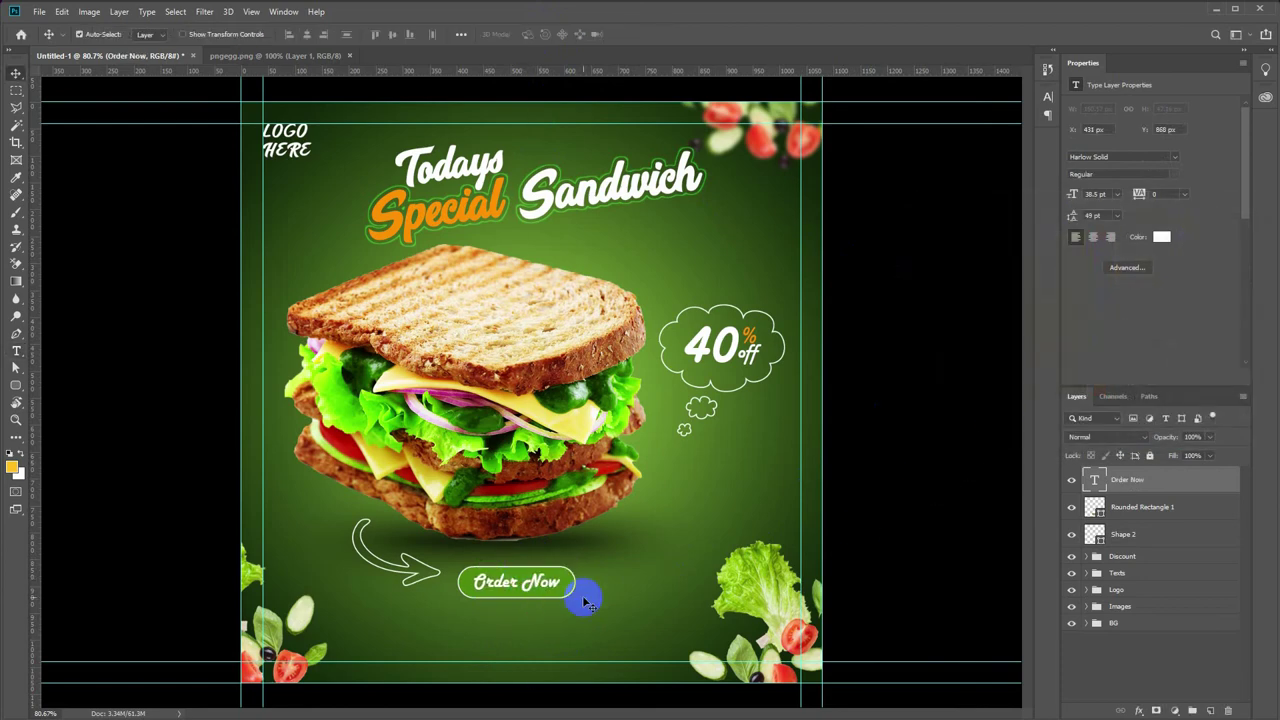
key("ctrl+t")
left_click_drag(564, 566, 557, 568)
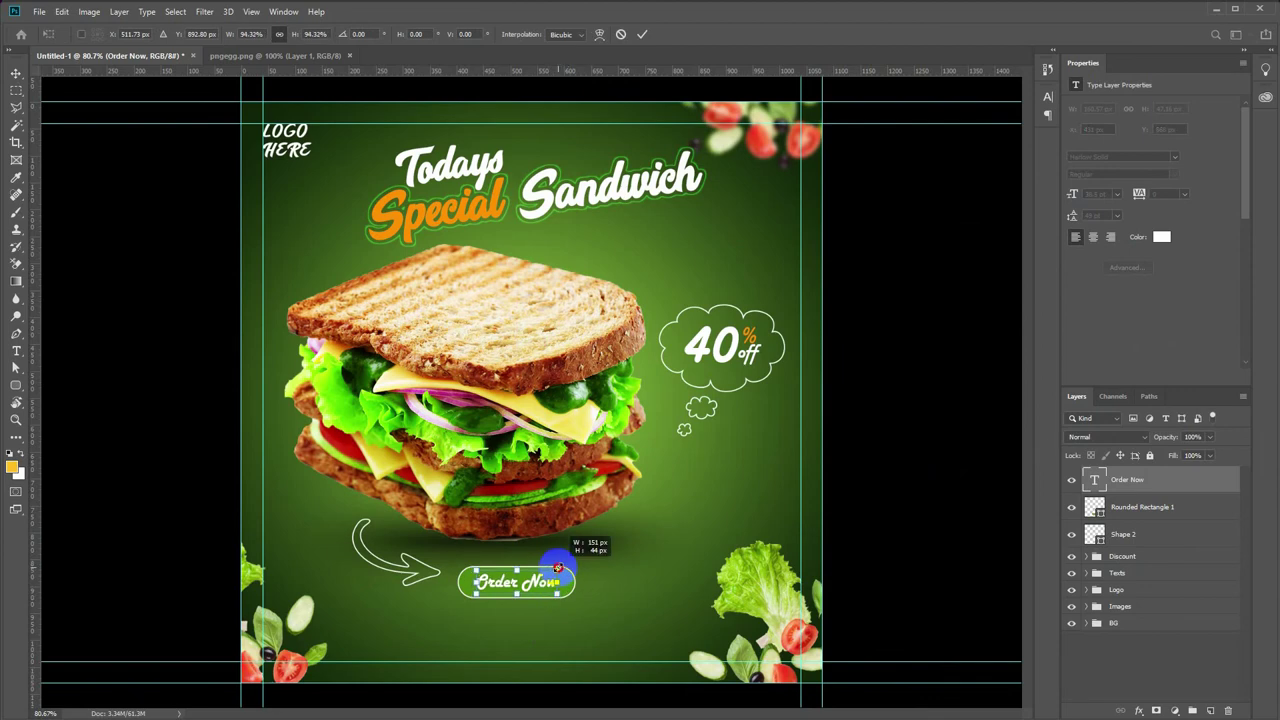
key("Return")
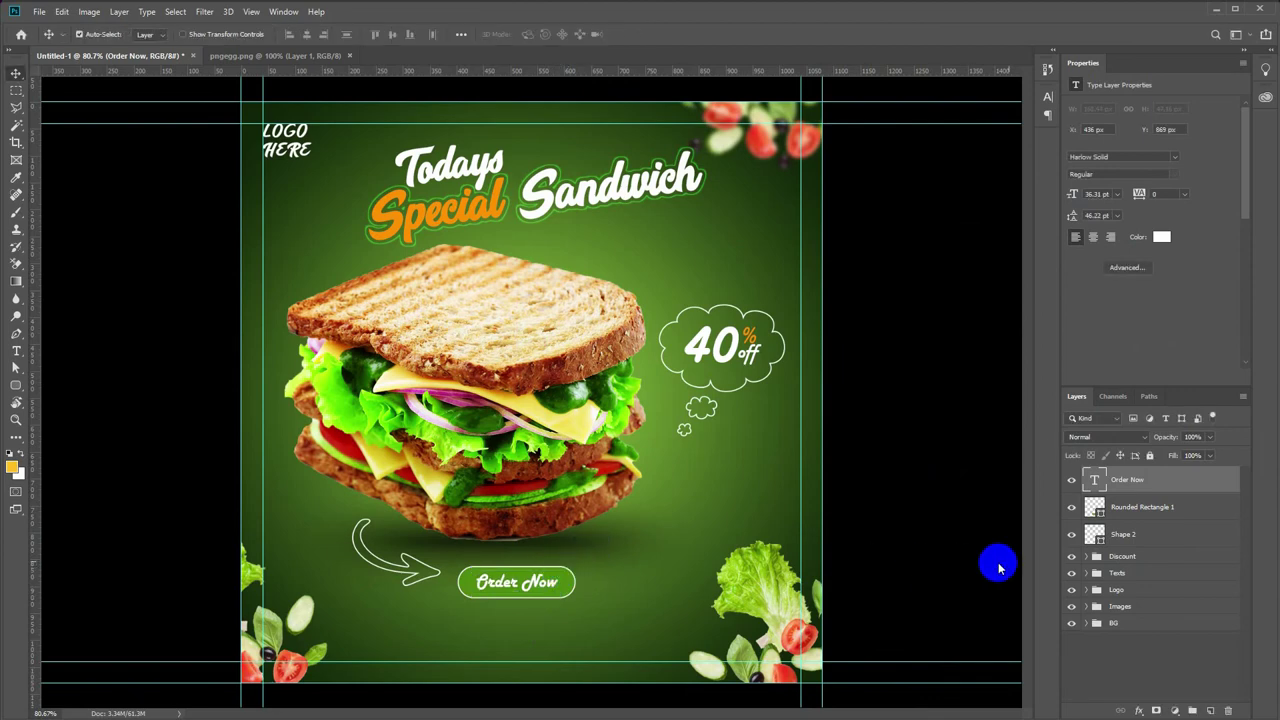
- Group the Order Now text, rounded rectangle and arrow layers as Button
left_click(1140, 536, "shift")
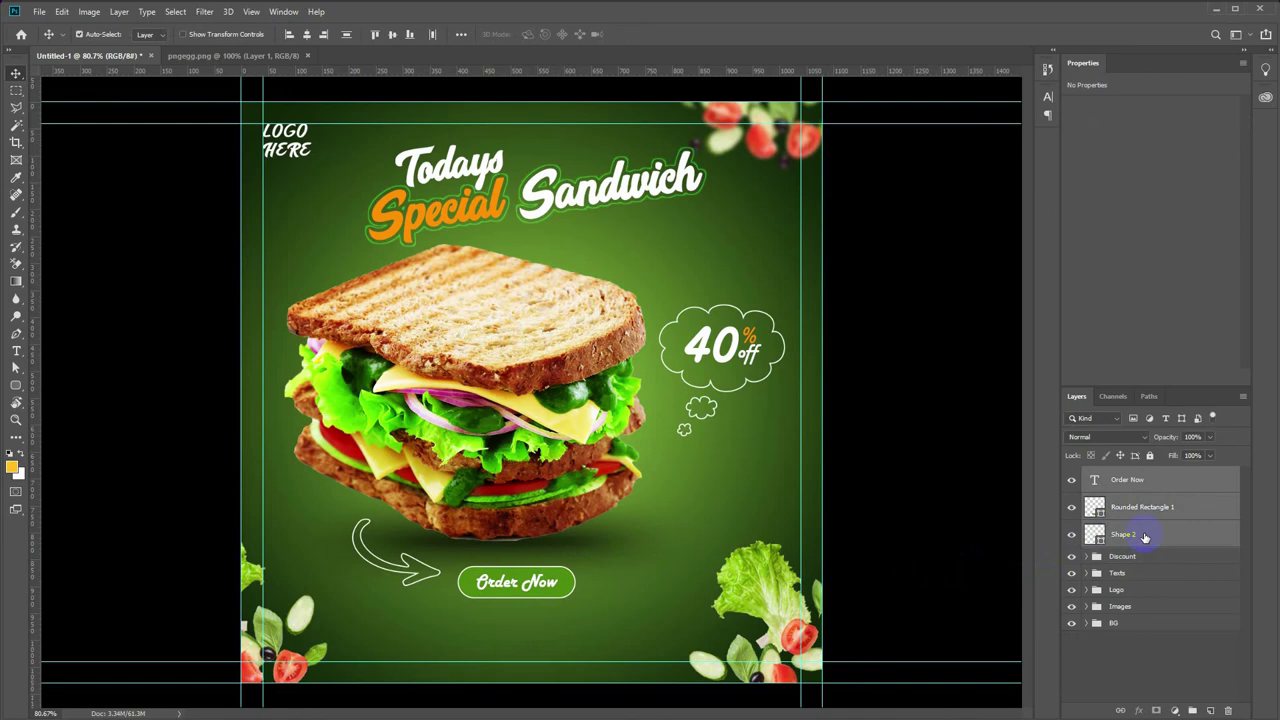
key("ctrl+g")
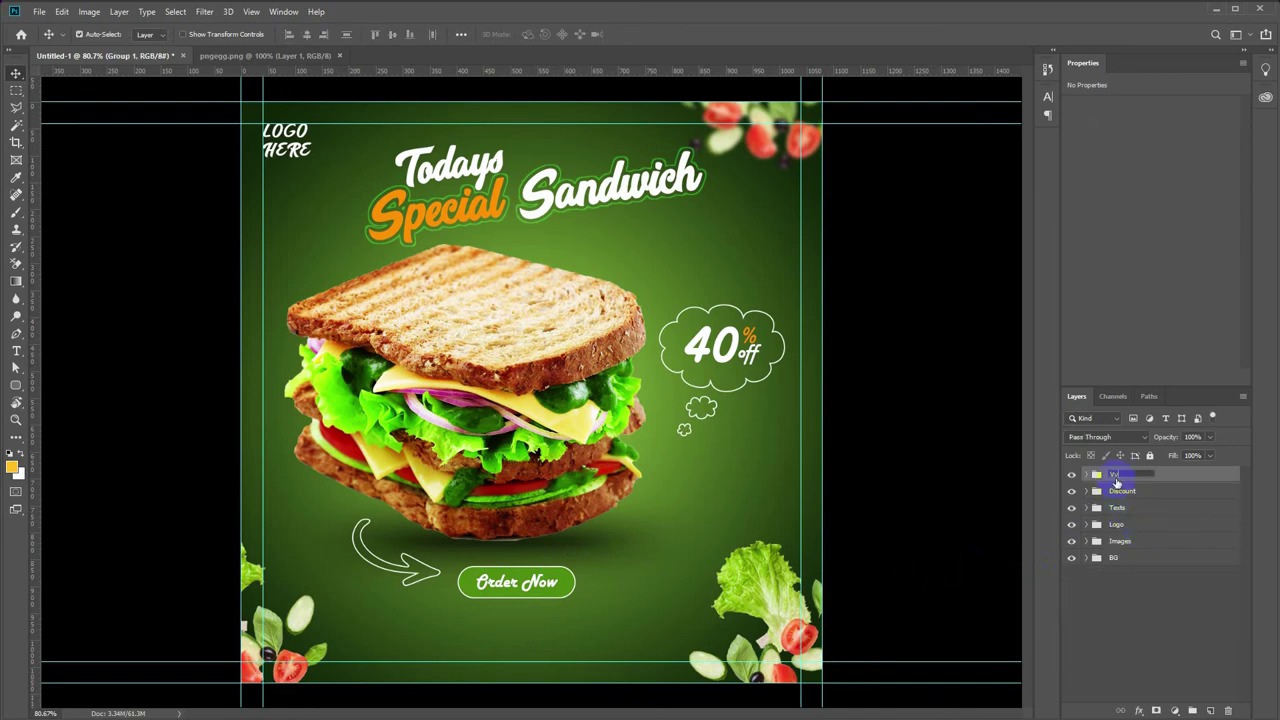
key("Return")
key("t")
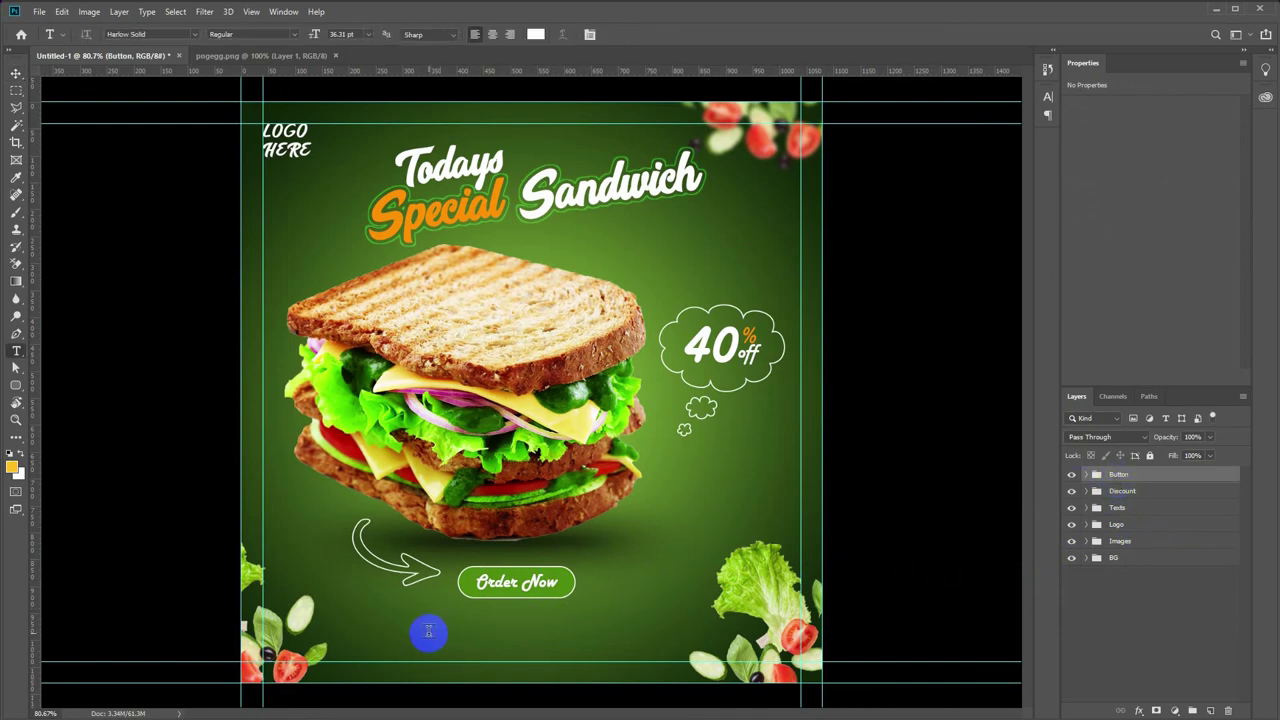
left_click(430, 626)
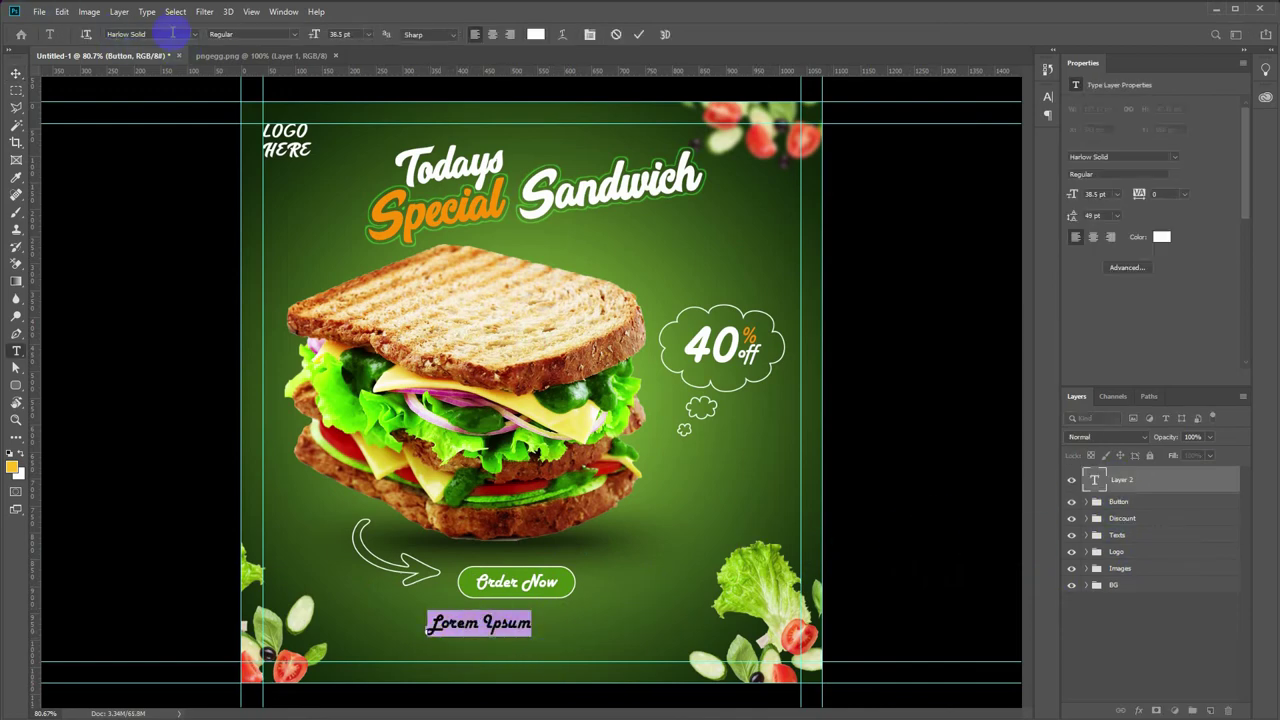
- Type the placeholder phone number in Montserrat Black below the button
type("mun")
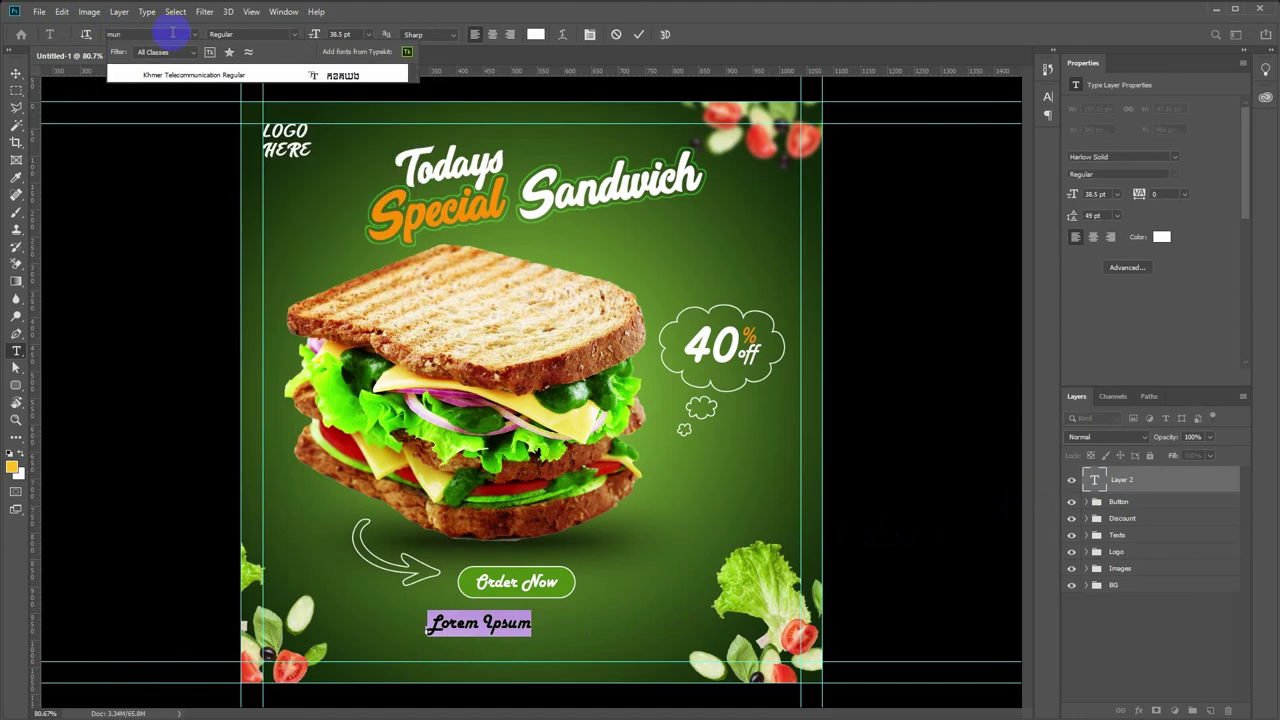
key("BackSpace")
key("BackSpace")
type("nt")
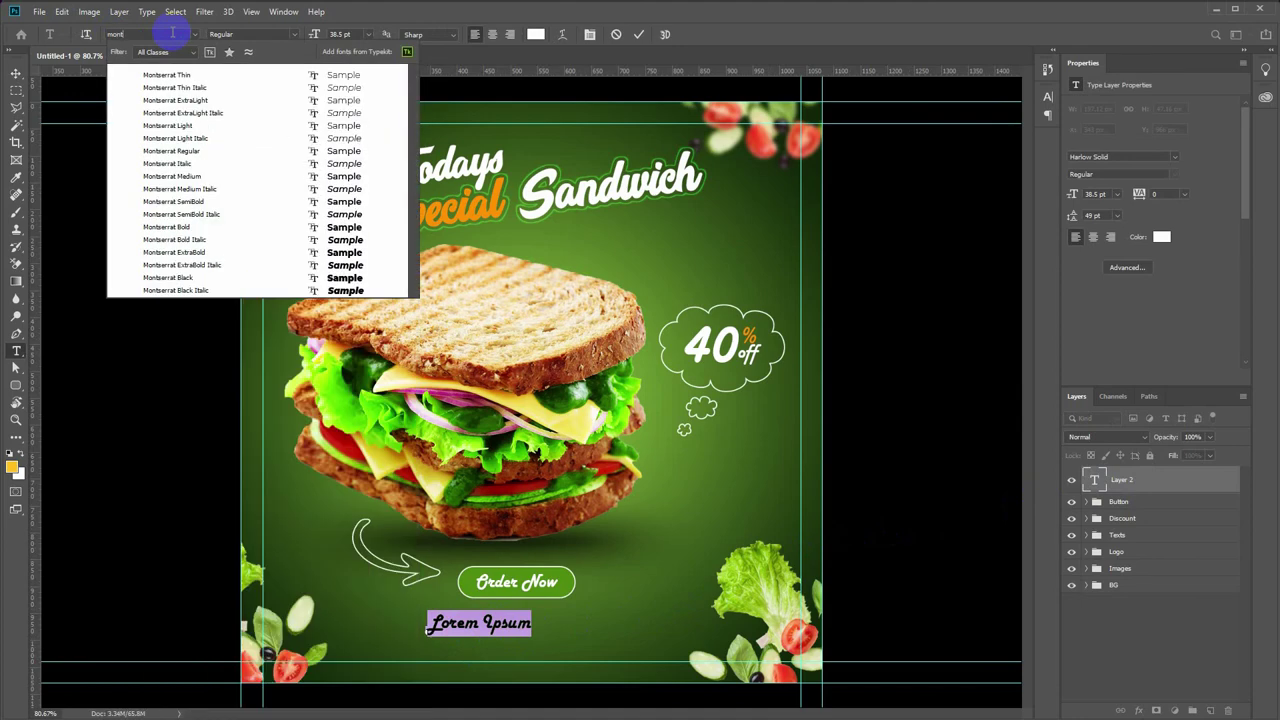
left_click(184, 277)
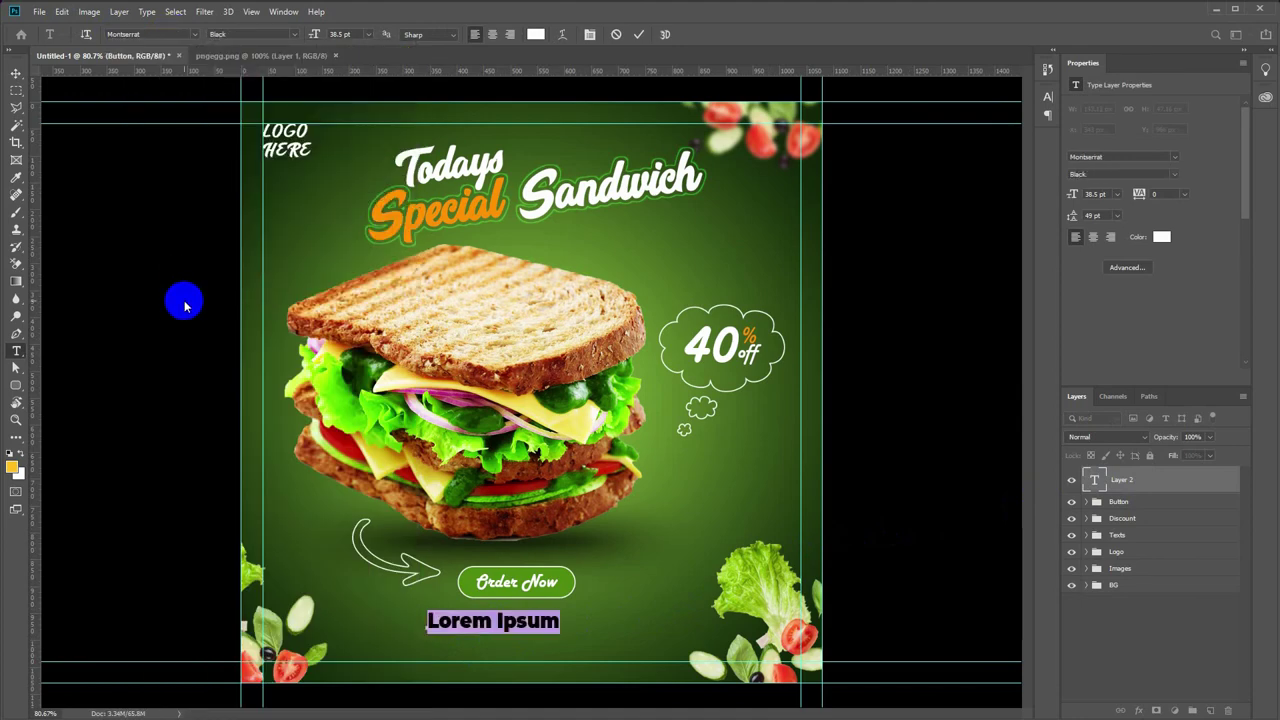
type("+123 456")
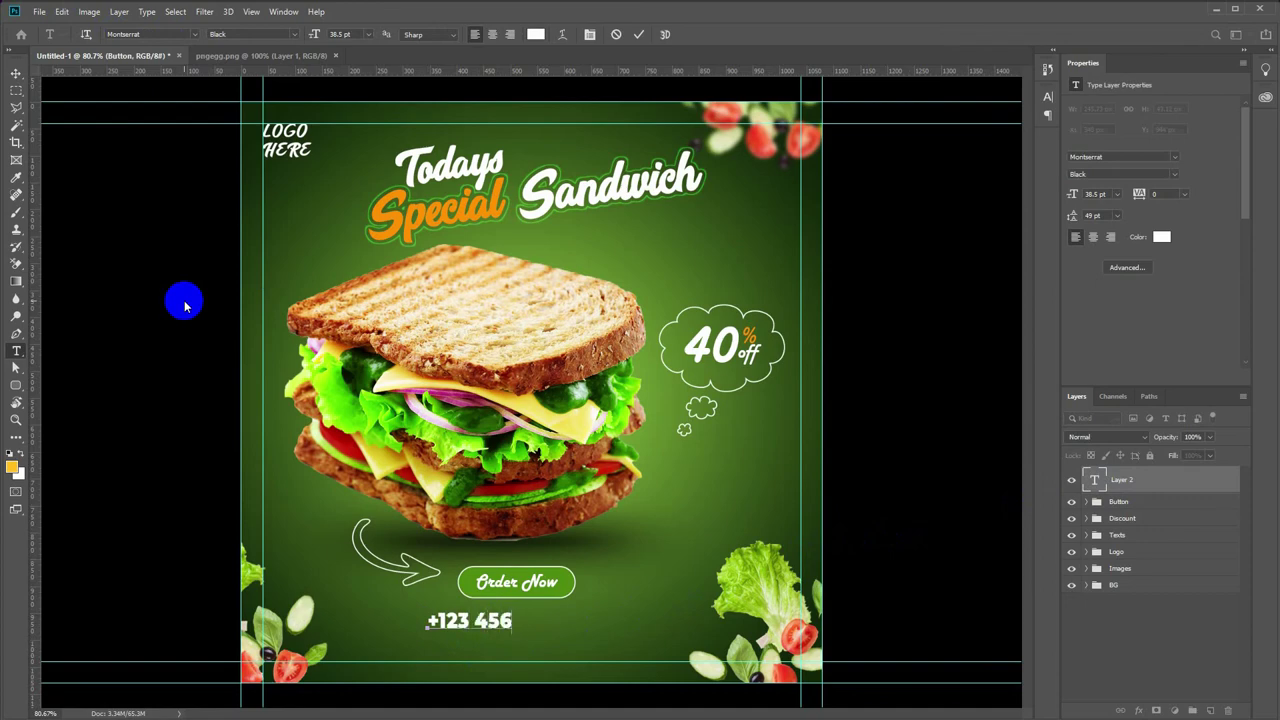
key("ctrl+Return")
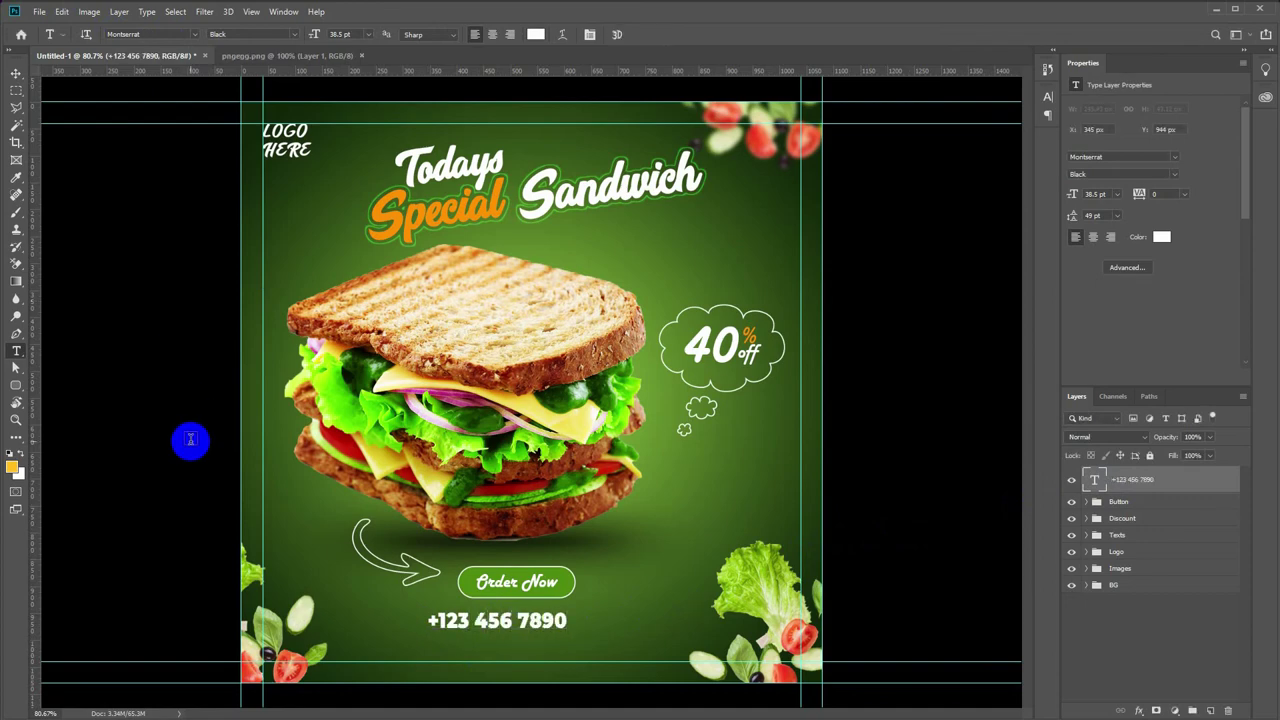
- Enlarge the phone number slightly and centre it under the Order Now button
key("v")
left_click_drag(492, 618, 513, 625)
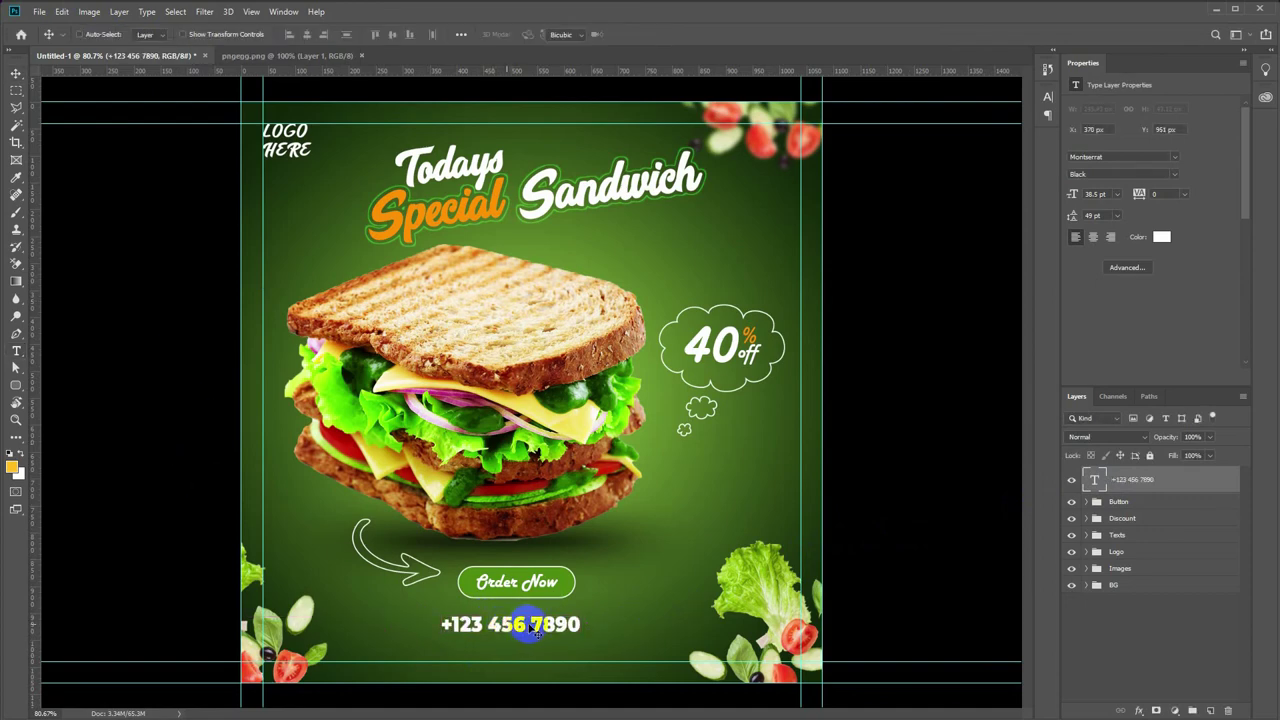
key("ctrl+t")
left_click_drag(588, 637, 594, 637)
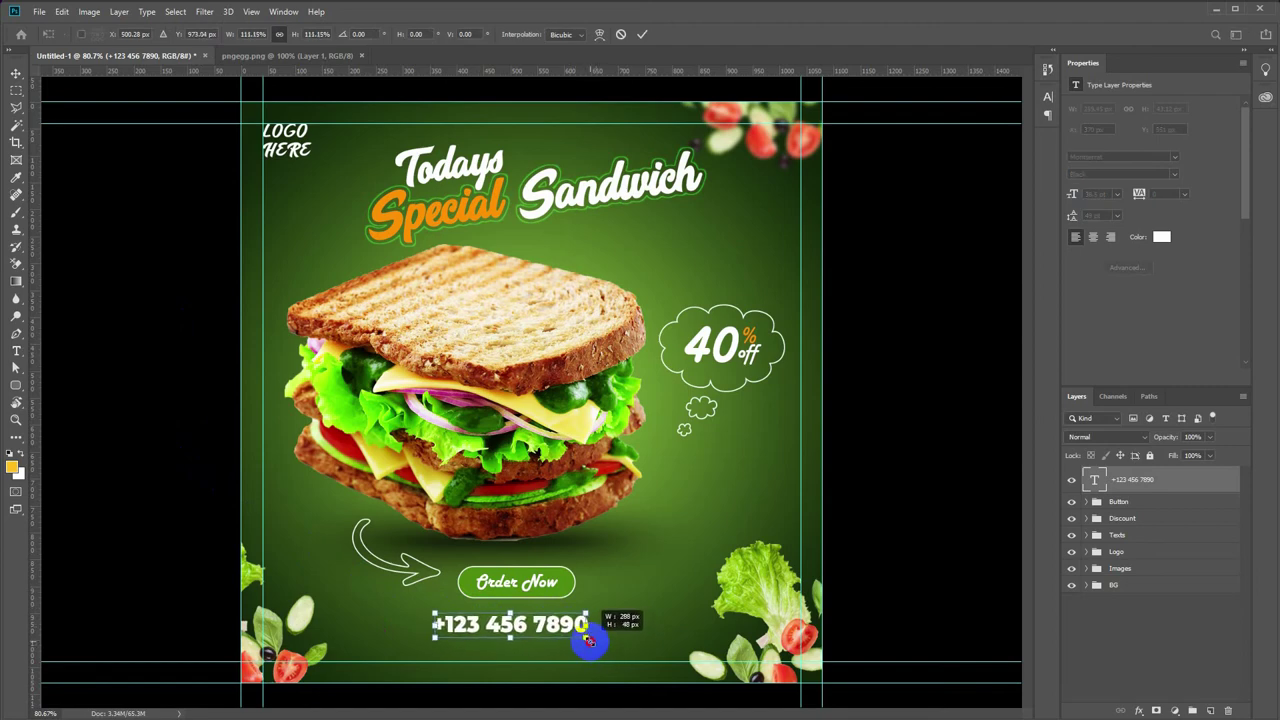
key("Return")
left_click_drag(550, 627, 556, 621)
- Try Regular weight on the phone number, then revert to Black
key("t")
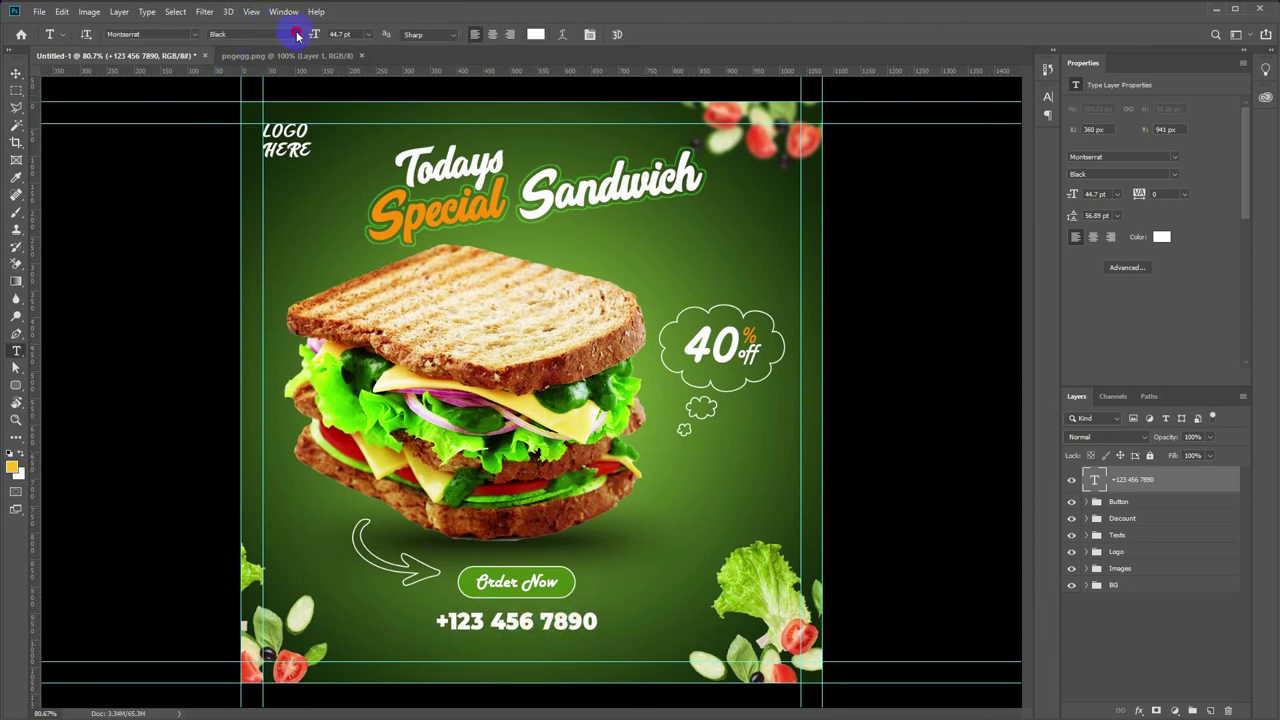
left_click(297, 36)
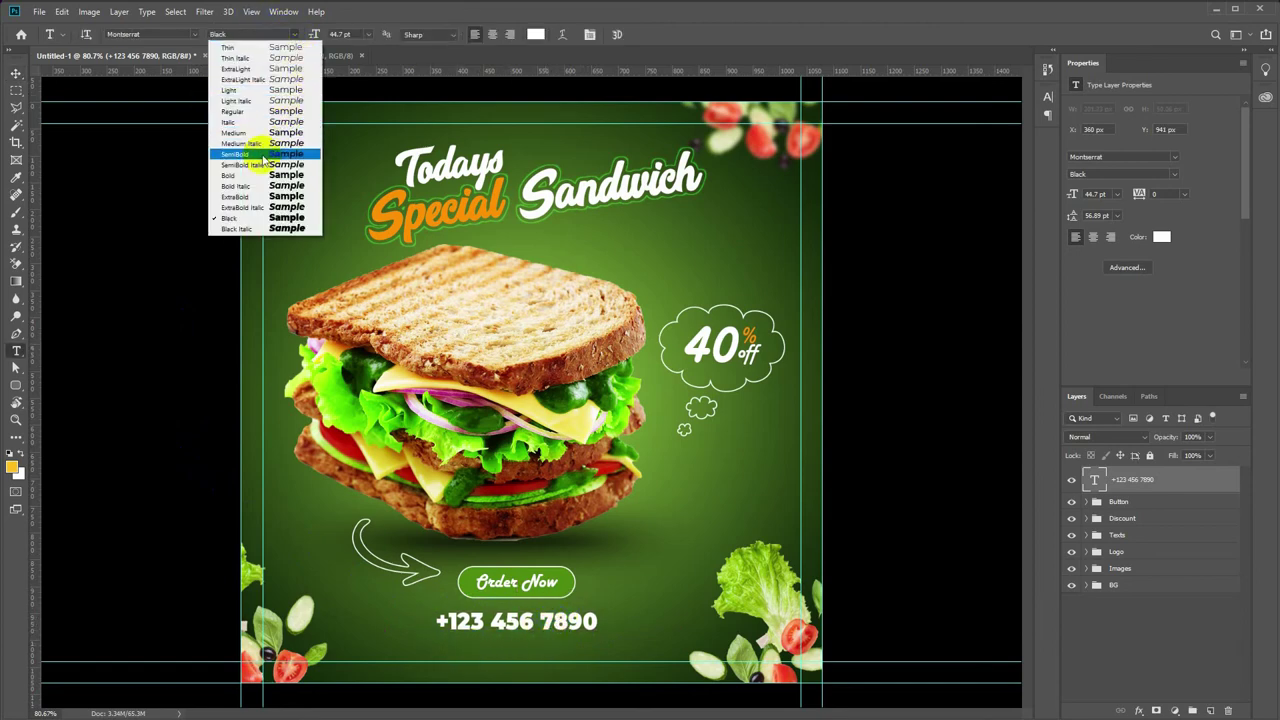
left_click(252, 113)
key("ctrl+z")
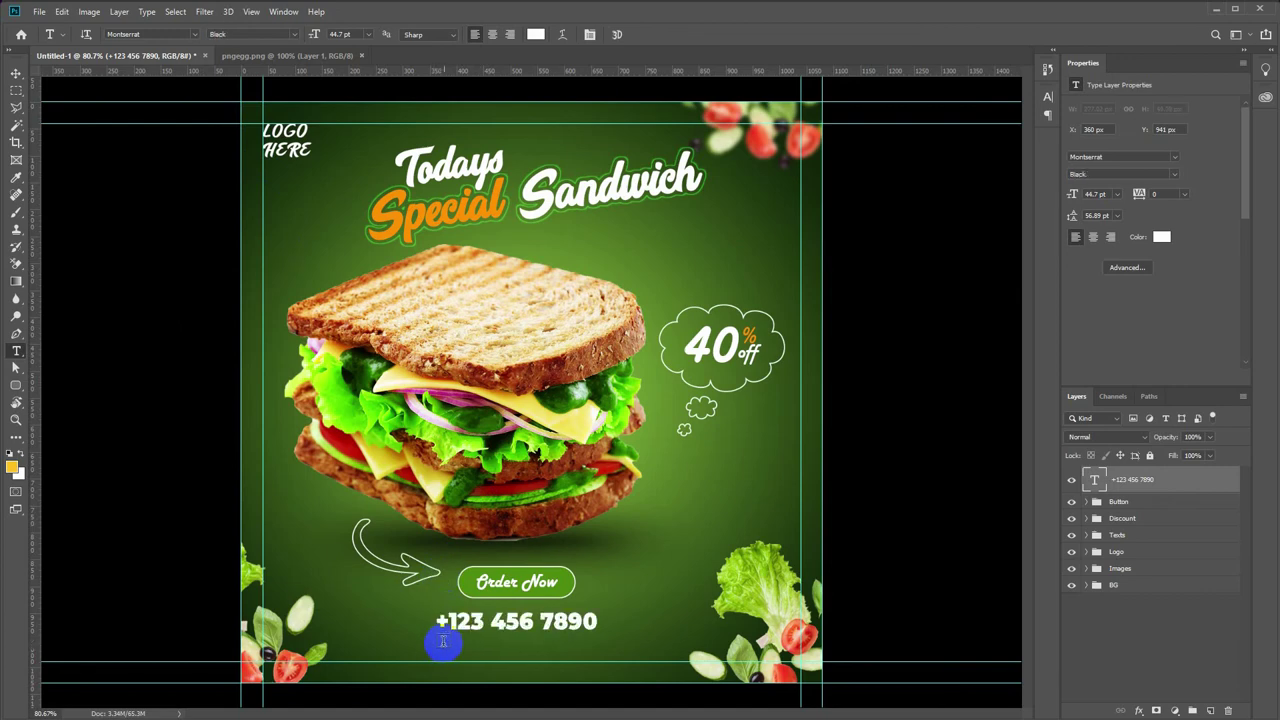
left_click(434, 650)
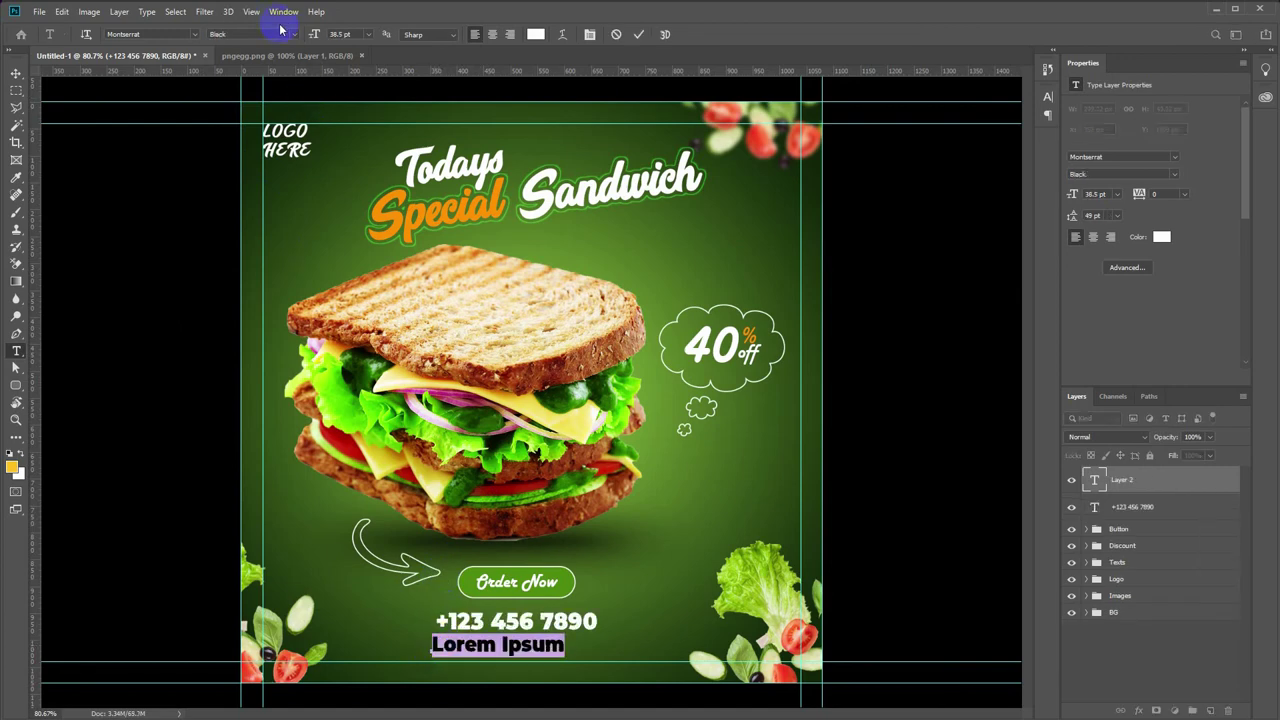
left_click(293, 36)
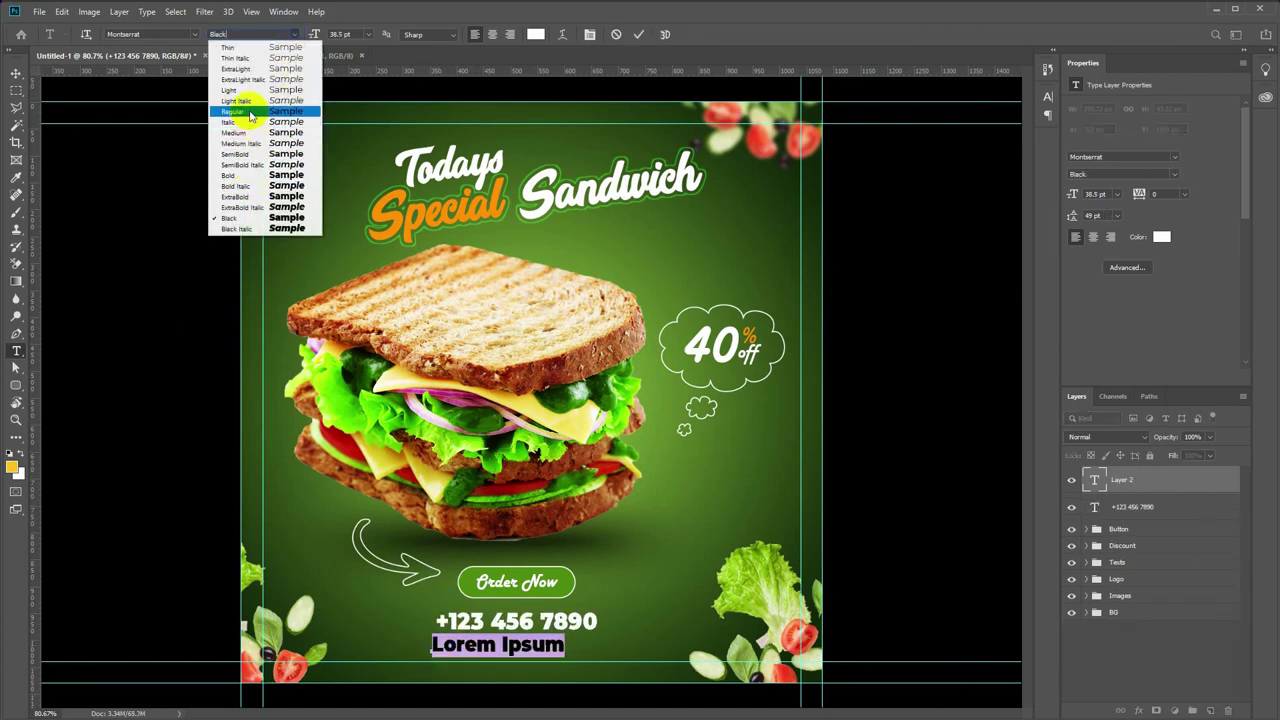
left_click(251, 123)
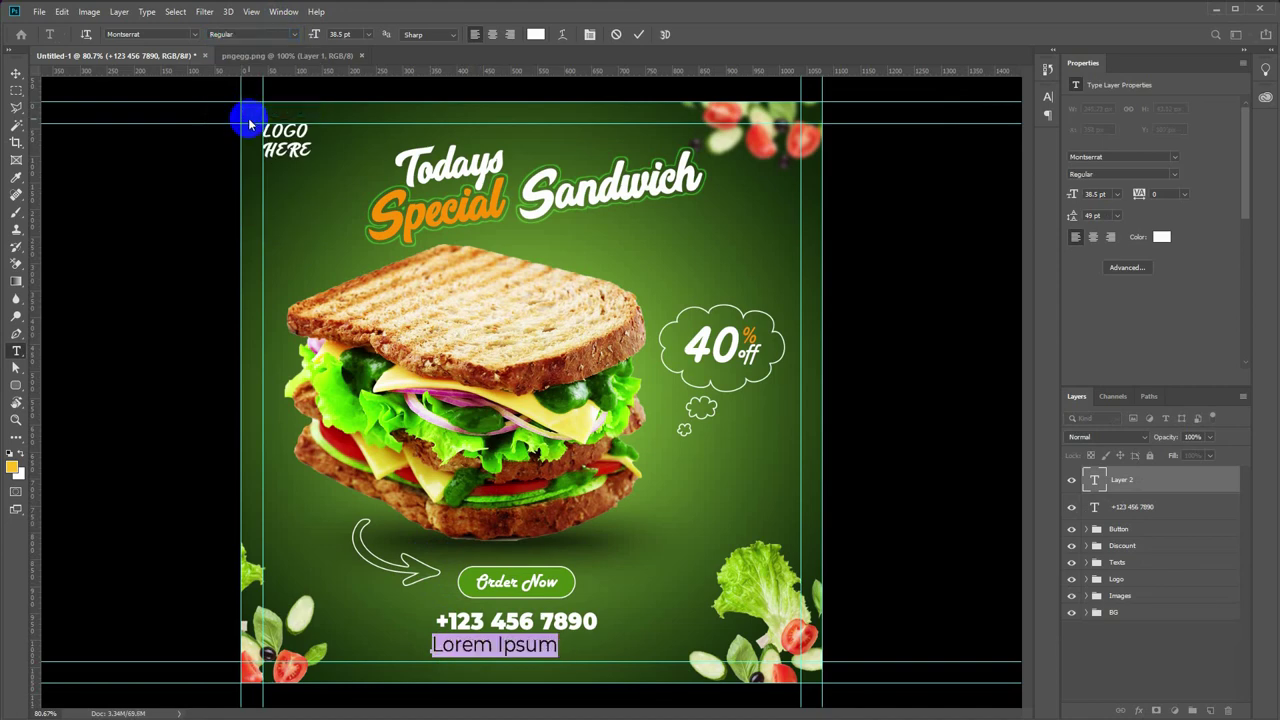
type("WWW.U")
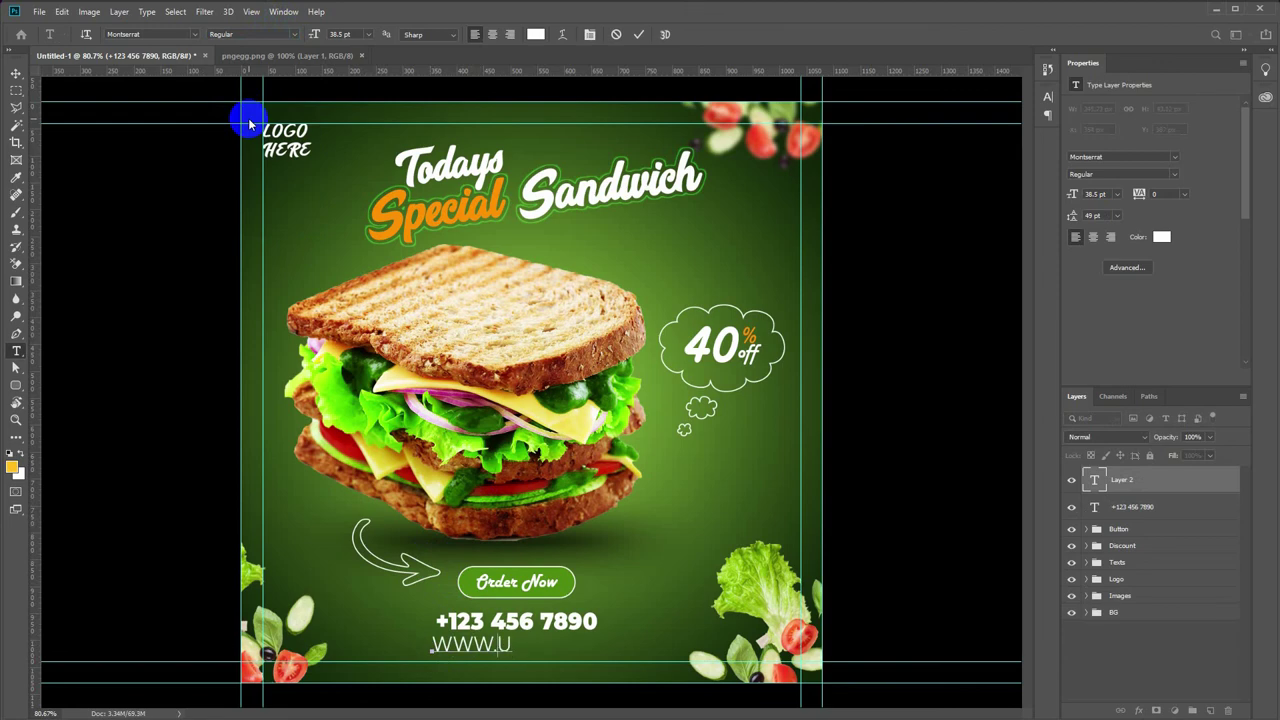
key("BackSpace")
type("YOURWEB")
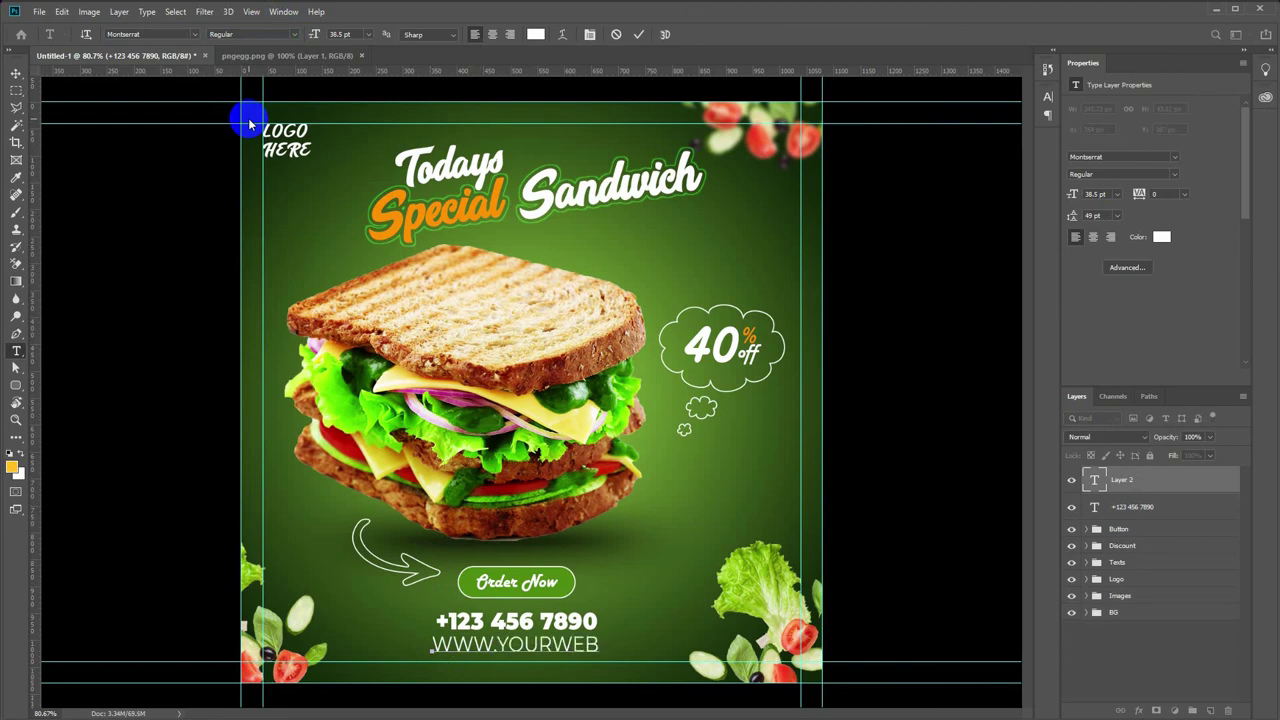
type("SITE.CO")
key("ctrl+Return")
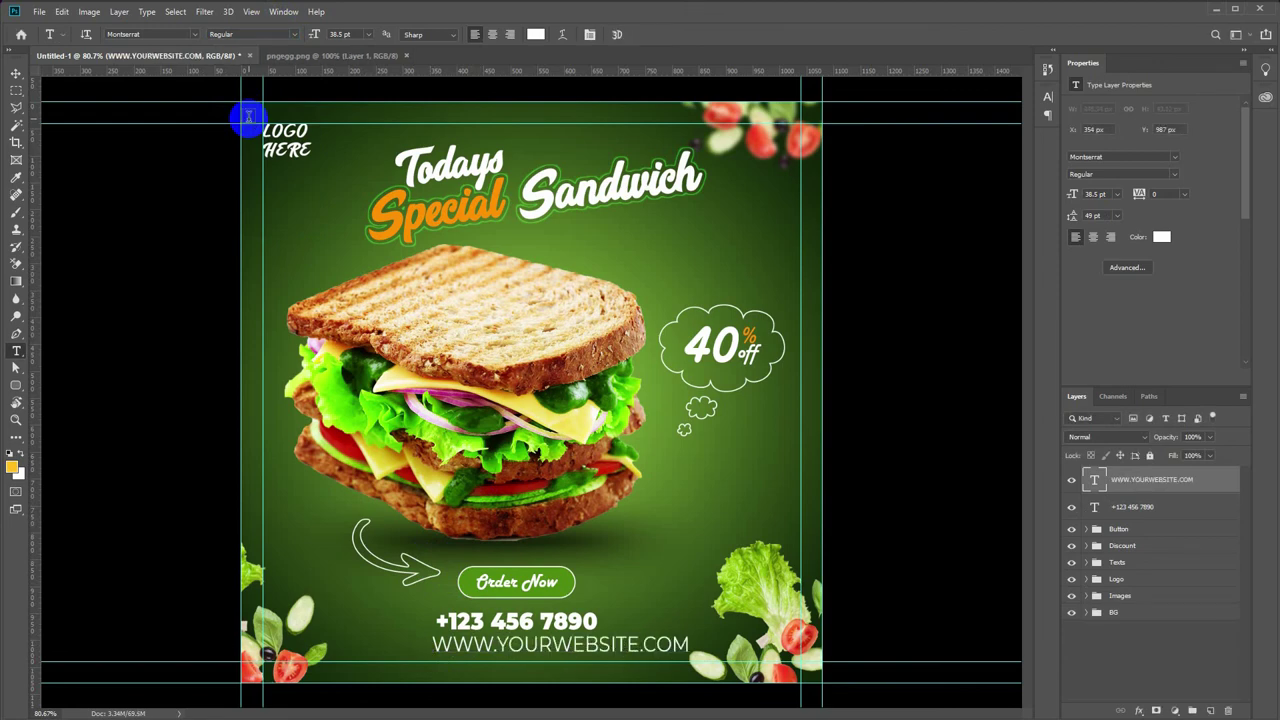
- Shrink the website text to about 64% and nudge it slightly down
key("ctrl+t")
left_click_drag(688, 632, 536, 667)
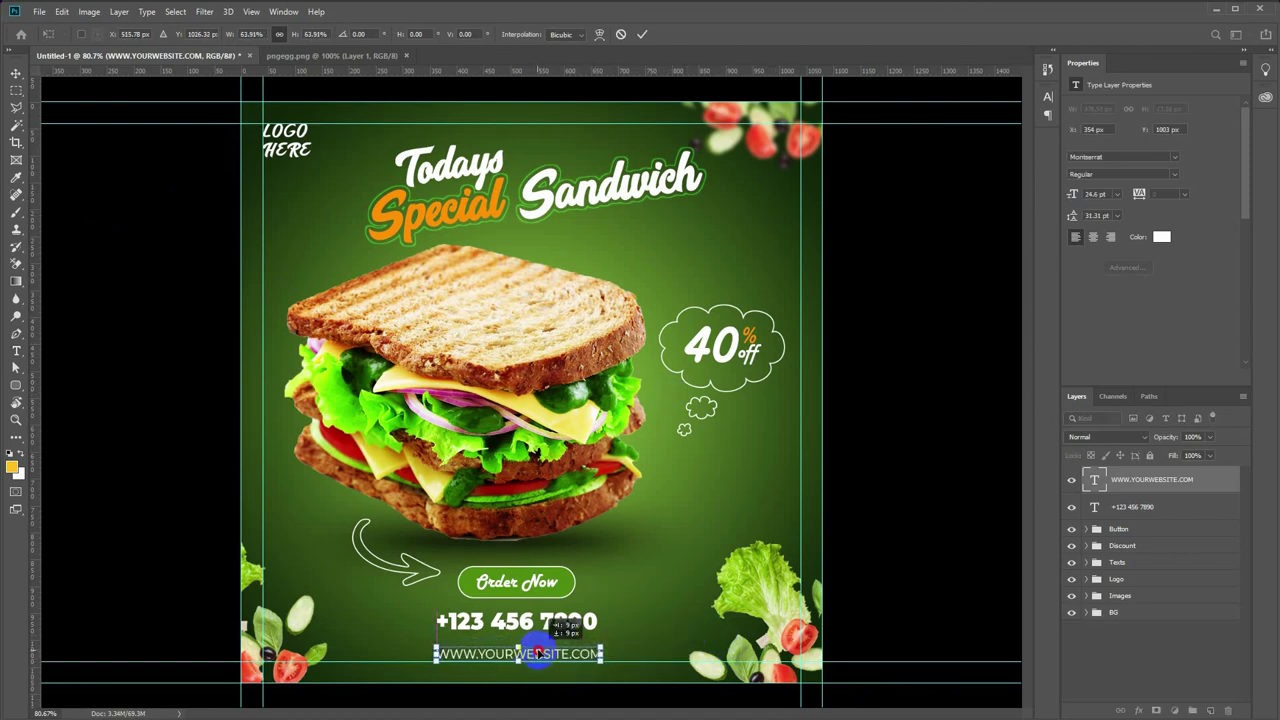
left_click(572, 621)
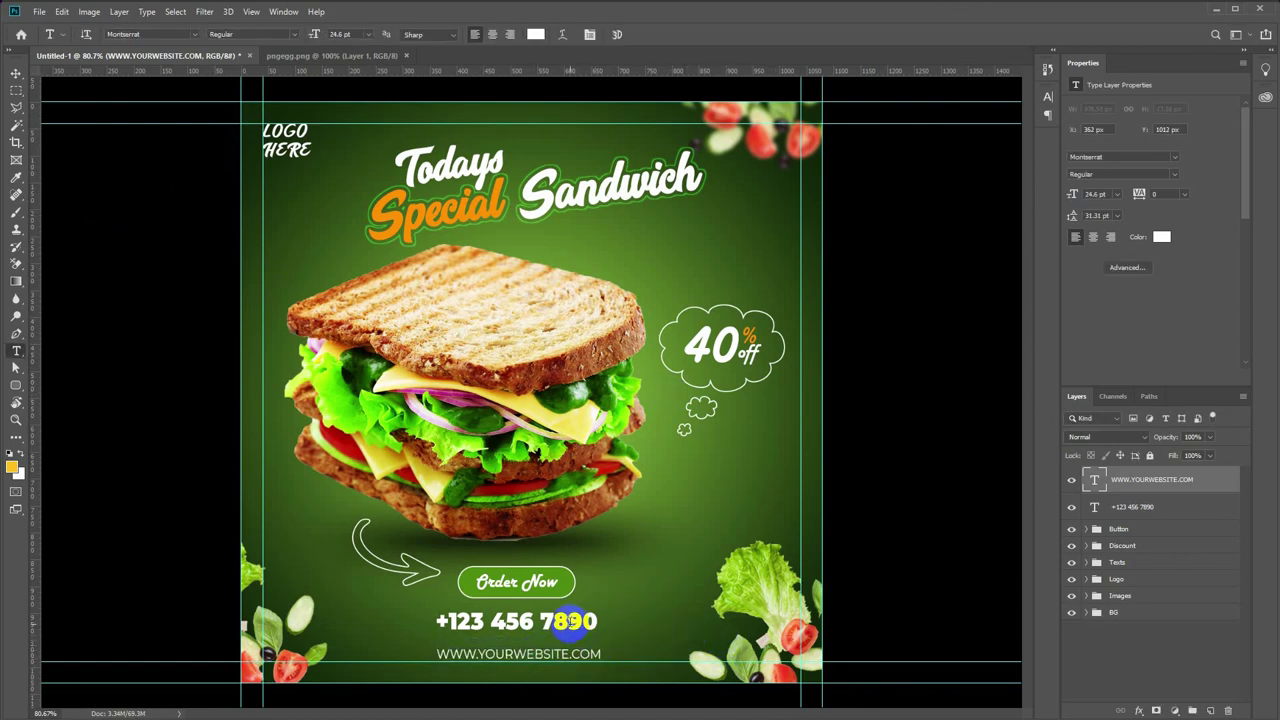
left_click(16, 73)
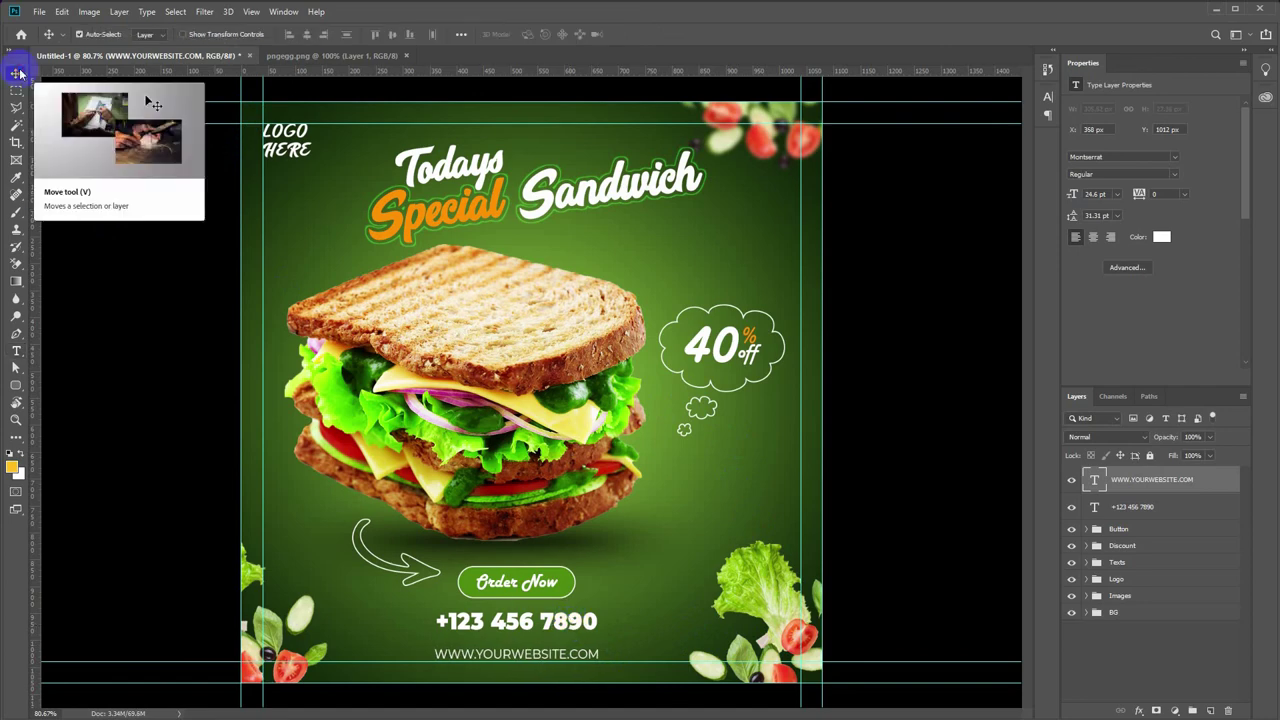
left_click_drag(606, 514, 608, 517)
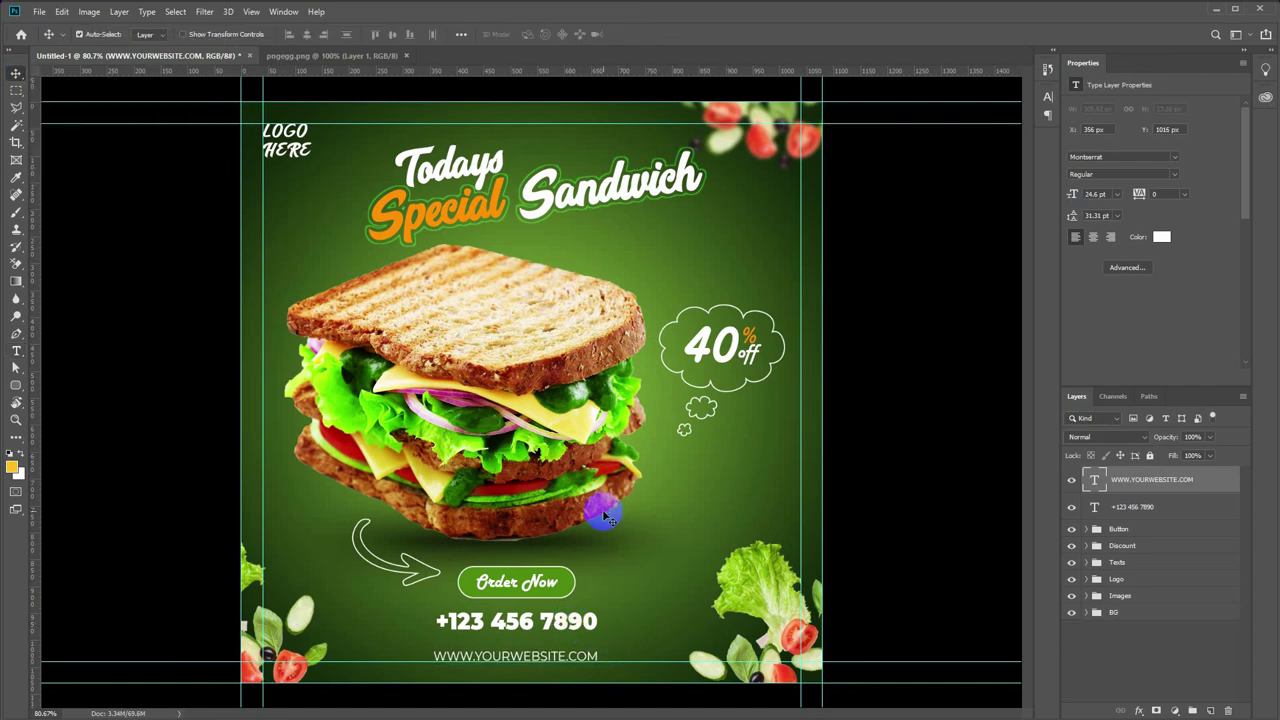
left_click(1144, 509)
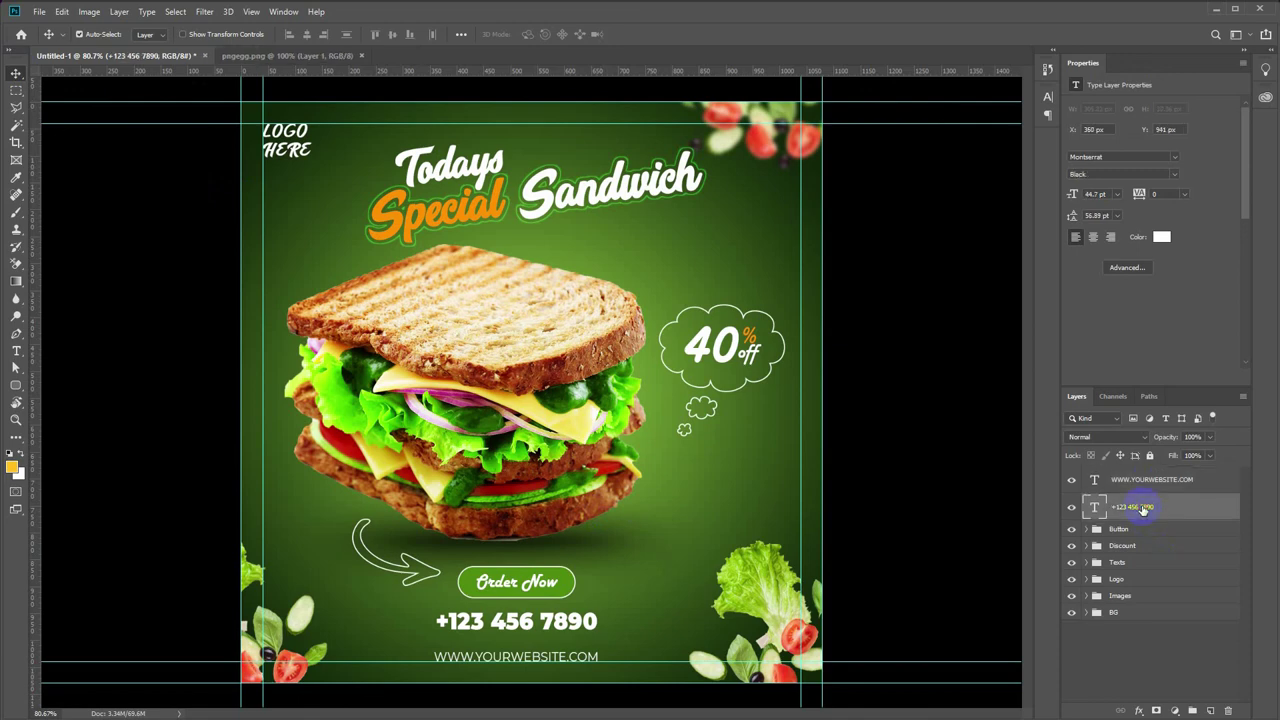
- Move the phone number down, group it with the website line as Info, and hide guides
key("Down")
key("Down")
key("Down")
key("Down")
key("Down")
key("Down")
key("Down")
key("Down")
key("Down")
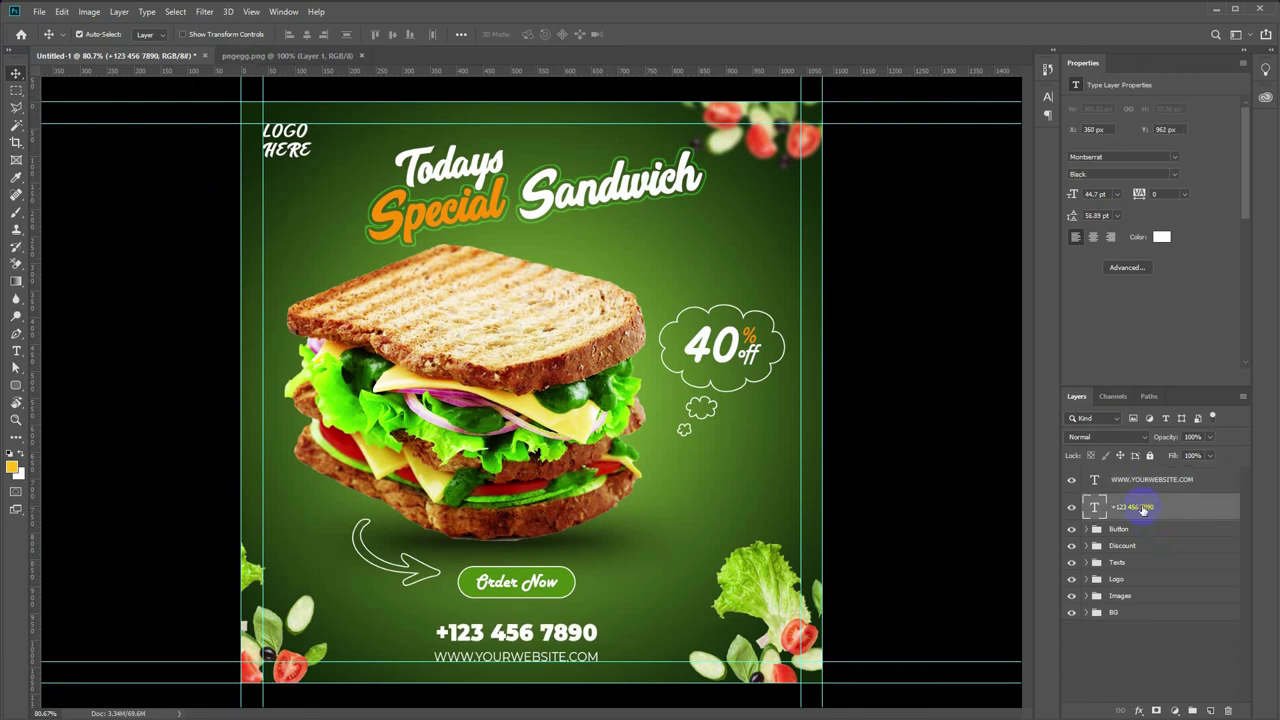
left_click(1138, 480, "shift")
key("ctrl+g")
double_click(1121, 474)
type("Info")
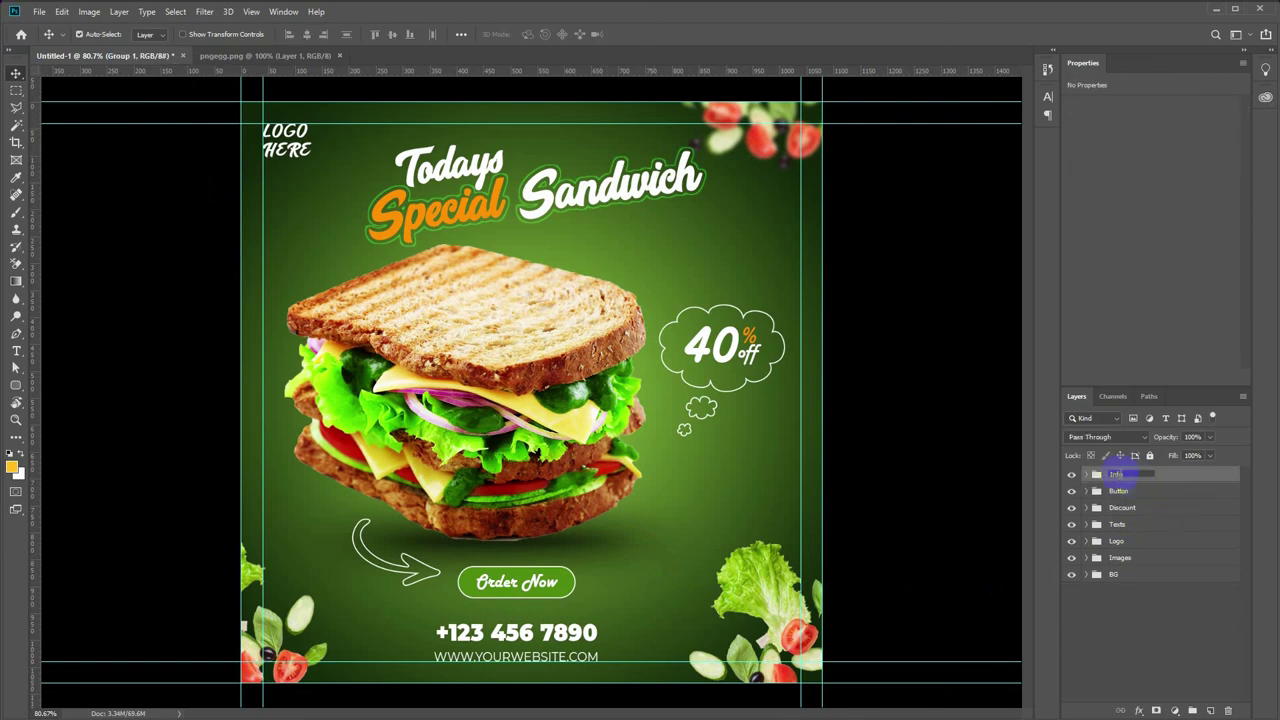
key("Return")
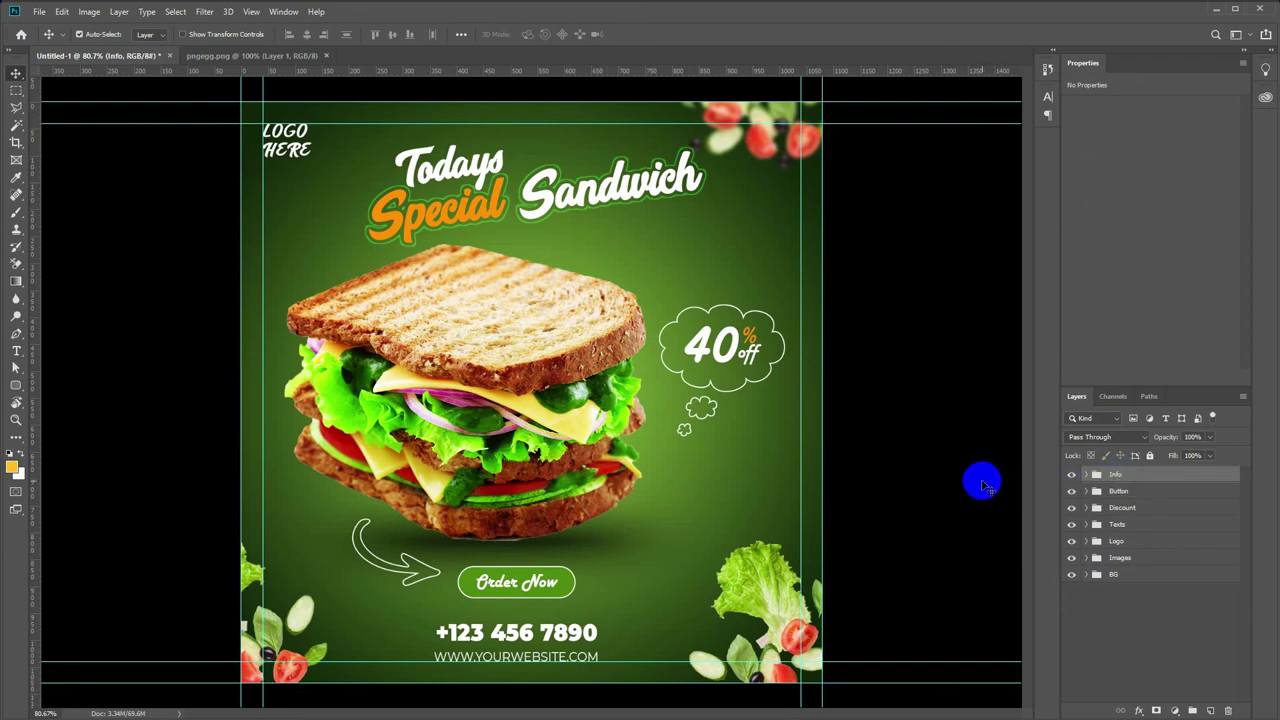
key("ctrl+semicolon")
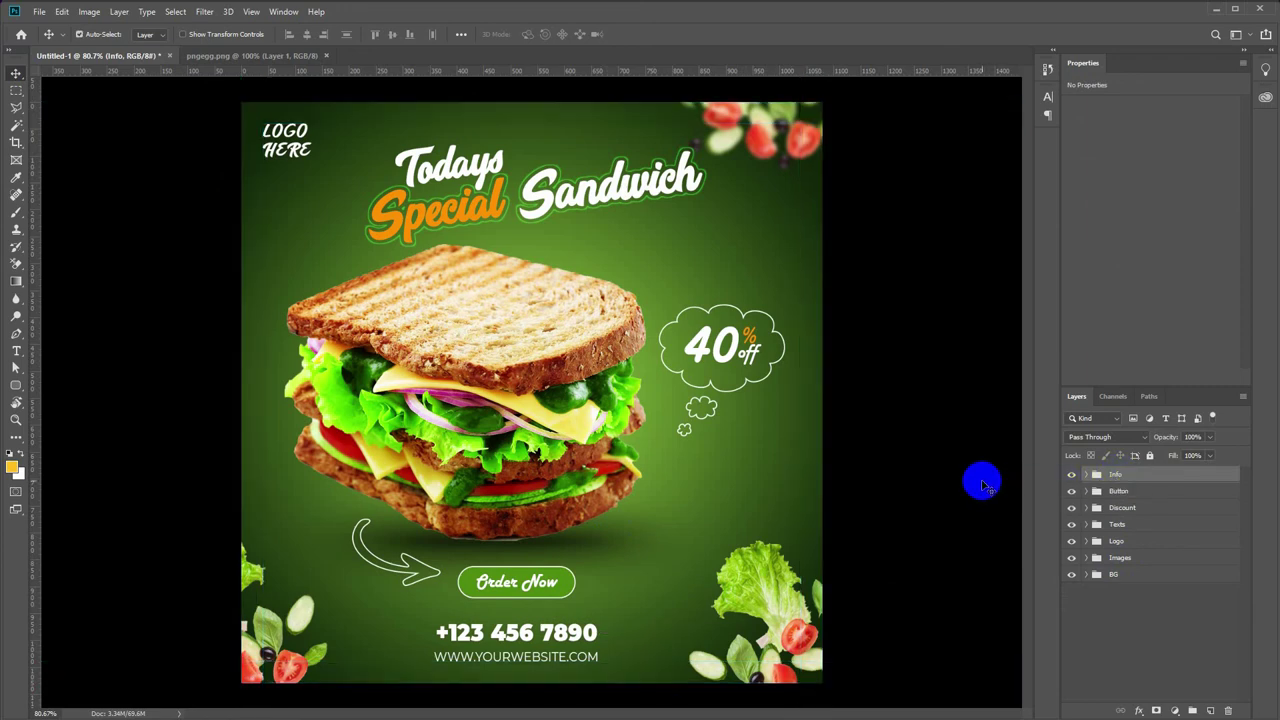